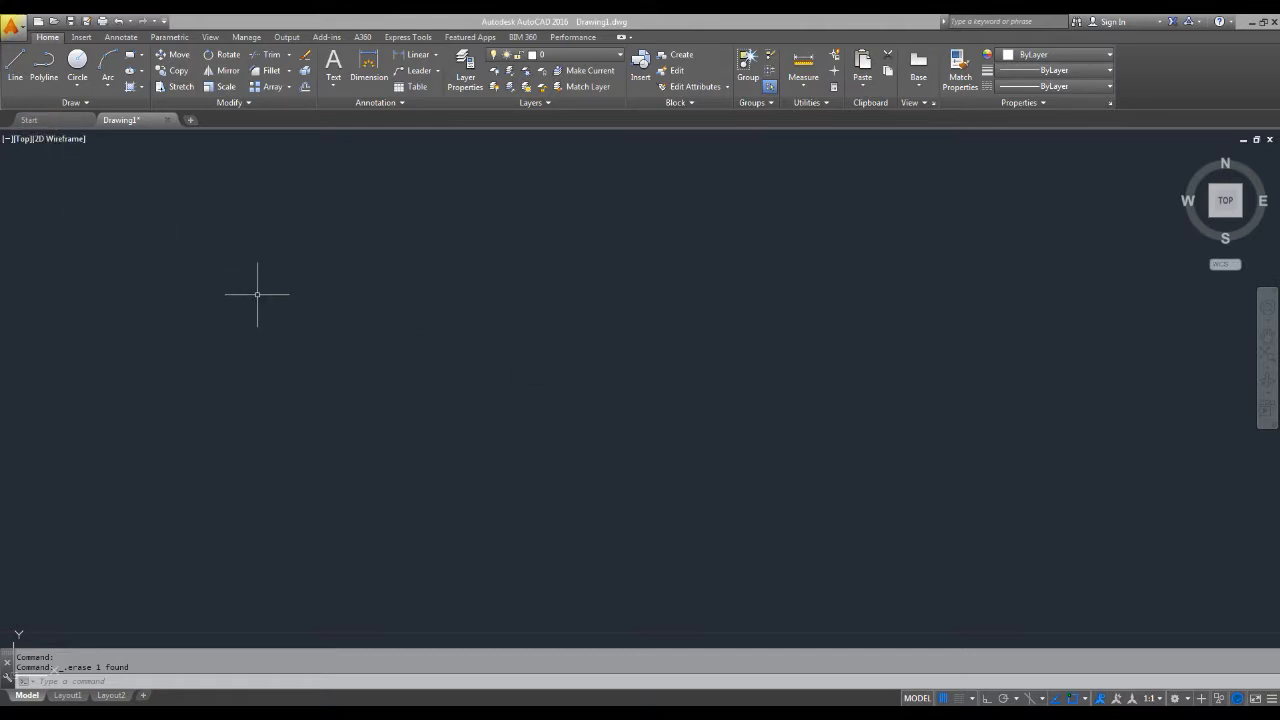
Draw a horizontal line 3 units long to the right, with Ortho mode turned on.
left_click(14, 78)
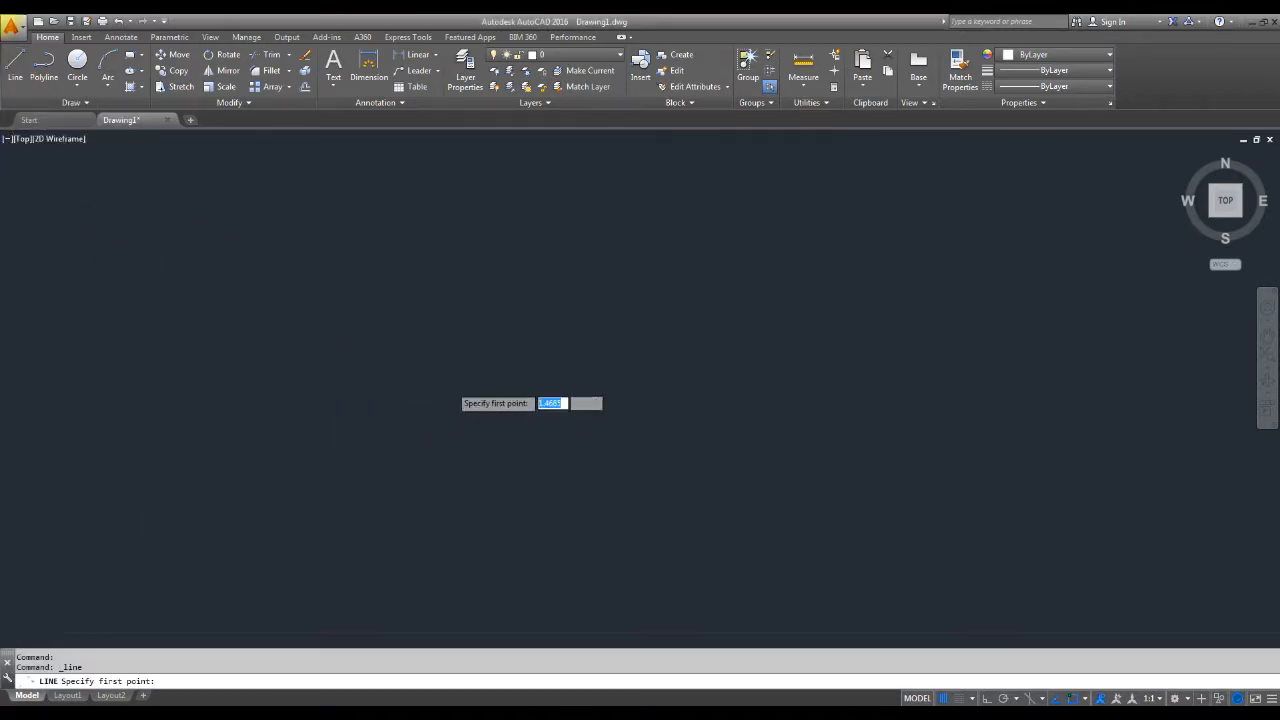
left_click(300, 463)
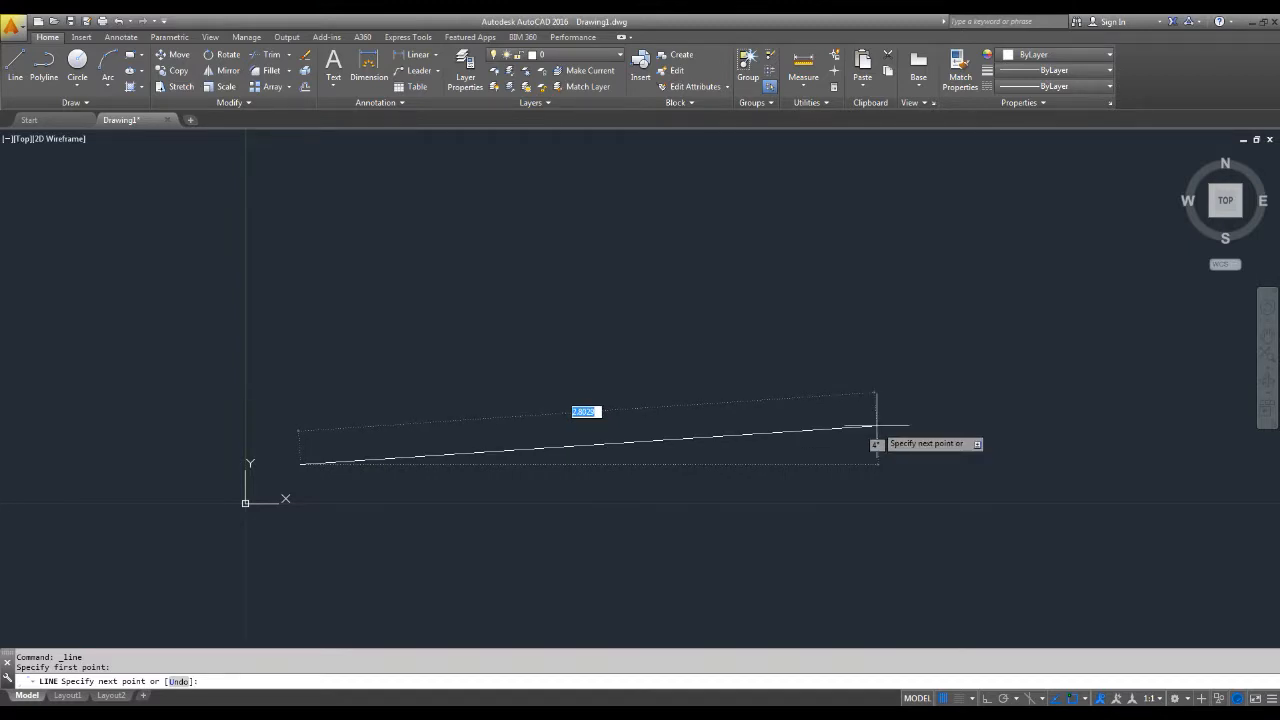
left_click(985, 698)
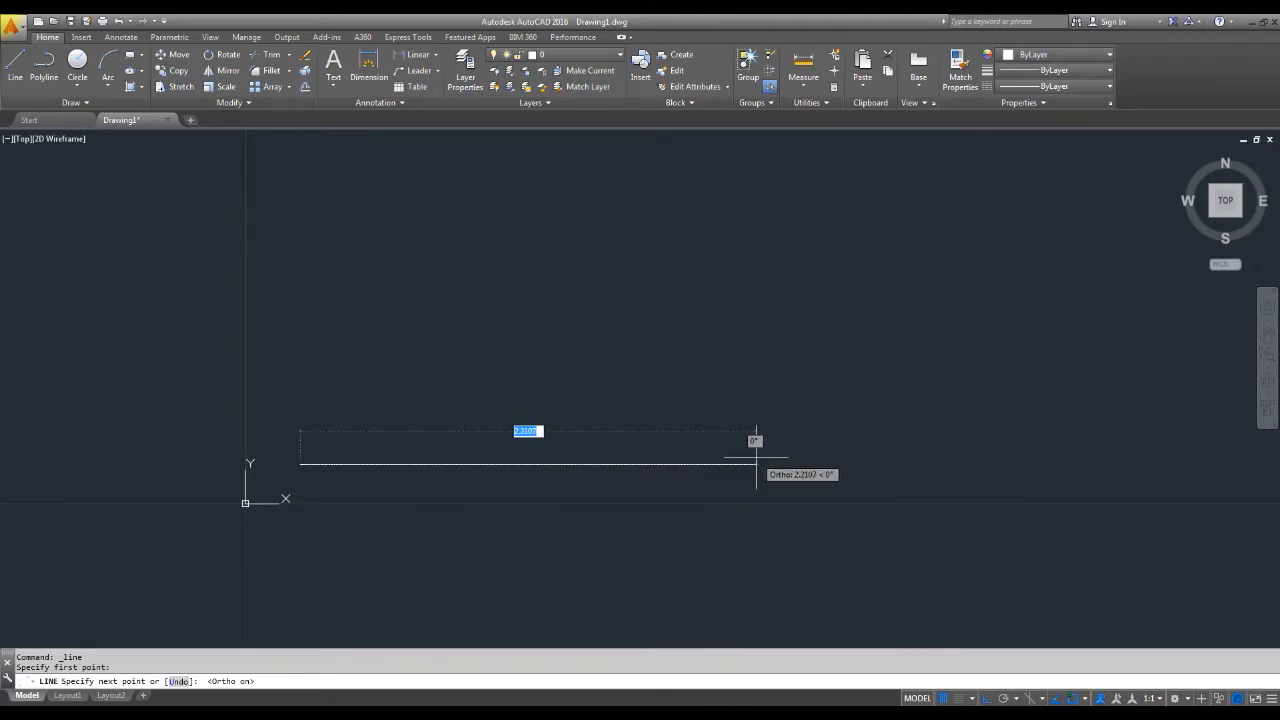
type("3")
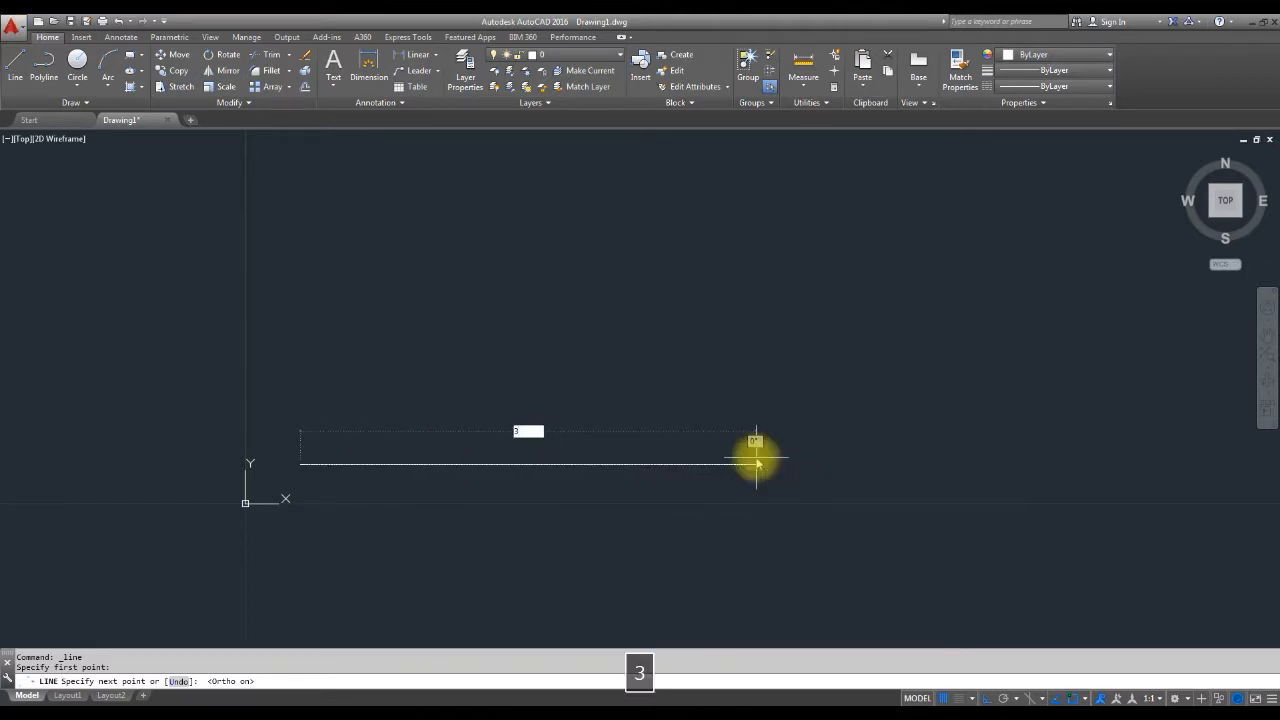
key("Return")
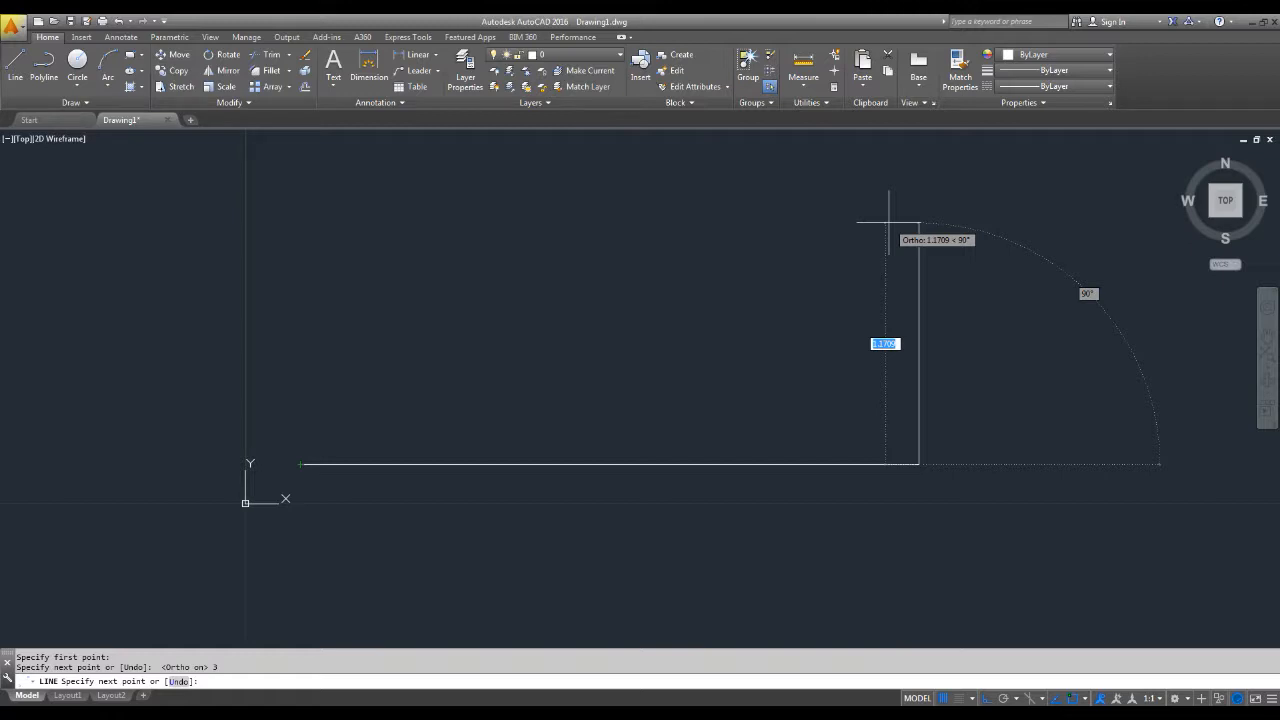
Continue the line 2 units upward and 0.5 units to the left, and finish with a short vertical segment going up.
type("2")
key("Return")
scroll(895, 320, "down", 2)
middle_click_drag(961, 347, 994, 440)
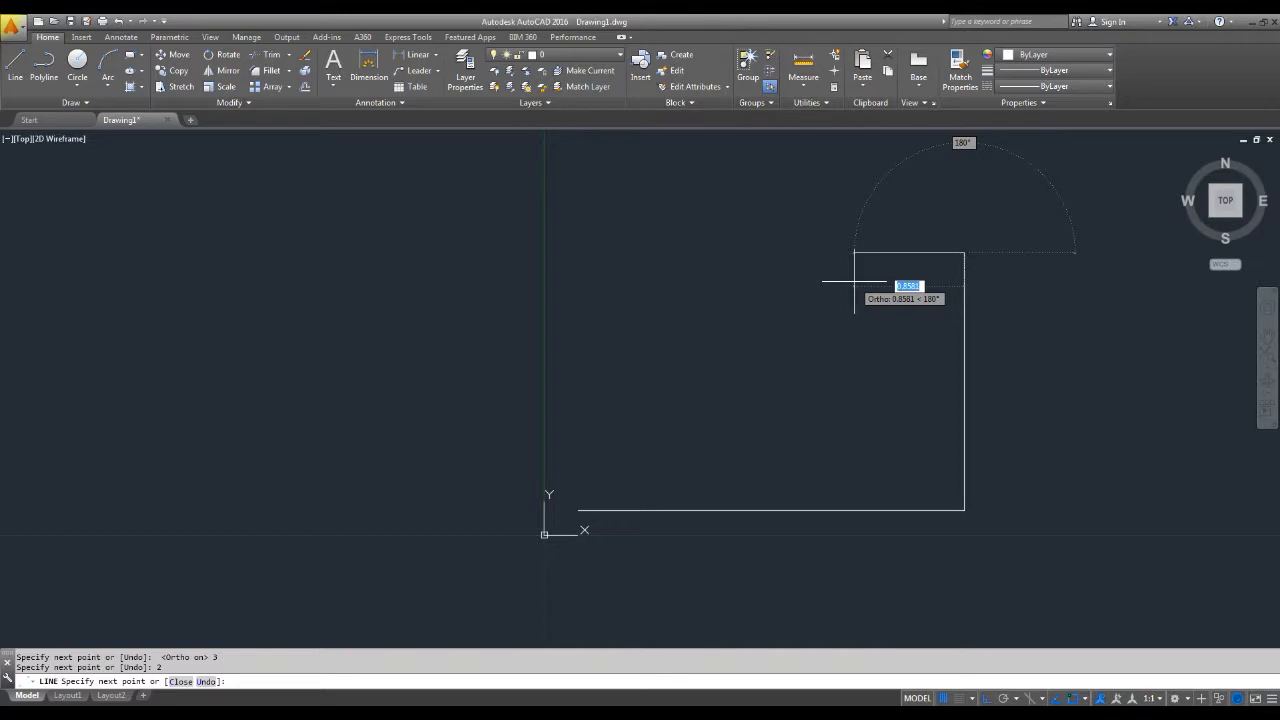
type("0.5")
key("Return")
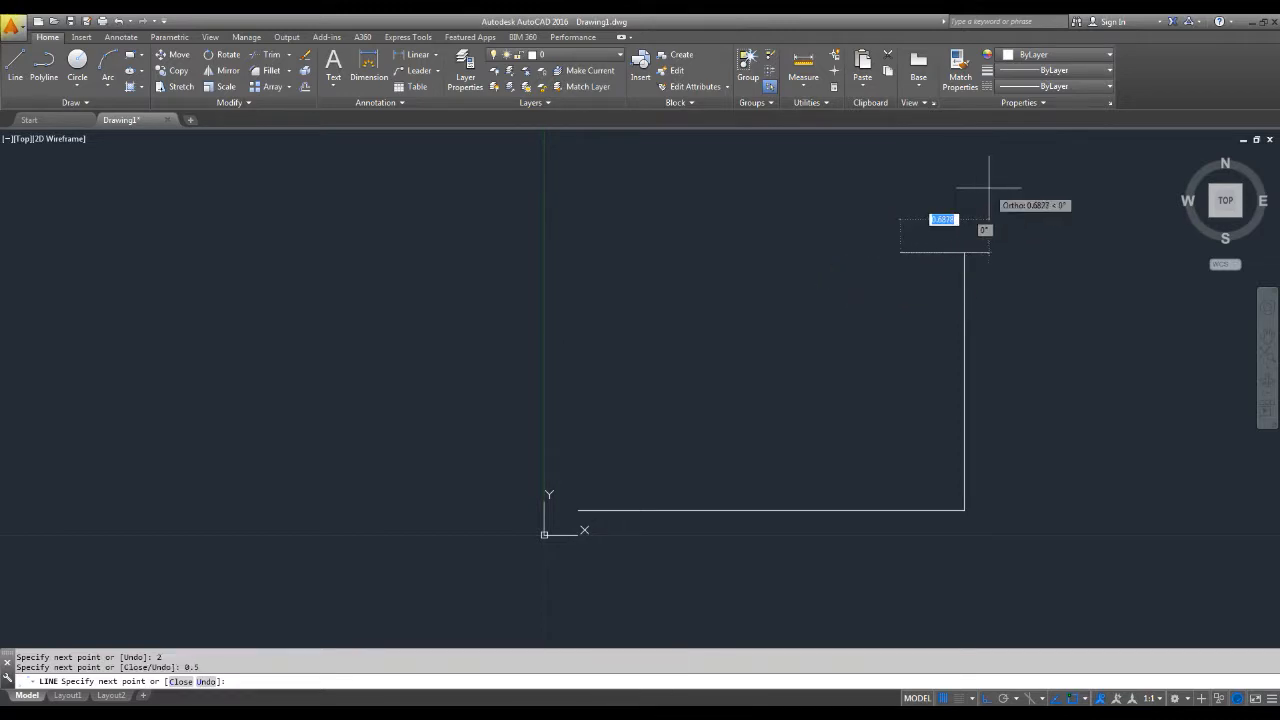
left_click(912, 181)
key("Escape")
Select the three upper segments of the outline to inspect them as separate lines, and clear the selection.
mouse_move(903, 503)
middle_mouse_down()
mouse_move(911, 435)
mouse_move(836, 434)
mouse_move(816, 478)
middle_mouse_up()
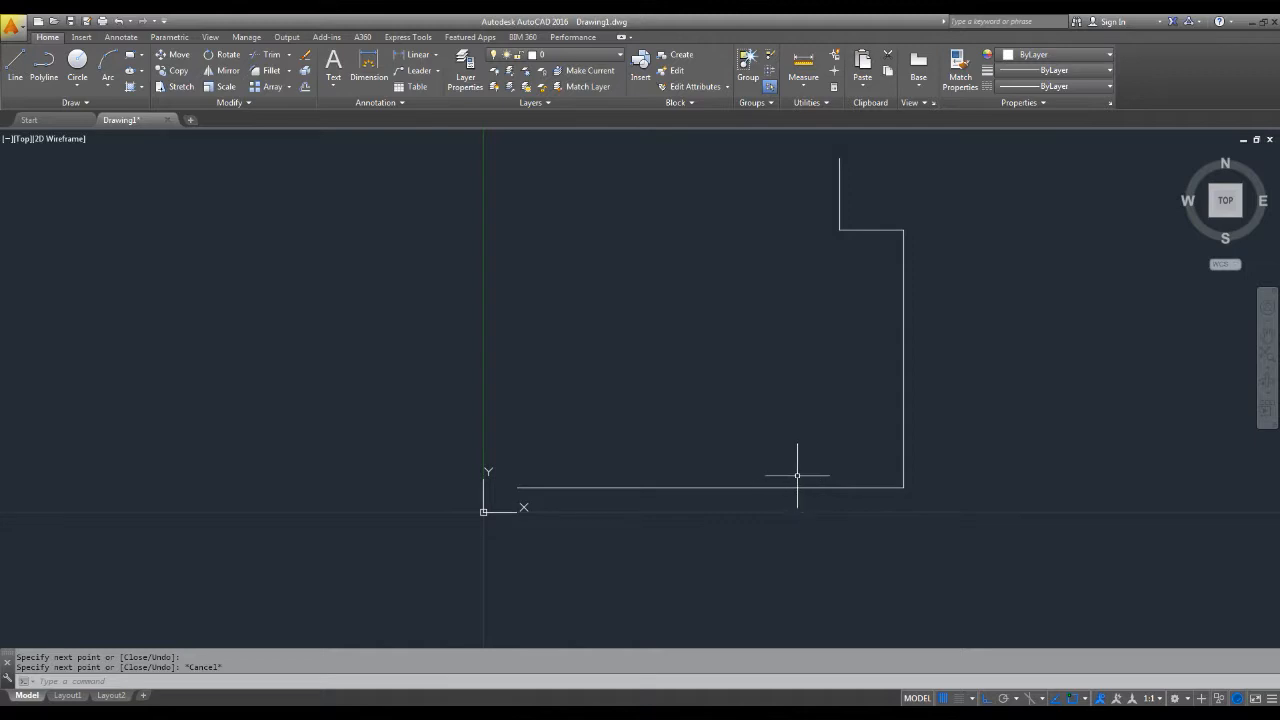
left_click(882, 176)
left_click(767, 198)
left_click(915, 209)
left_click(873, 253)
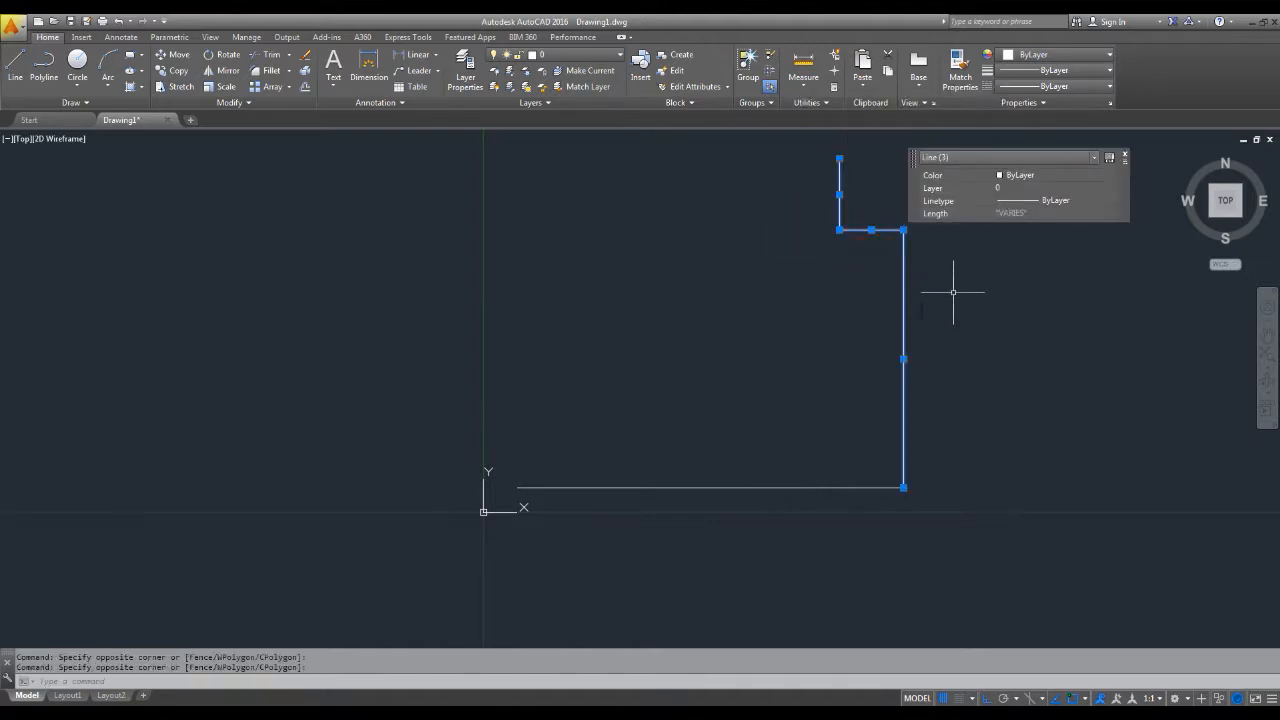
key("Escape")
Move the horizontal base line straight up by its midpoint grip and bring it back down to the vertical line's lower end.
scroll(767, 505, "up", 4)
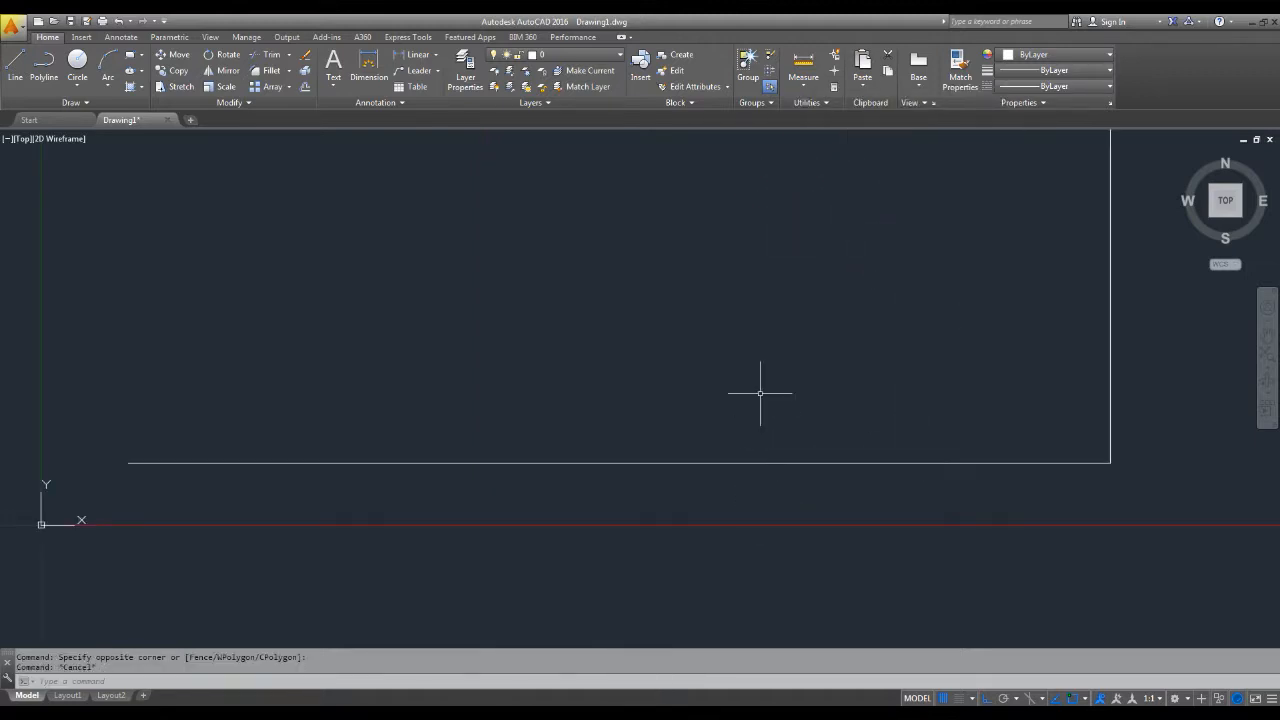
left_click(769, 360)
left_click(676, 494)
left_click(858, 412)
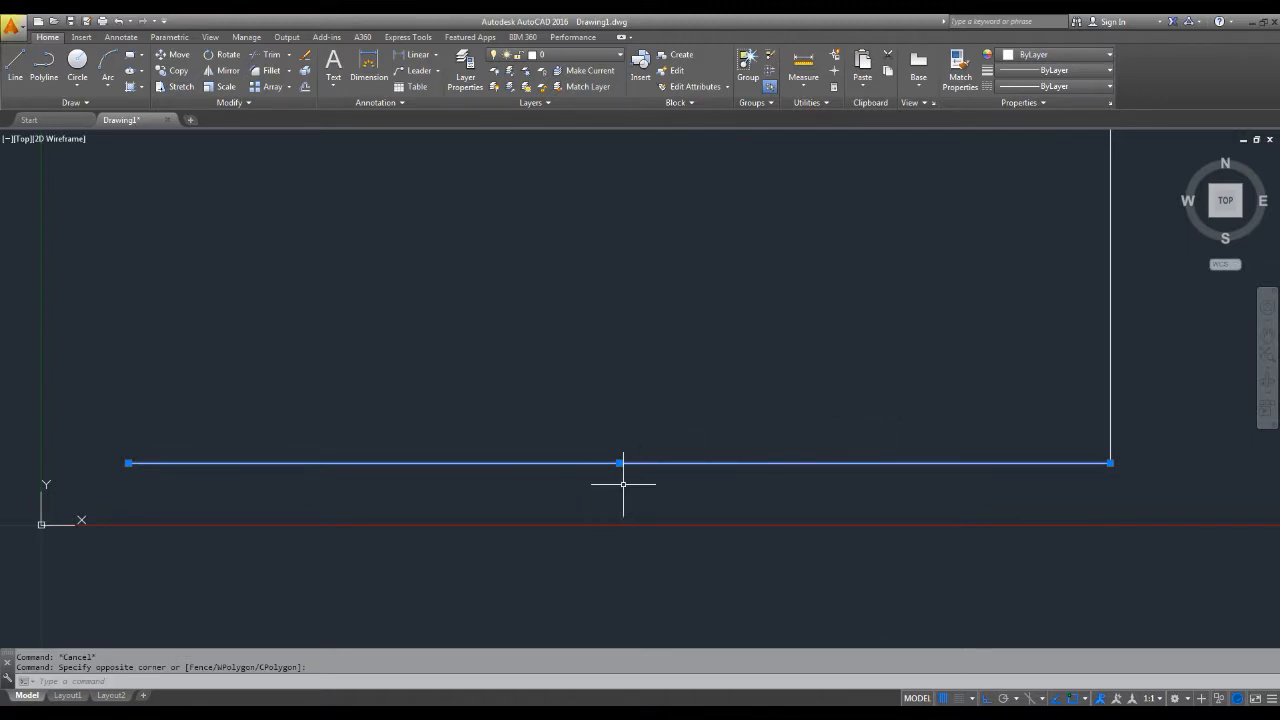
middle_click_drag(623, 484, 638, 527)
scroll(629, 503, "down", 2)
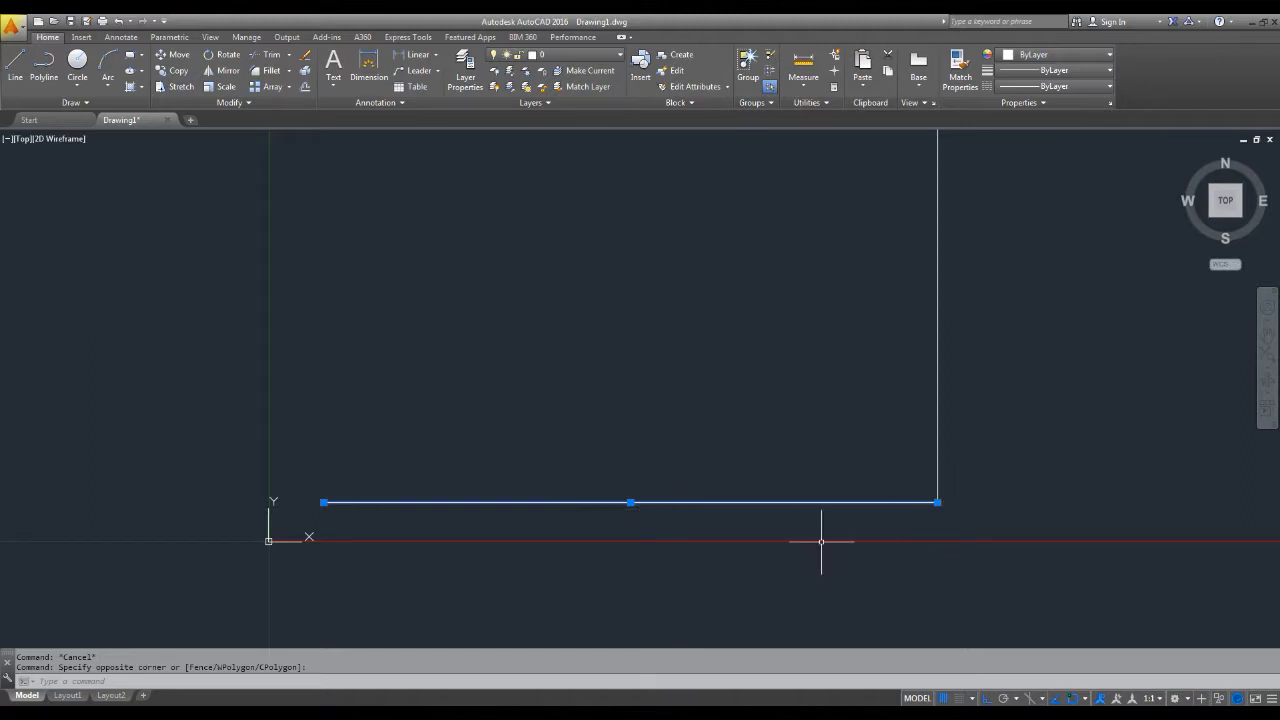
left_click(630, 502)
left_click(628, 324)
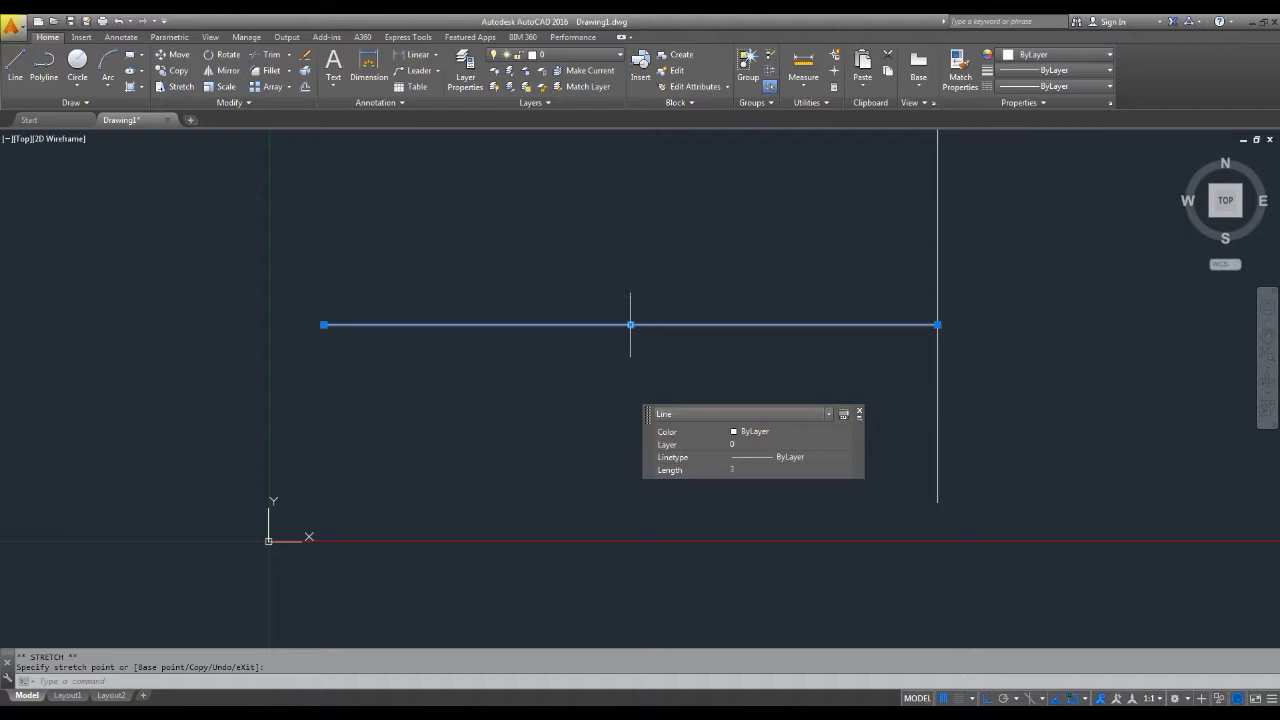
left_click(630, 324)
left_click(630, 502)
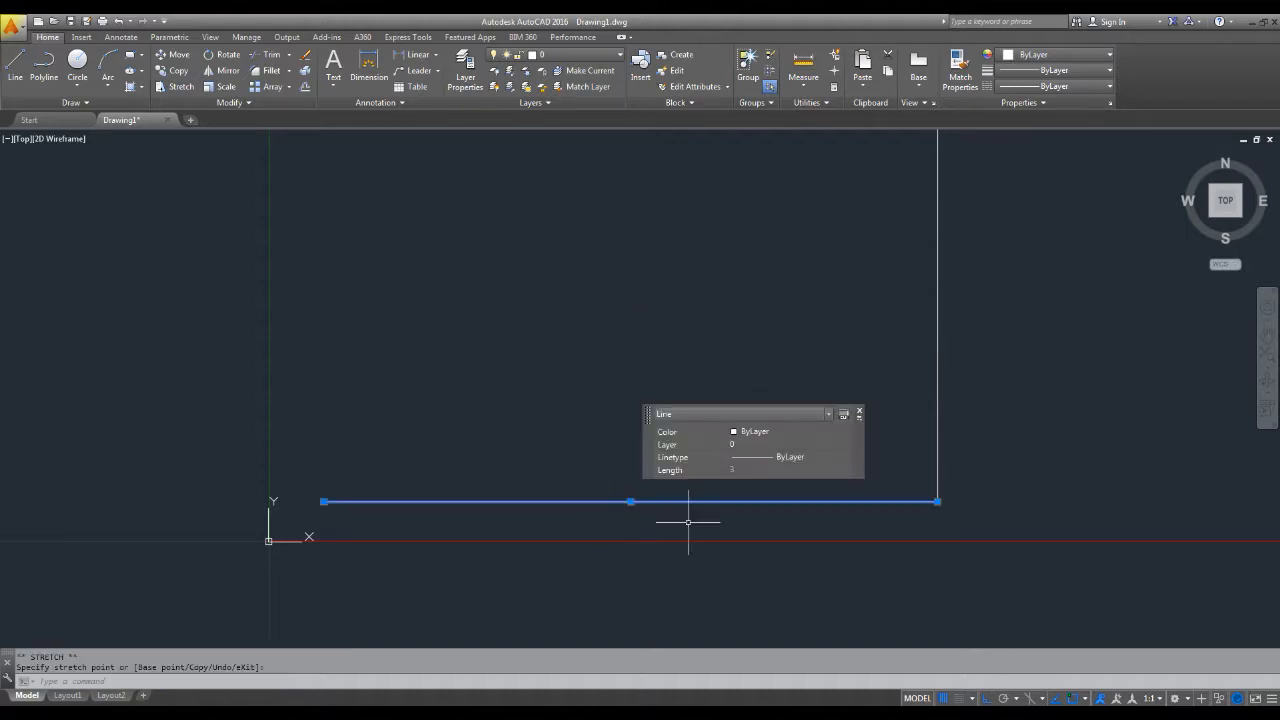
Close the line's quick properties and undo both grip moves of the base line.
left_click(860, 412)
key("ctrl+z")
key("ctrl+z")
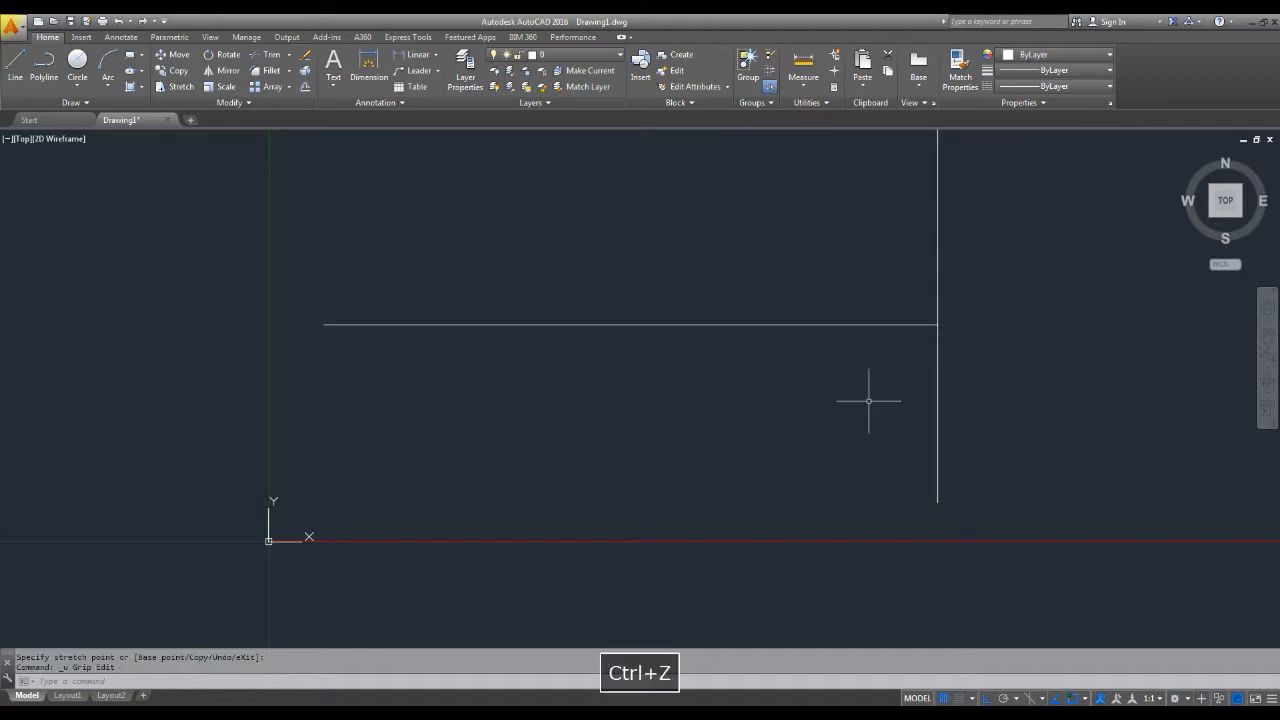
Turn Ortho off and stretch the base line's left endpoint up and inward so the line slopes, about 1.53 units long.
left_click(330, 499)
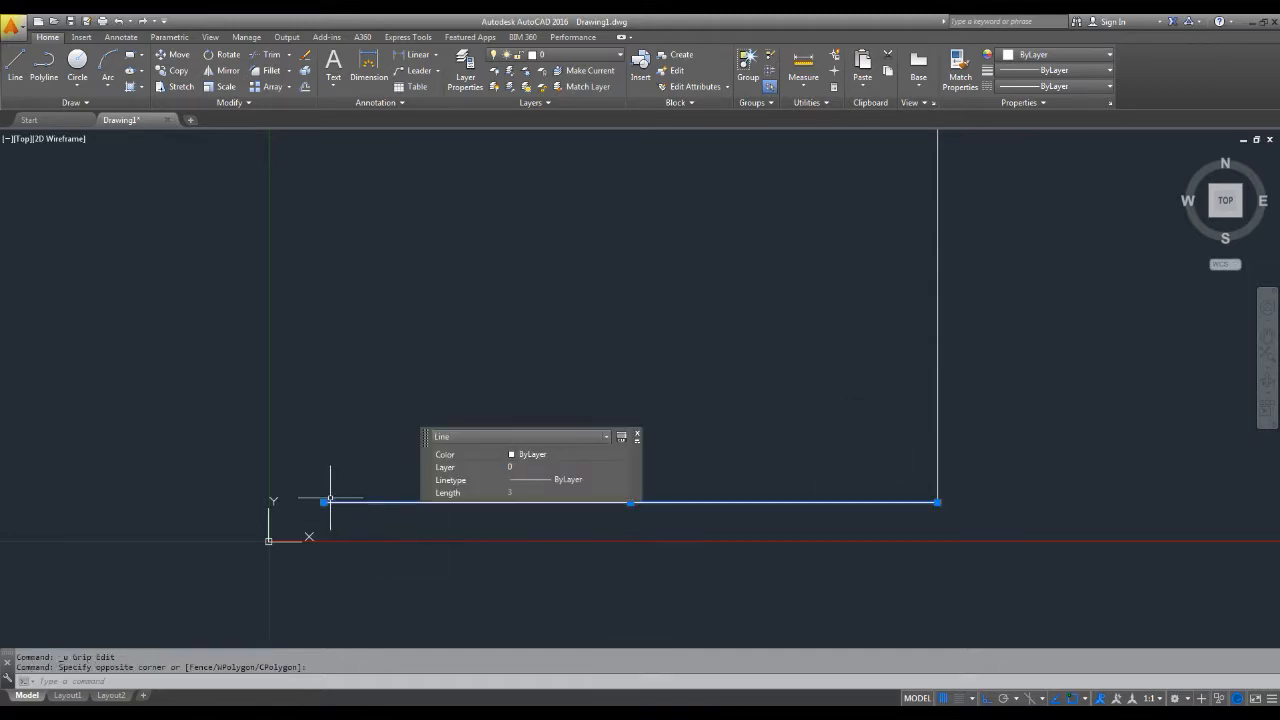
left_click(323, 502)
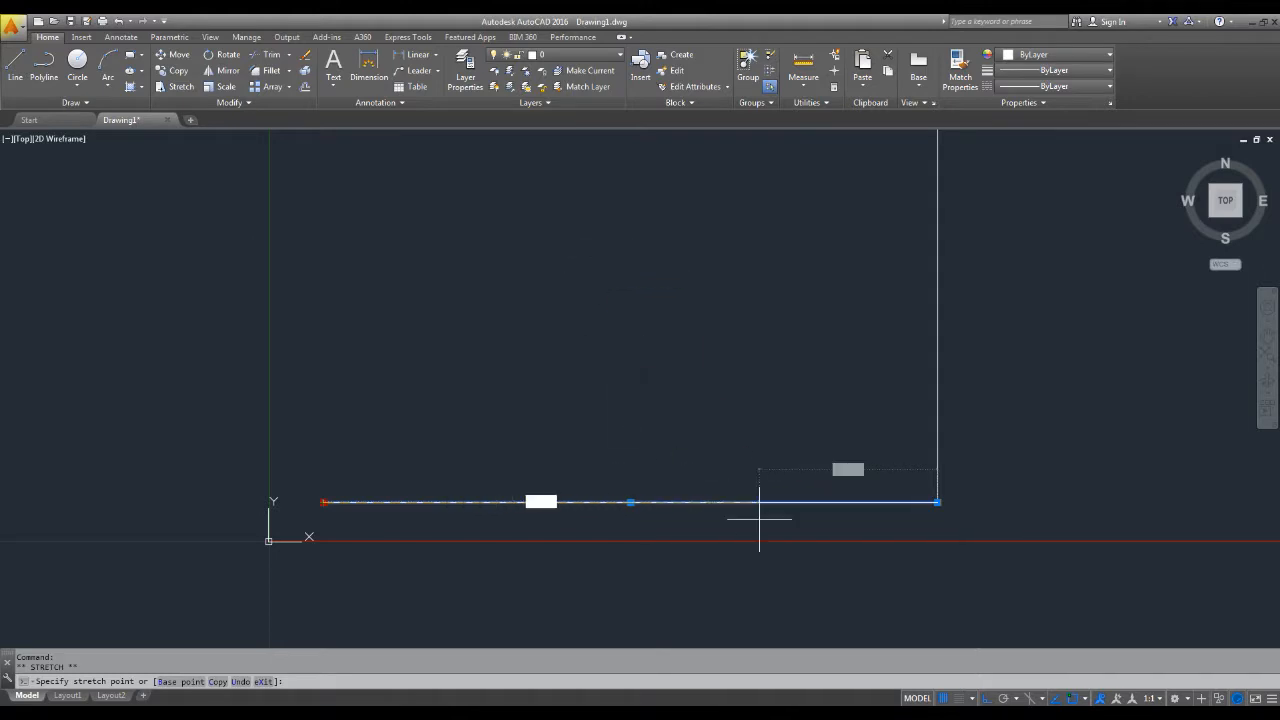
left_click(986, 697)
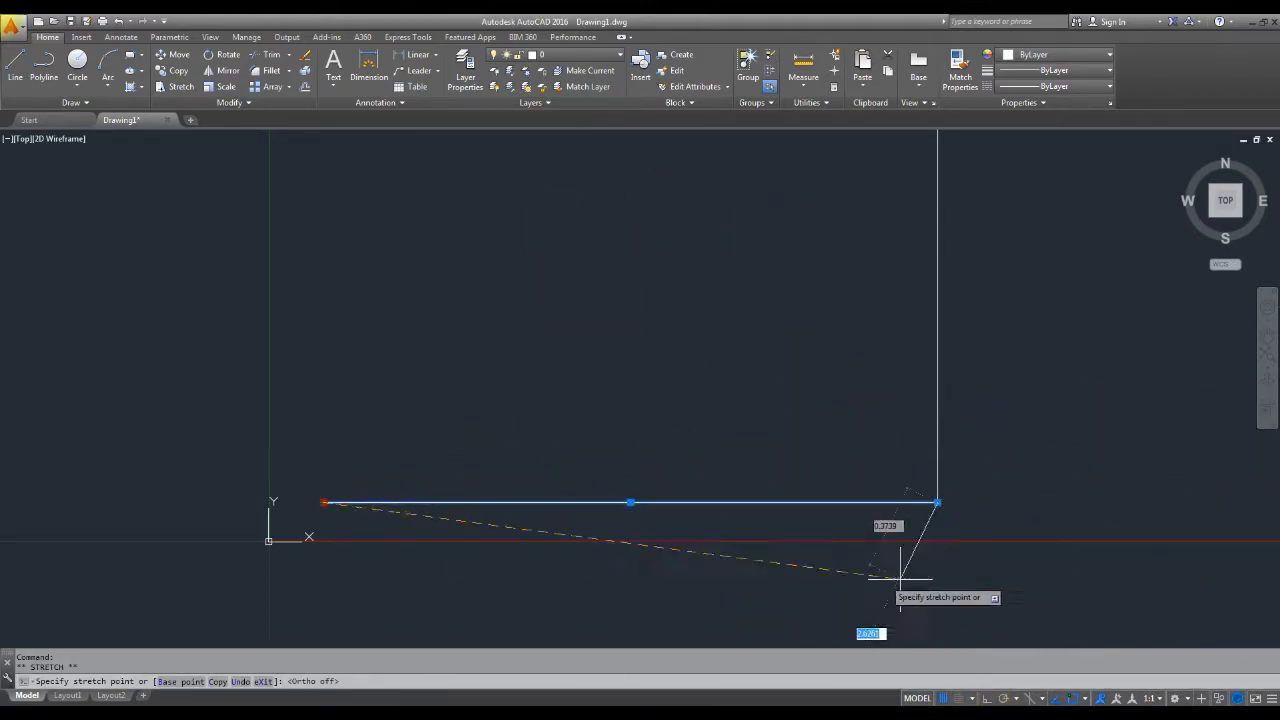
left_click(678, 326)
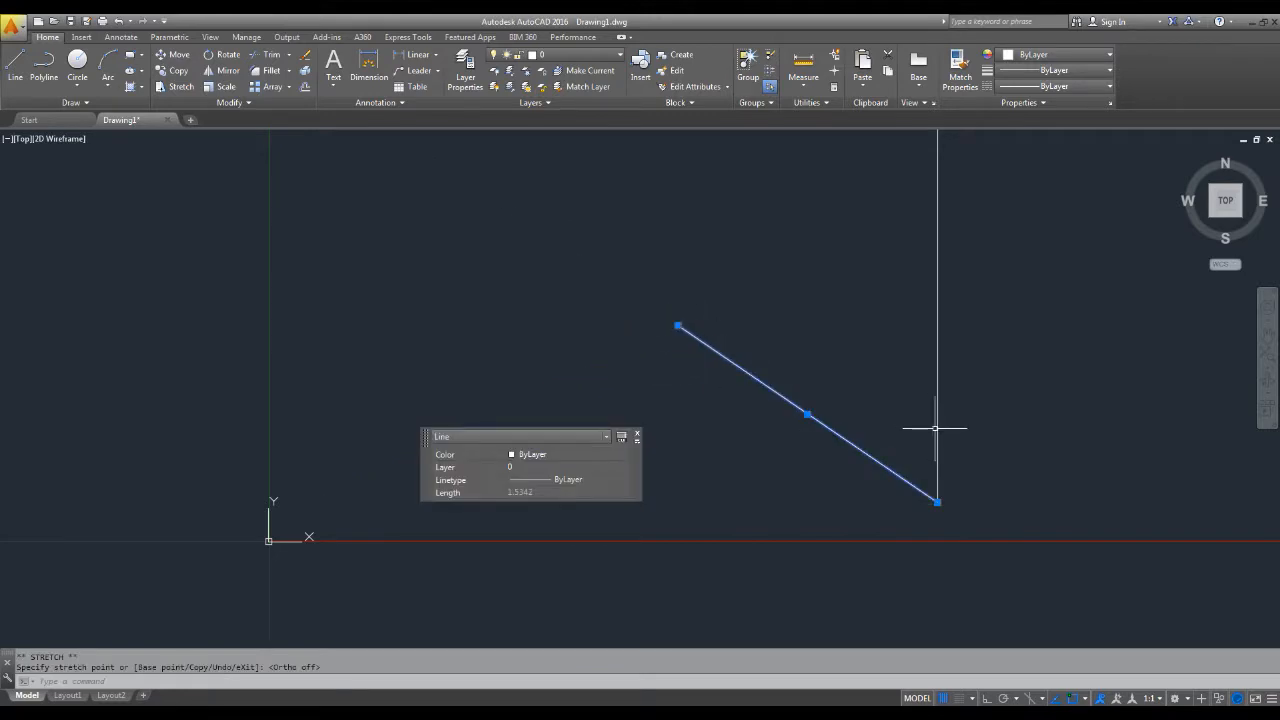
left_click(637, 435)
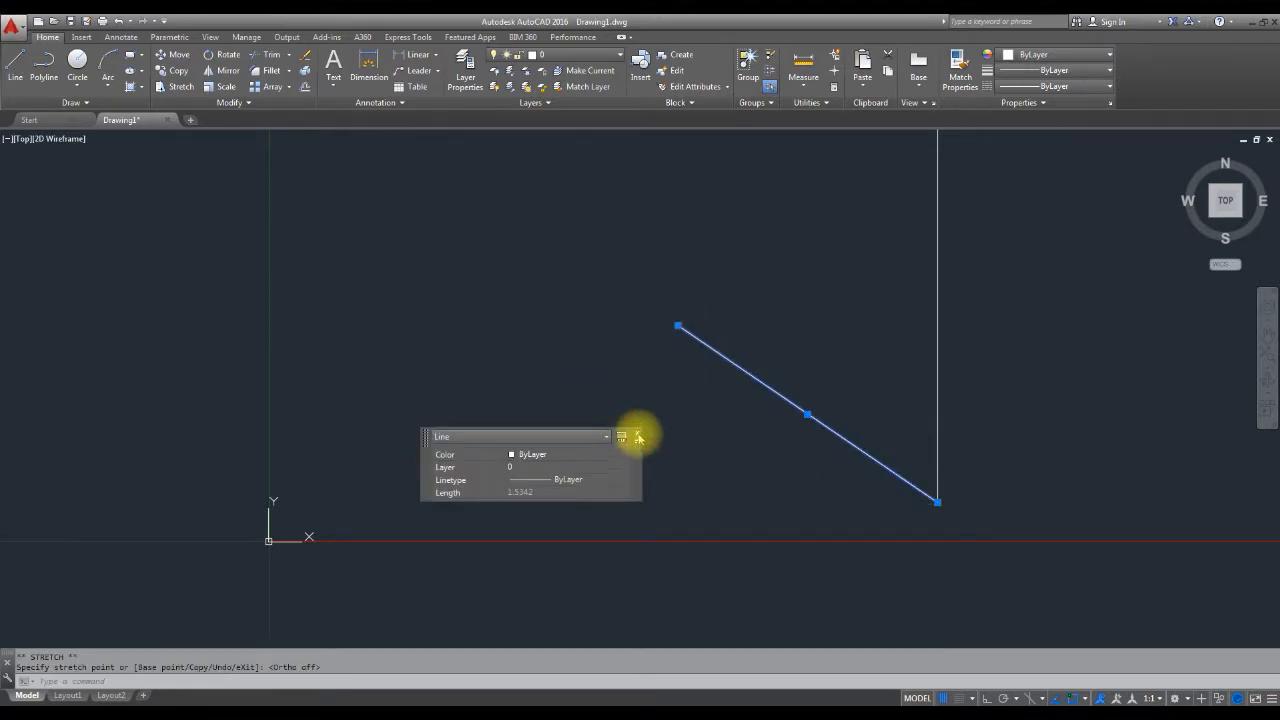
Start a new line beside the first shape with Ortho on and draw a horizontal base about 1.1 units long to the right.
middle_click_drag(750, 441, 564, 456)
scroll(751, 371, "down", 4)
mouse_move(771, 357)
middle_mouse_down()
mouse_move(709, 425)
mouse_move(755, 403)
mouse_move(785, 430)
middle_mouse_up()
scroll(724, 404, "up", 2)
scroll(755, 403, "up", 2)
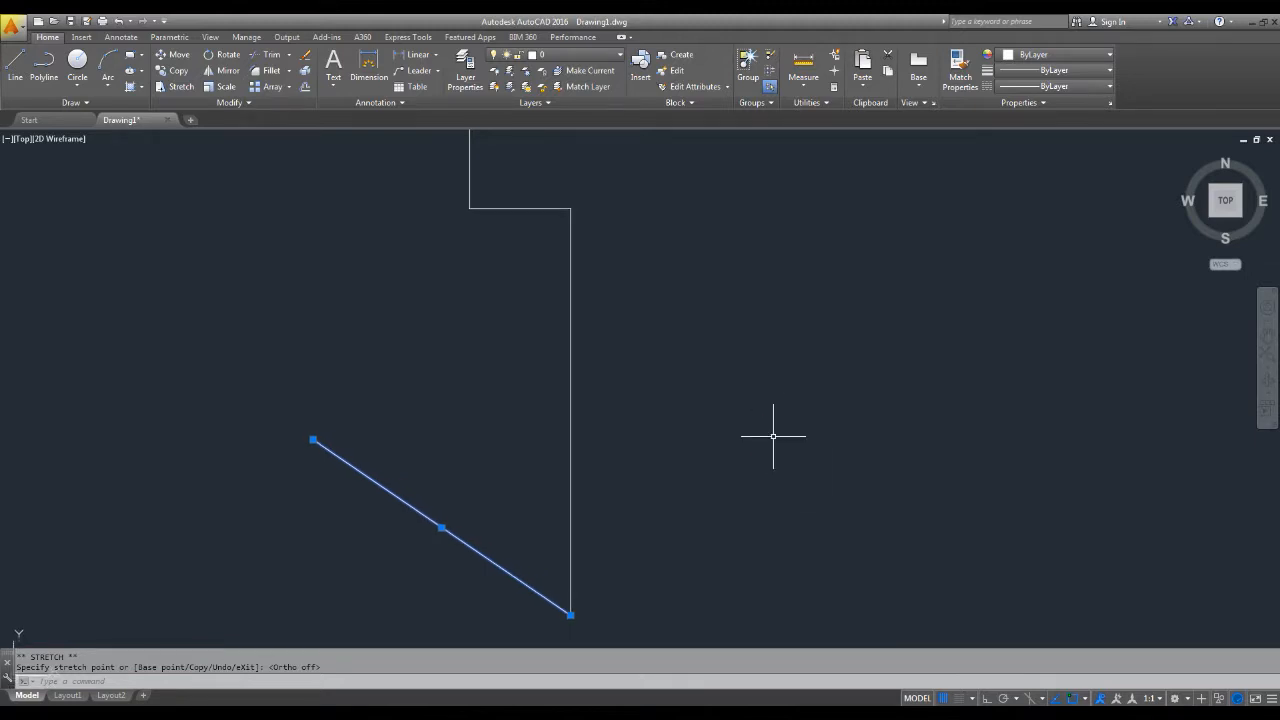
type("L")
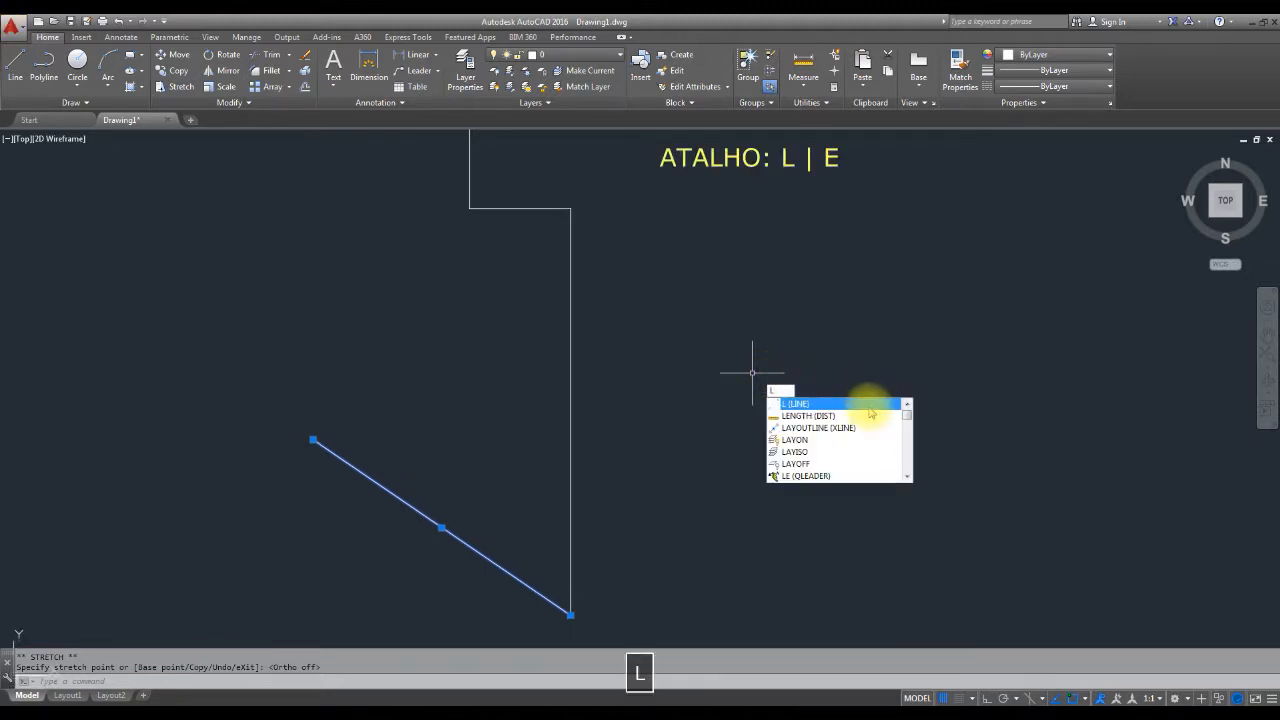
key("space")
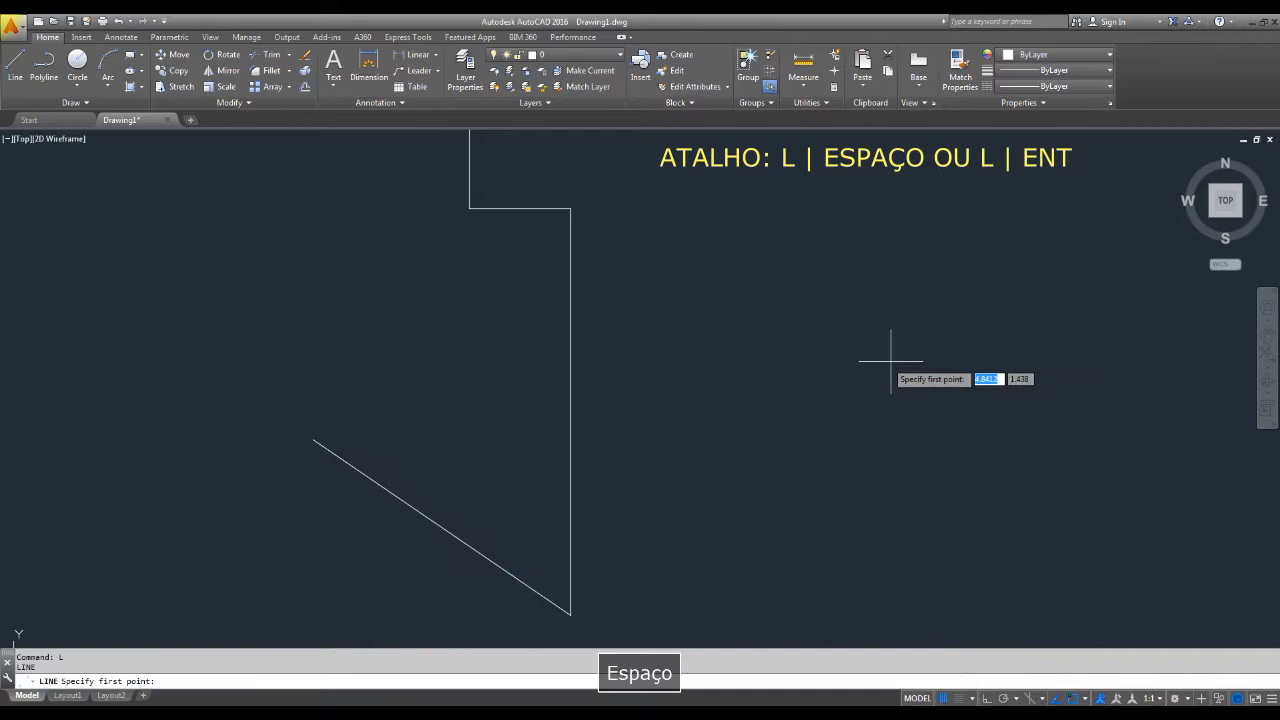
left_click(773, 453)
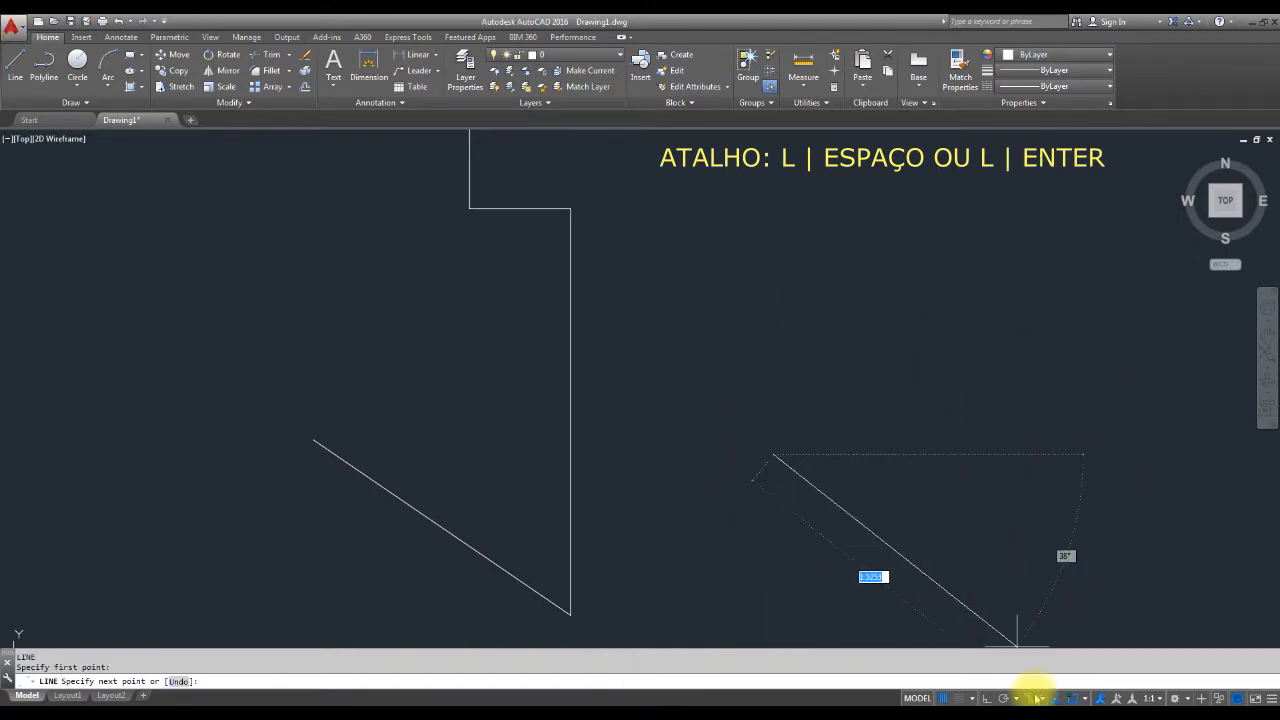
left_click(985, 698)
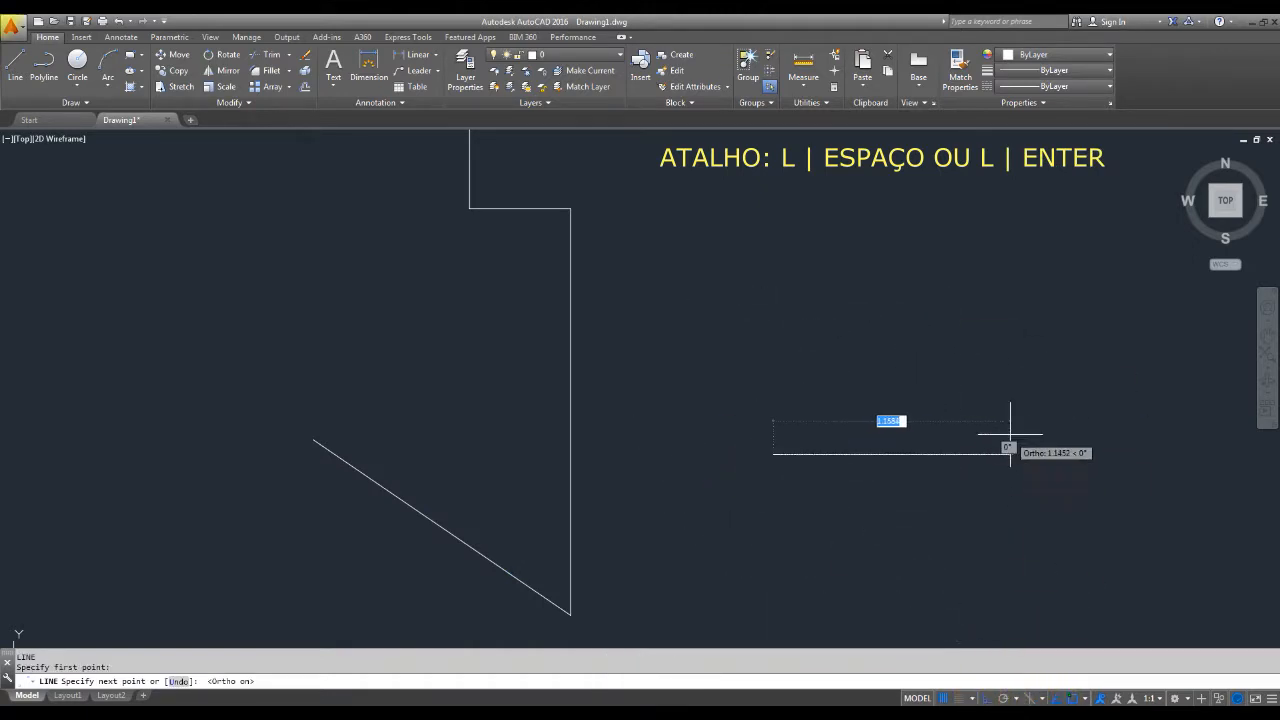
left_click(1003, 450)
Continue the outline in steps up and to the left, bring the left side down to the base level, and end the line.
left_click(1003, 338)
left_click(937, 338)
left_click(940, 253)
left_click(849, 254)
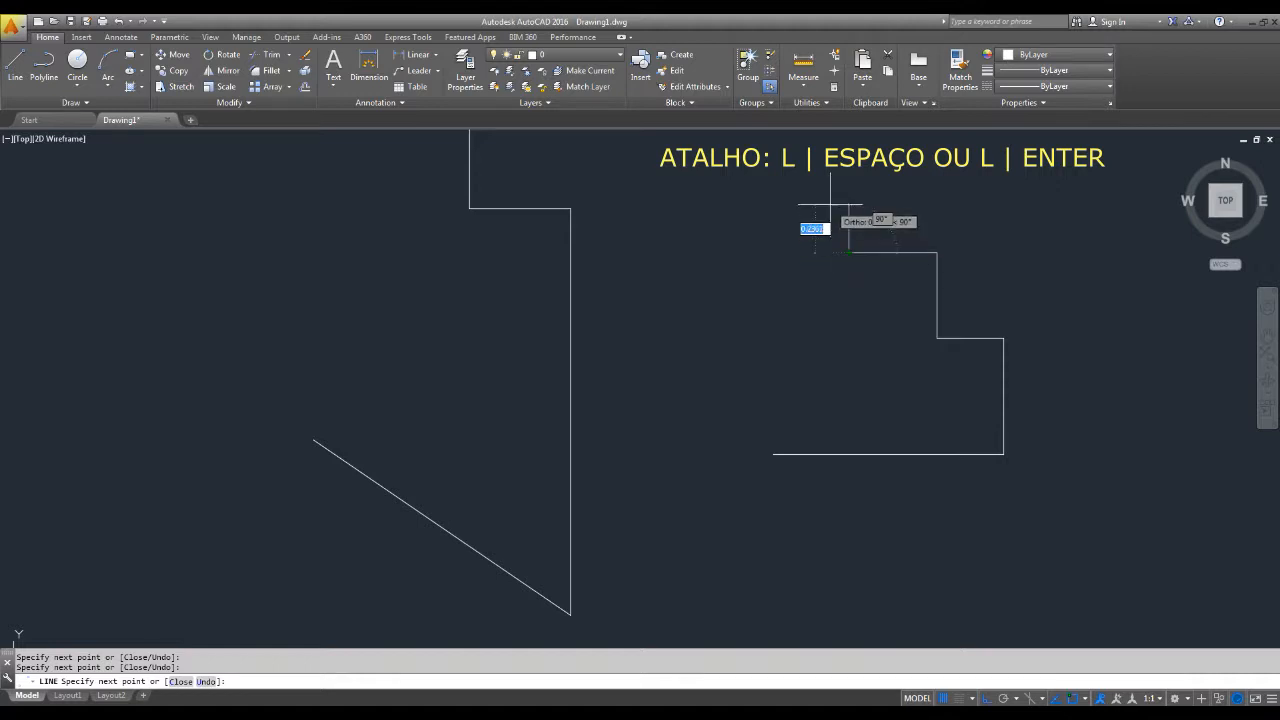
left_click(849, 168)
left_click(741, 168)
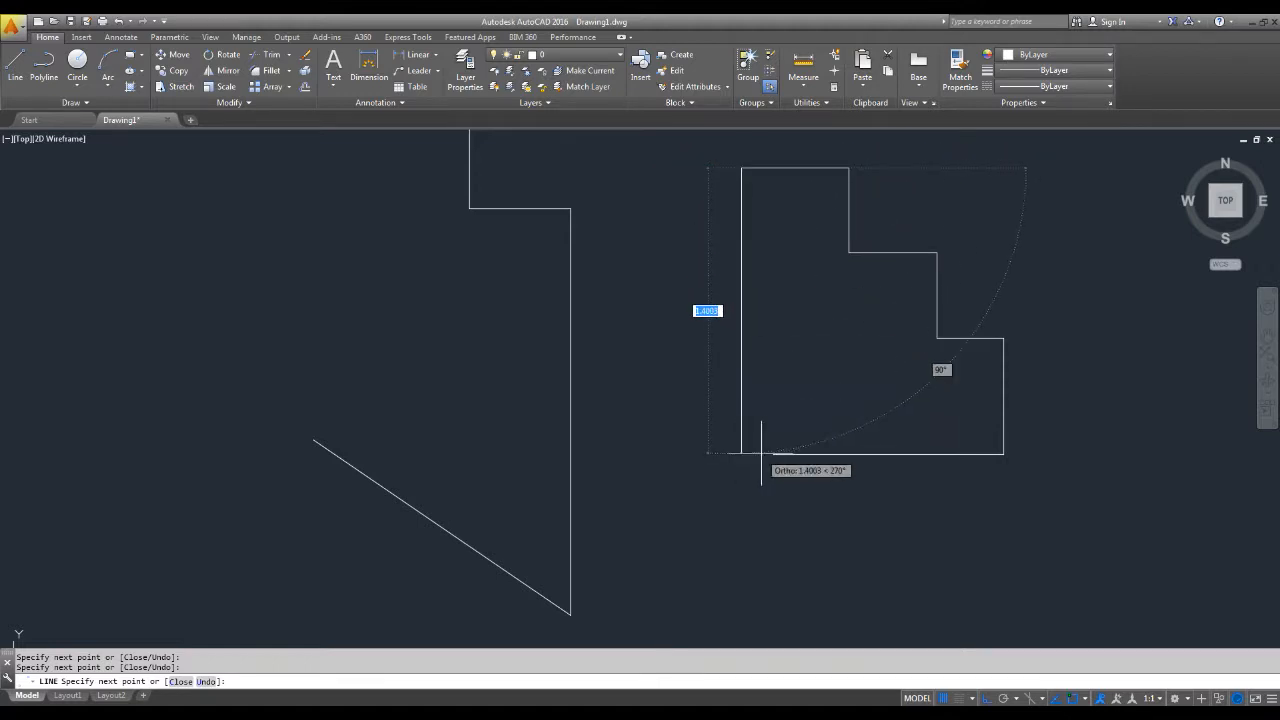
left_click(743, 452)
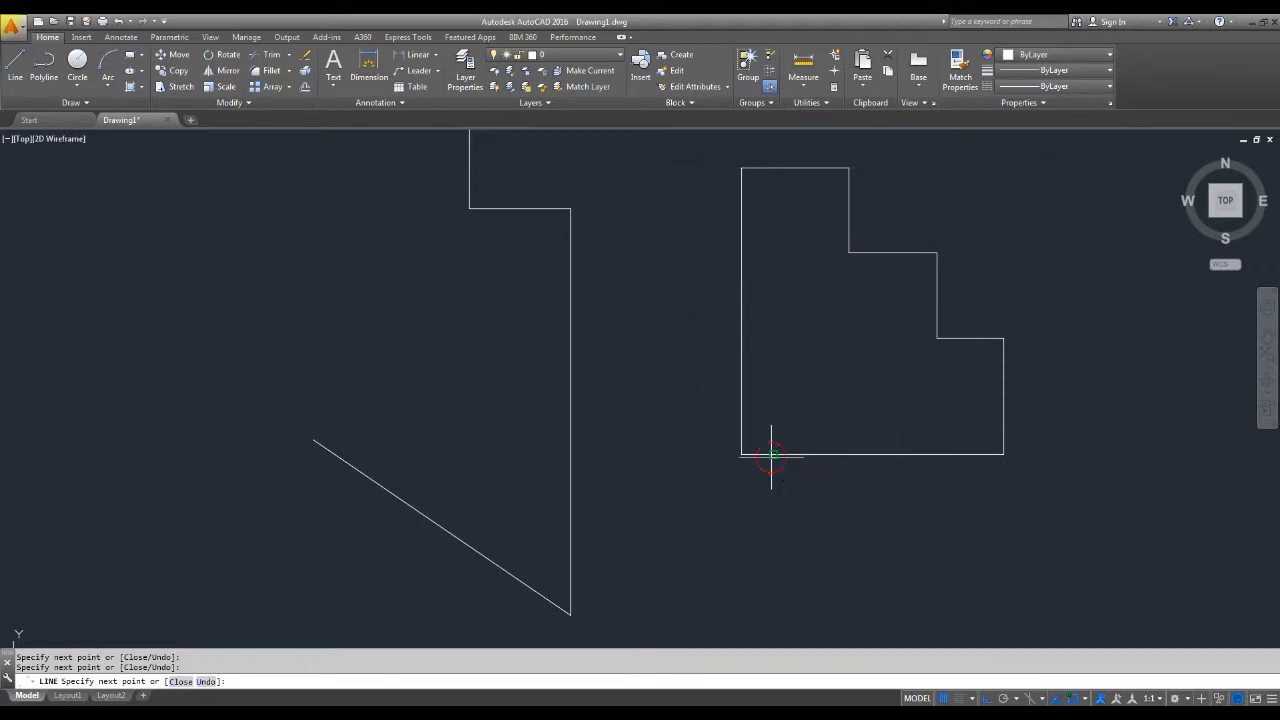
key("Escape")
In the emptied drawing, draw a new outline's horizontal base, three-tier stepped right side with a top riser about 1.67 tall, and top edge.
middle_click_drag(833, 424, 813, 445)
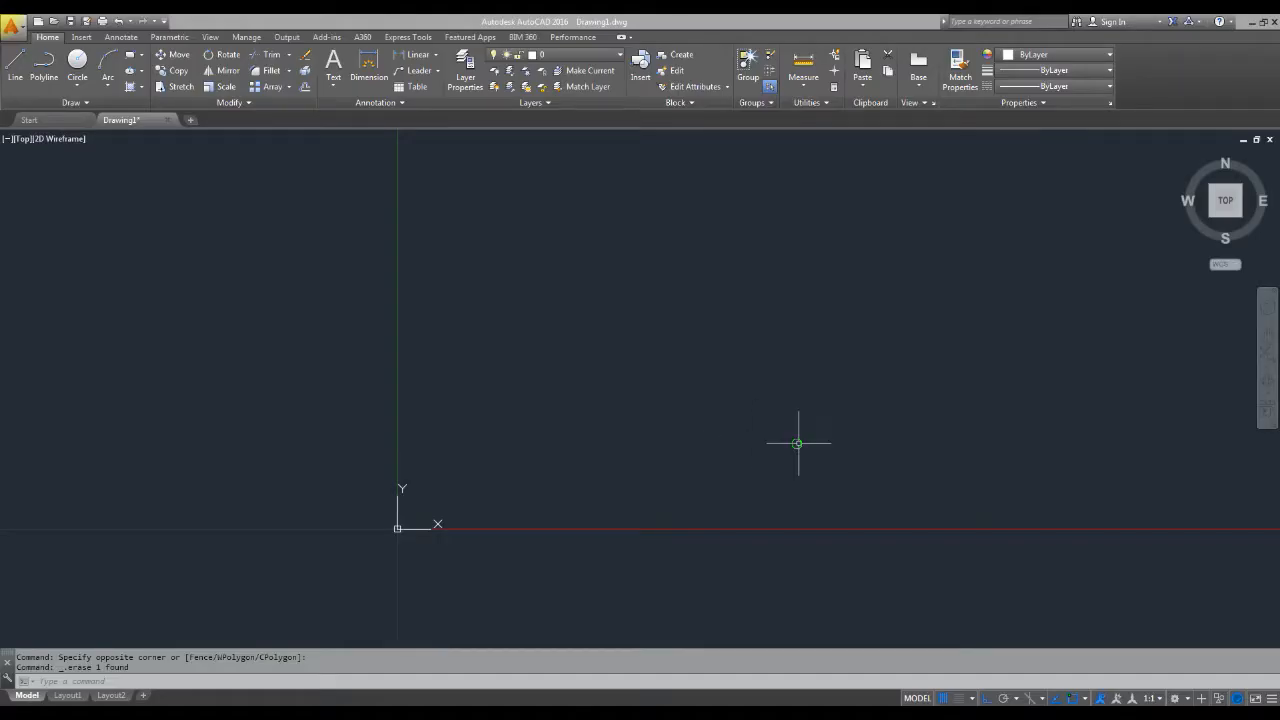
middle_click_drag(797, 443, 664, 437)
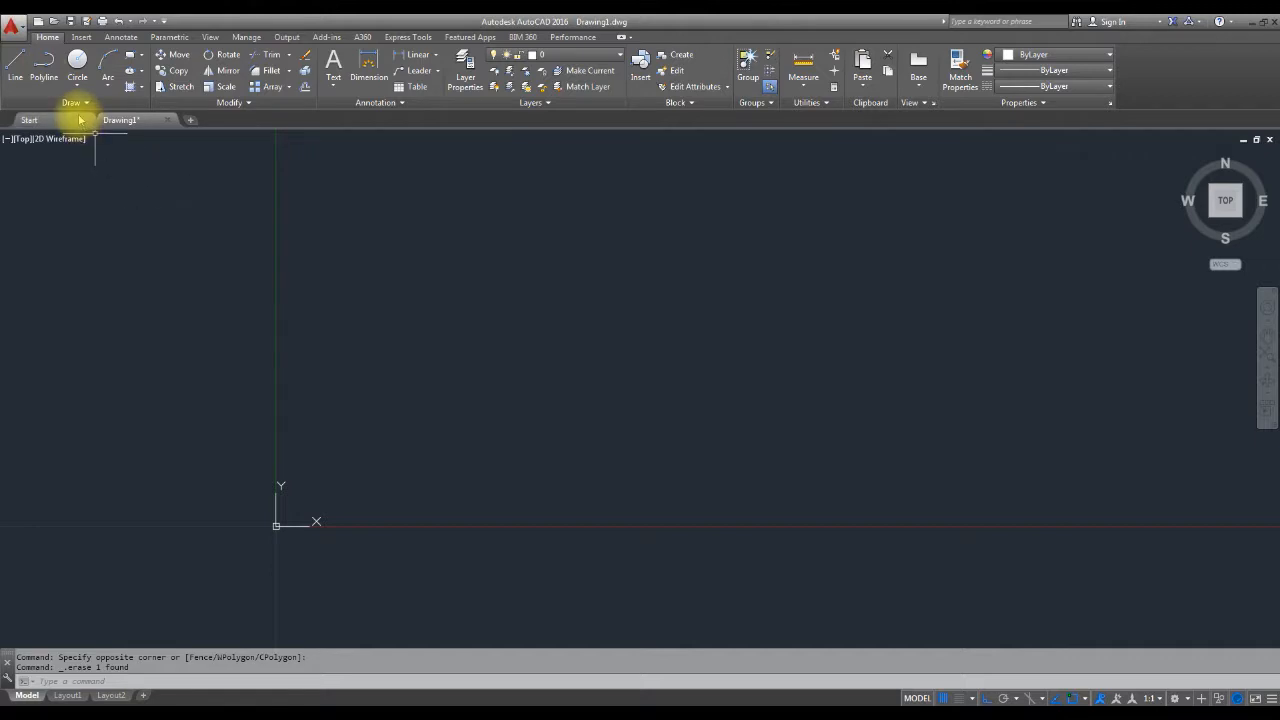
middle_click_drag(312, 384, 271, 395)
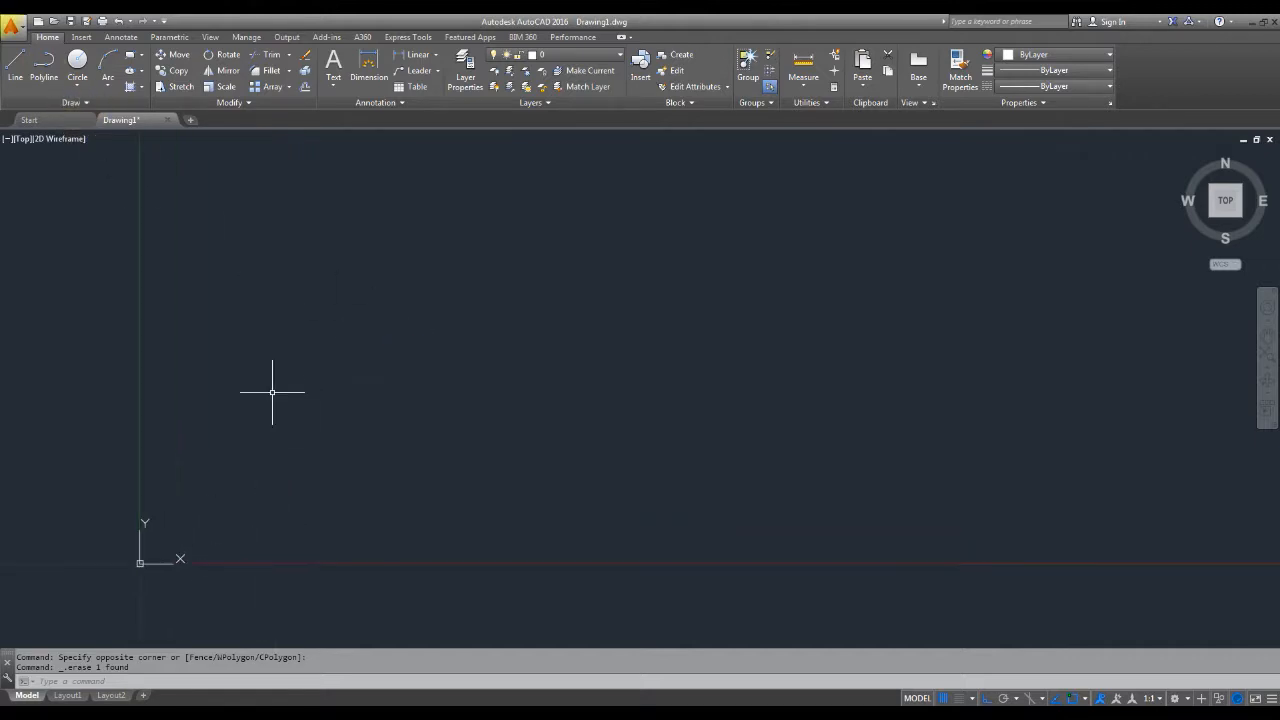
left_click(15, 72)
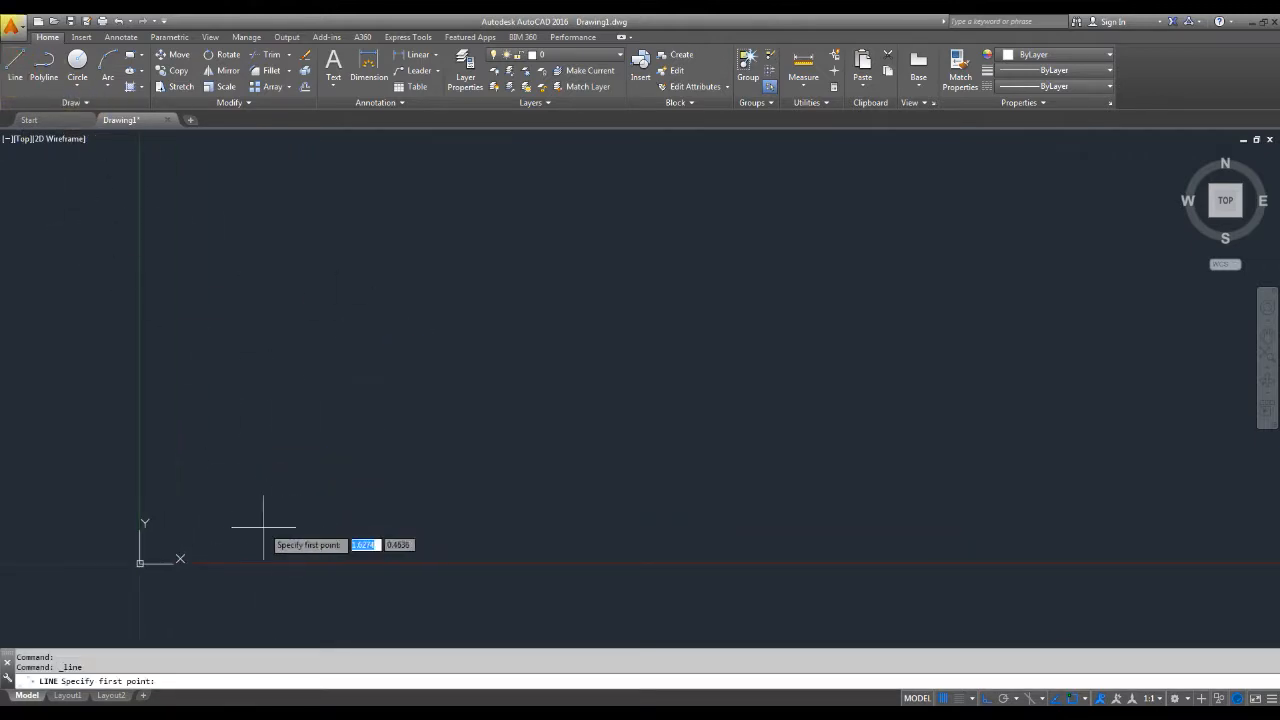
left_click(250, 525)
left_click(620, 525)
left_click(620, 460)
left_click(522, 460)
left_click(522, 367)
left_click(427, 367)
left_click(427, 234)
left_click(293, 234)
Complete the outline's stepped left side down to the base line's starting point and end the line.
left_click(293, 370)
left_click(210, 370)
left_click(212, 482)
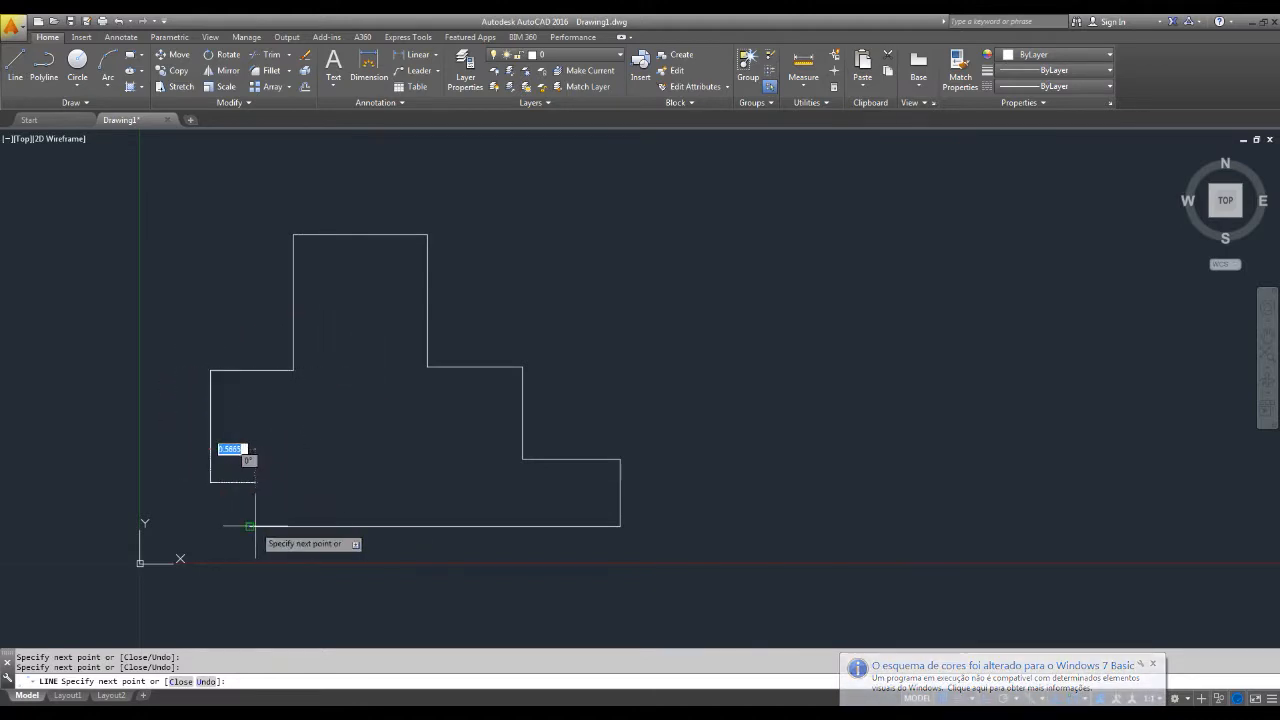
left_click(249, 482)
left_click(249, 526)
left_click(375, 526)
key("Escape")
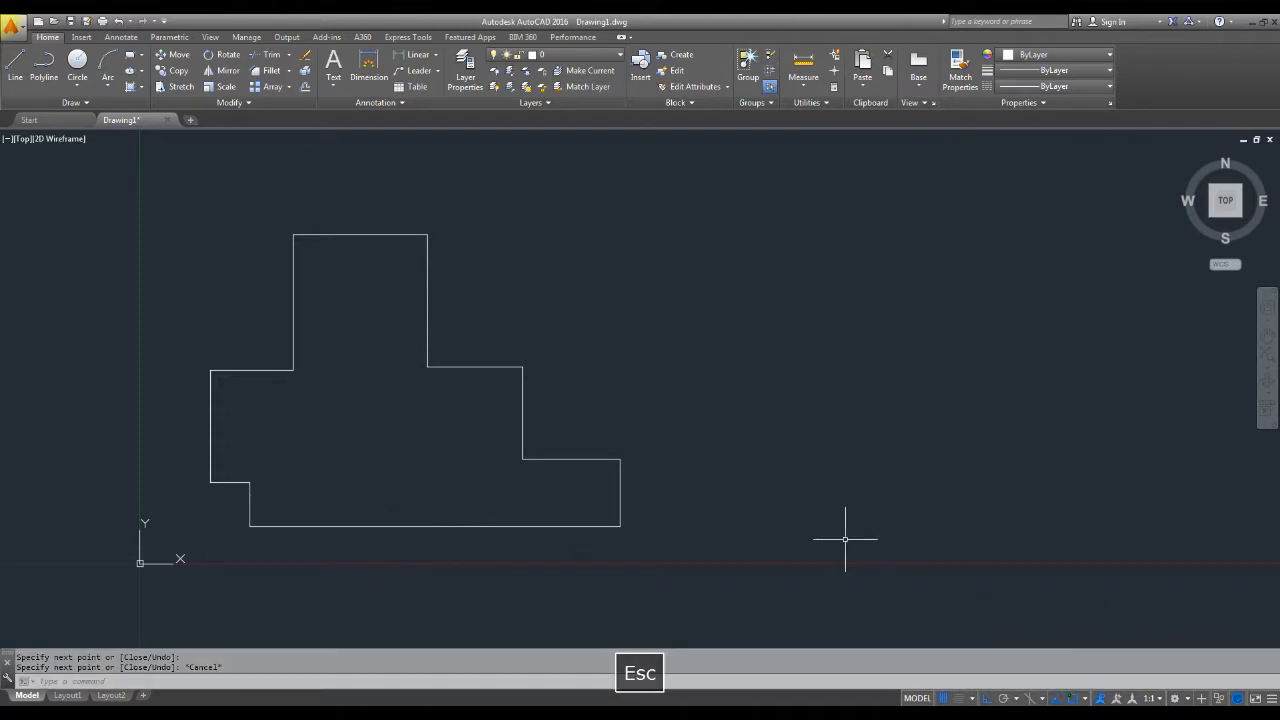
Select the top tier's right edge to inspect it as a single line, close its quick properties and deselect it.
left_click(427, 295)
left_click(370, 304)
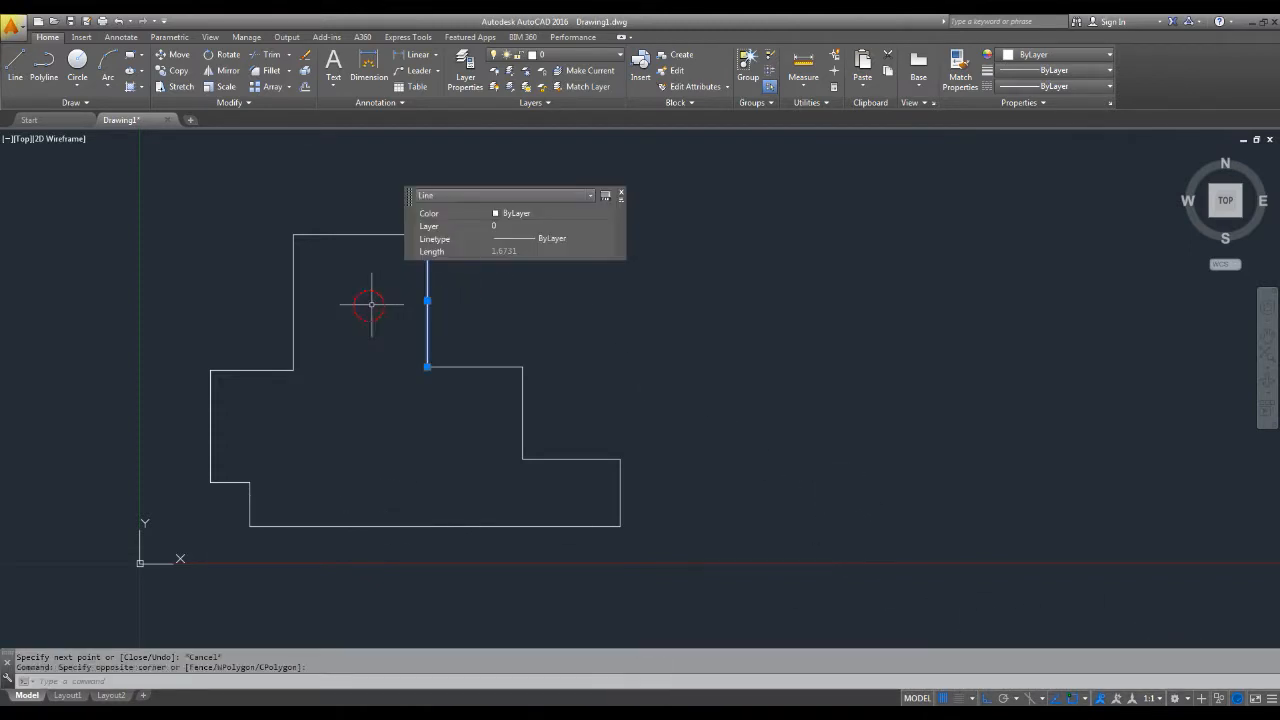
middle_click_drag(481, 445, 670, 479)
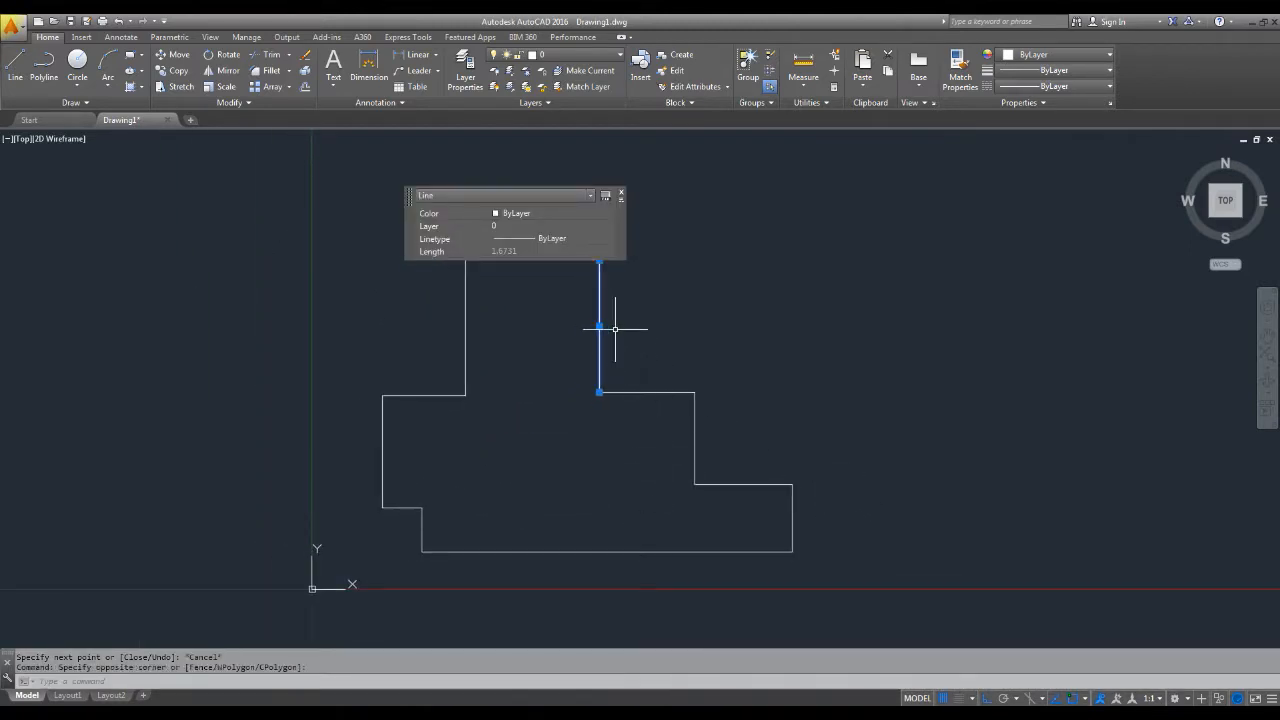
mouse_move(553, 407)
middle_mouse_down()
mouse_move(429, 409)
mouse_move(423, 396)
middle_mouse_up()
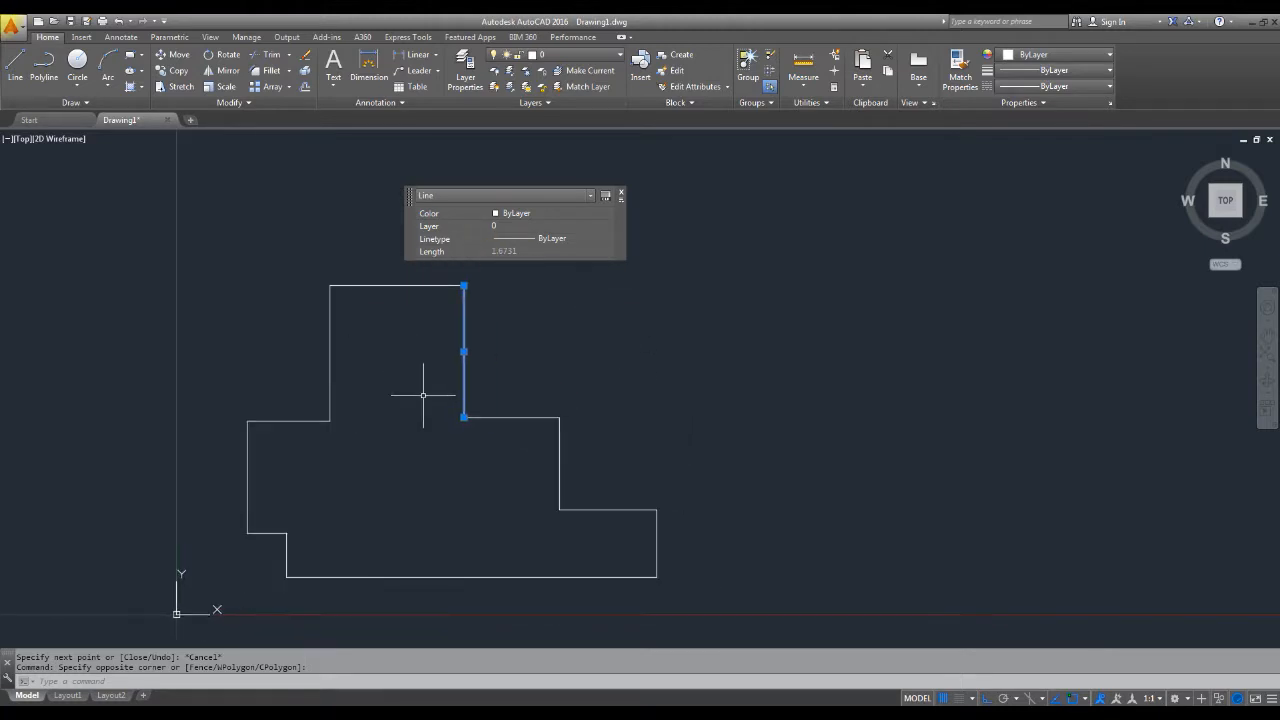
left_click(626, 195)
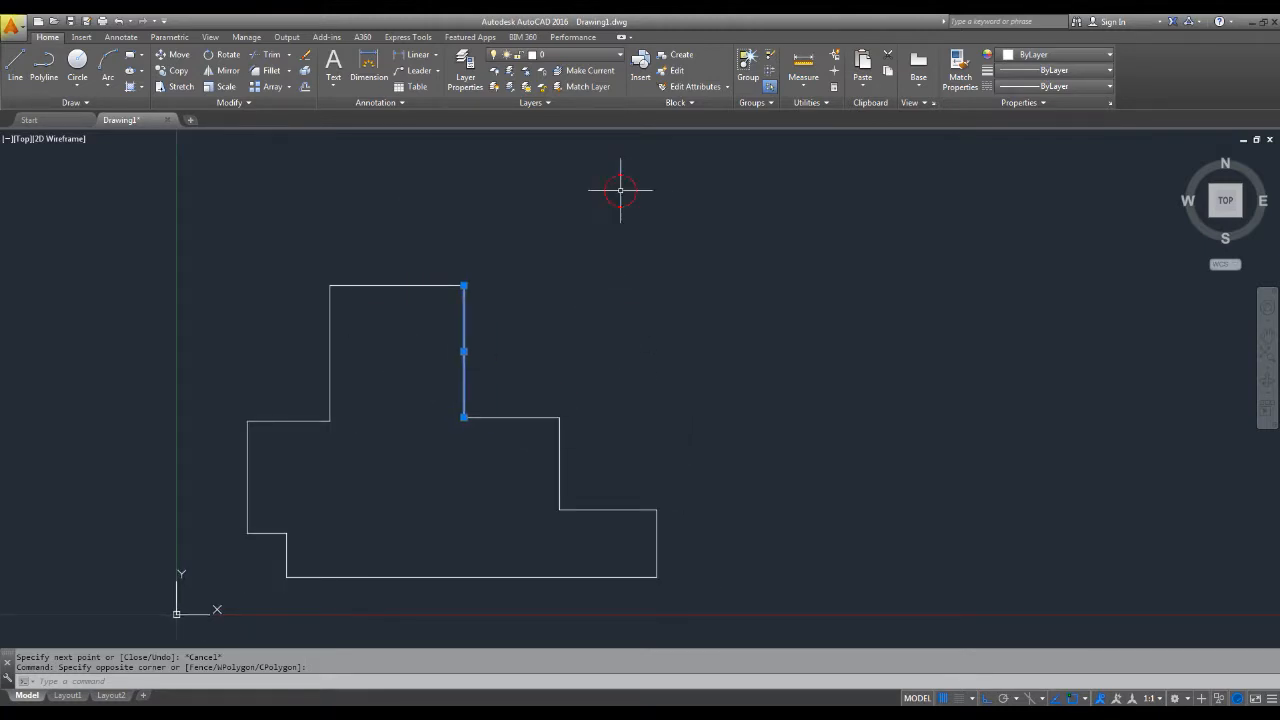
key("Escape")
Beside the first outline, start a polyline and draw its stepped left side downward, the horizontal base and the right side's first two risers.
mouse_move(714, 291)
middle_mouse_down()
mouse_move(614, 294)
mouse_move(588, 273)
middle_mouse_up()
left_click(44, 62)
left_click(582, 270)
left_click(582, 336)
left_click(661, 336)
left_click(684, 494)
left_click(727, 494)
left_click(727, 557)
left_click(906, 528)
left_click(907, 468)
left_click(800, 470)
left_click(800, 346)
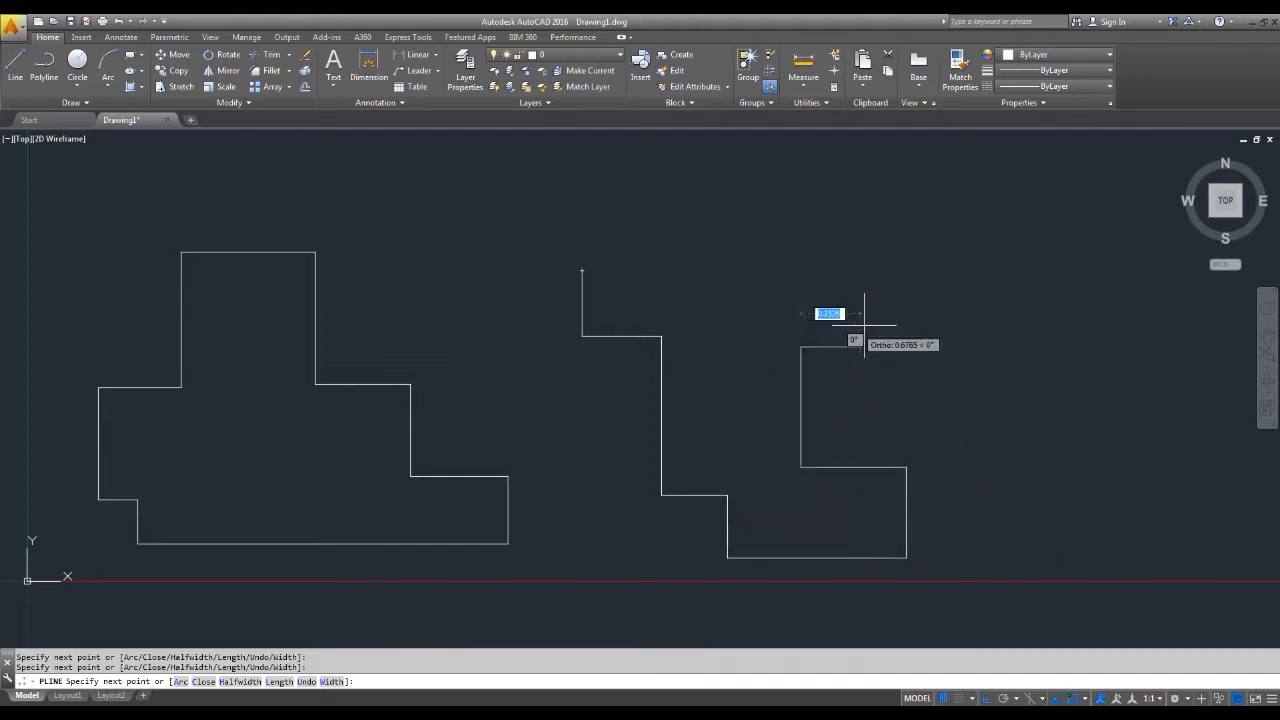
Continue the polyline with an about 0.68-unit step right, a riser and a notched top edge, return to its starting point and end it.
left_click(866, 346)
left_click(866, 222)
left_click(748, 222)
left_click(748, 270)
left_click(674, 270)
left_click(674, 199)
left_click(597, 199)
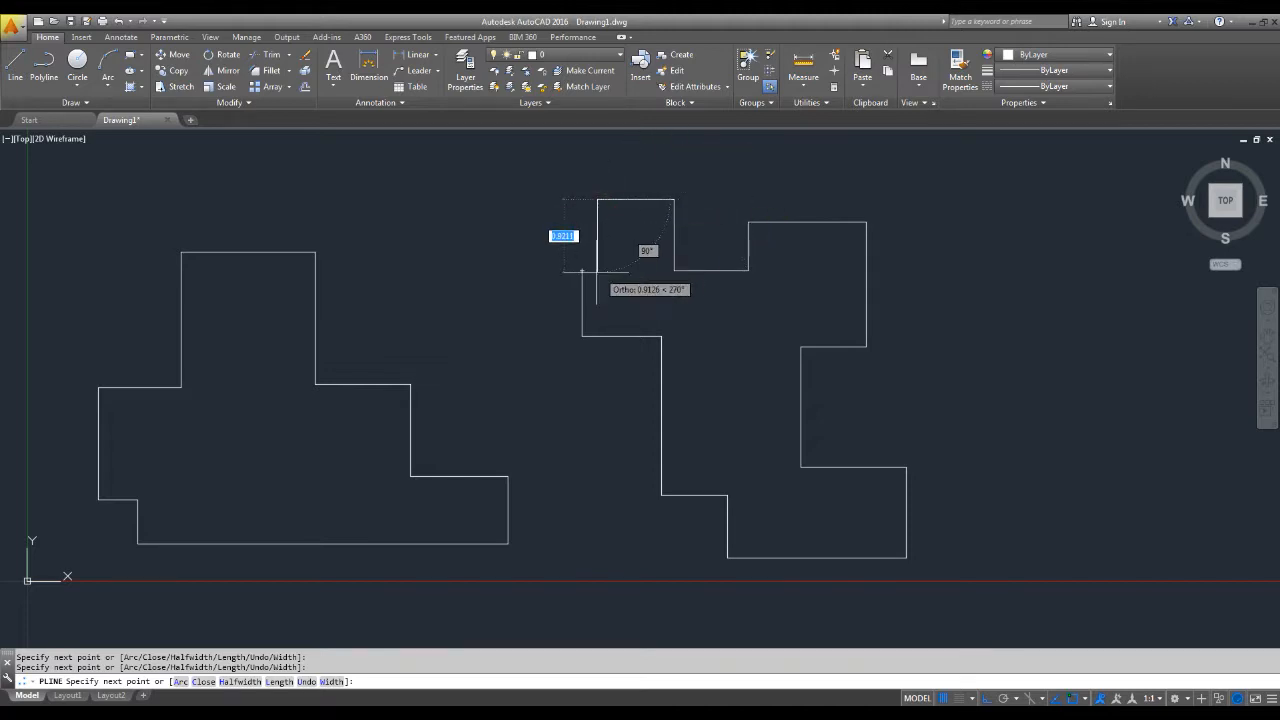
left_click(597, 270)
left_click(583, 270)
key("Escape")
Select the polyline outline and one right-side segment of the line outline to compare how each object is selected.
middle_click_drag(774, 316, 762, 293)
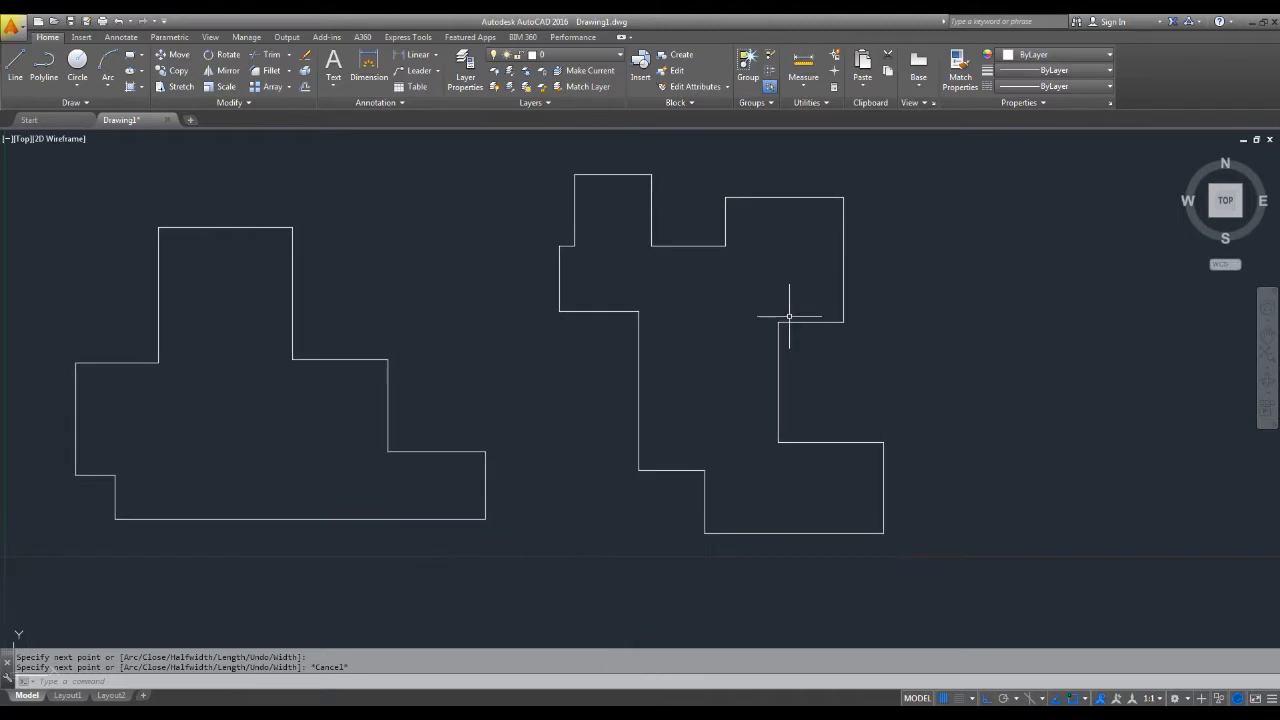
left_click(796, 321)
mouse_move(828, 391)
middle_mouse_down()
mouse_move(879, 416)
mouse_move(802, 386)
middle_mouse_up()
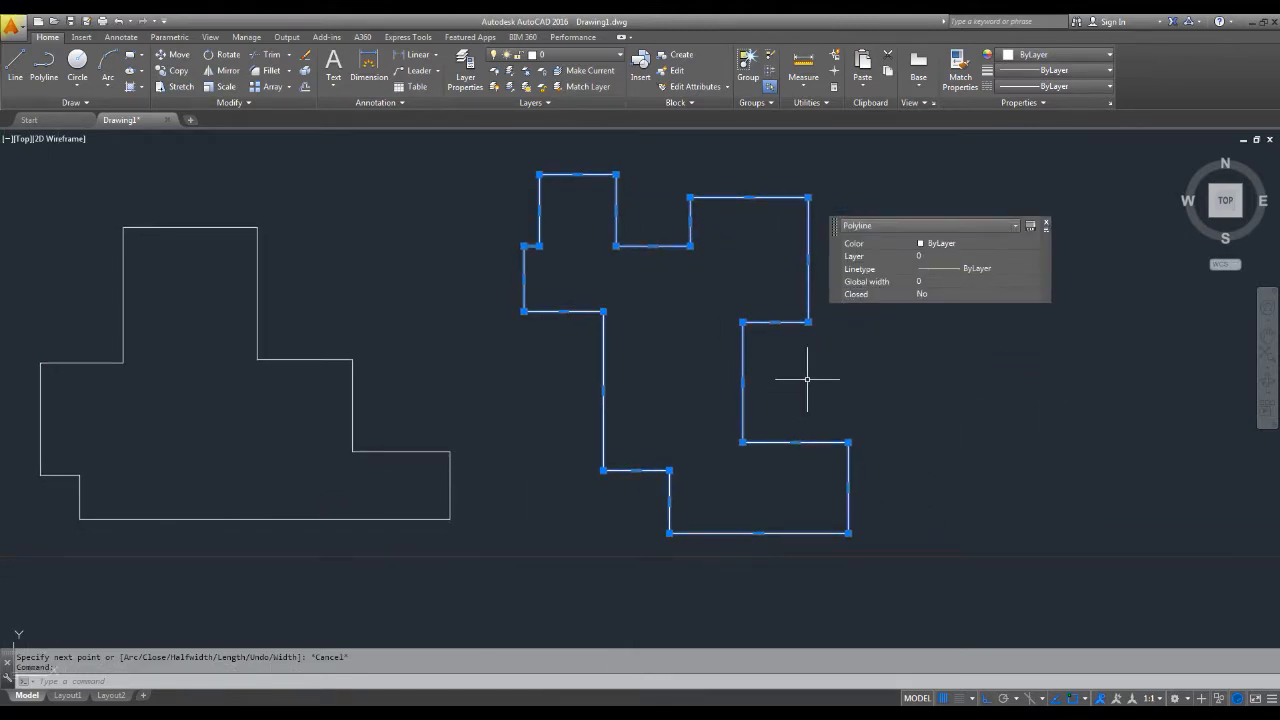
left_click(351, 381)
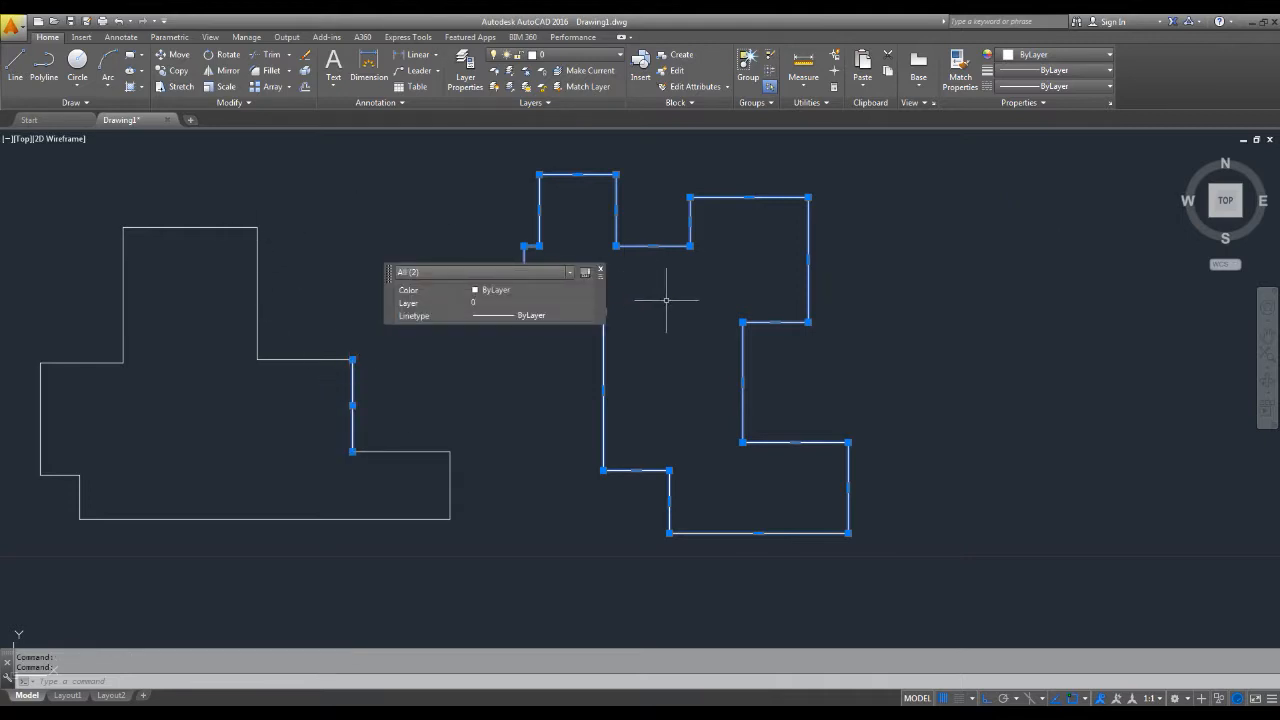
Select both outlines with a crossing window and erase them.
middle_click_drag(654, 294, 826, 334)
scroll(951, 343, "down", 3)
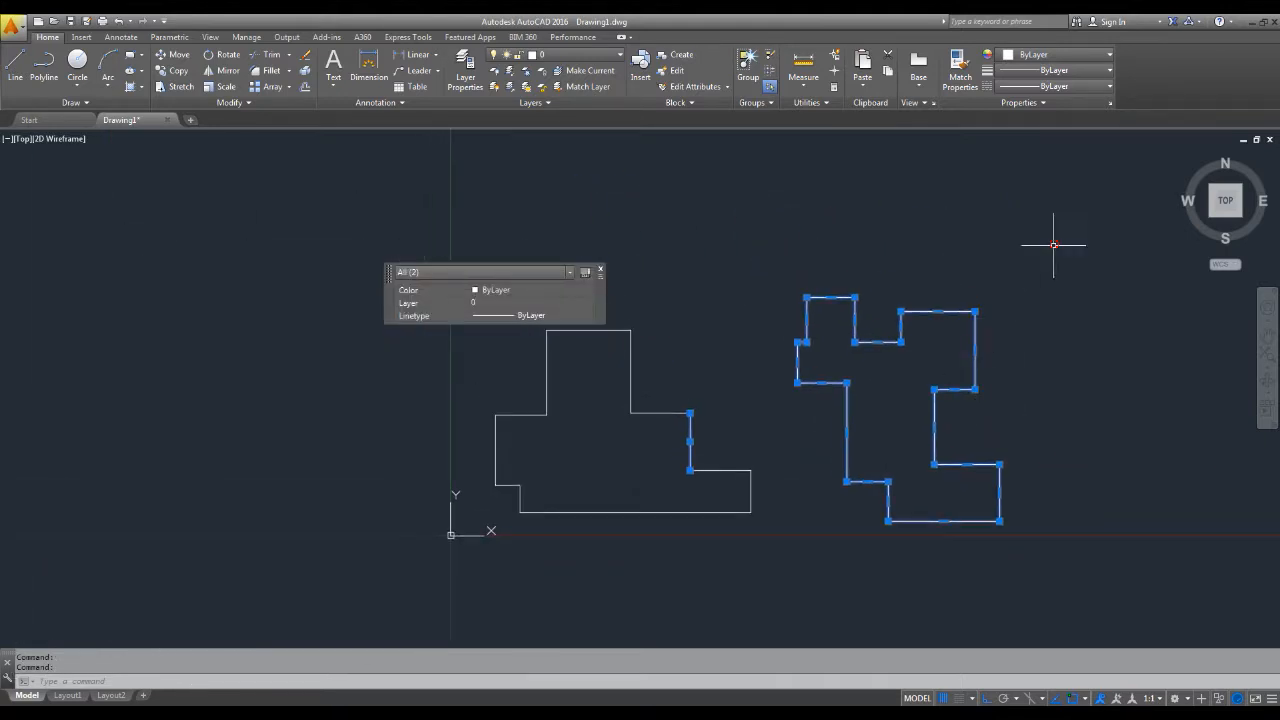
left_click(1053, 244)
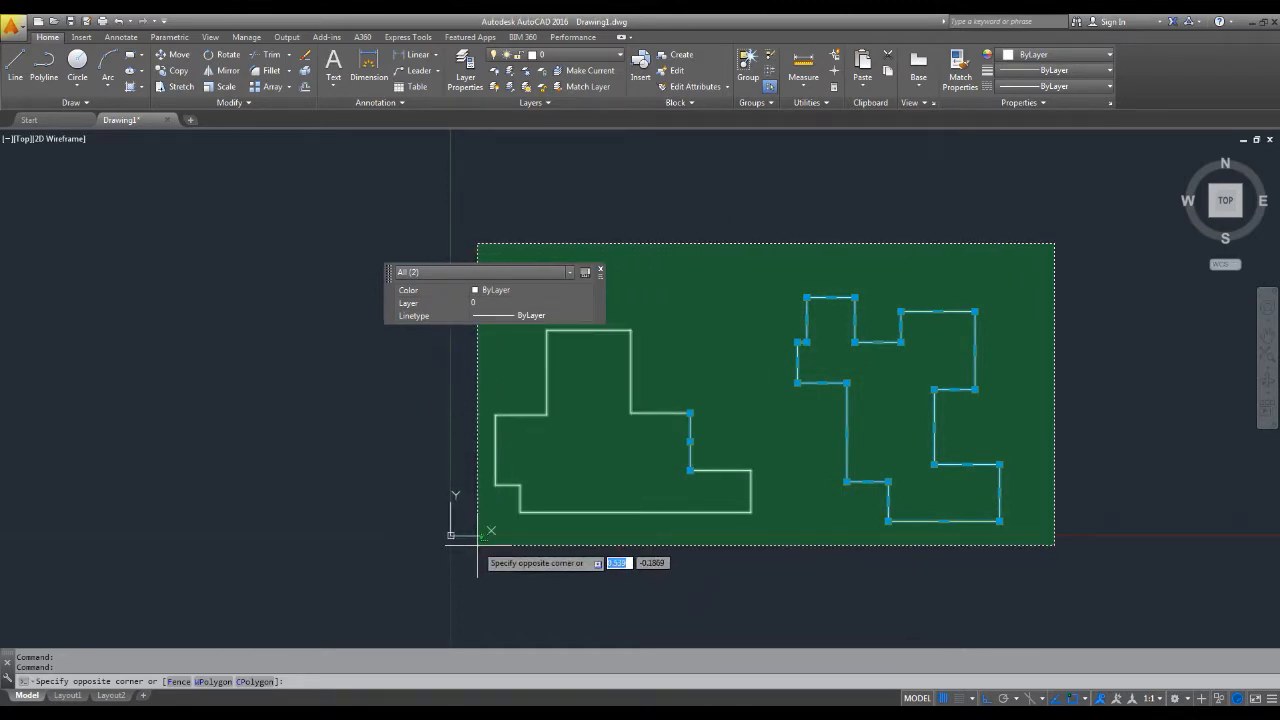
left_click(430, 529)
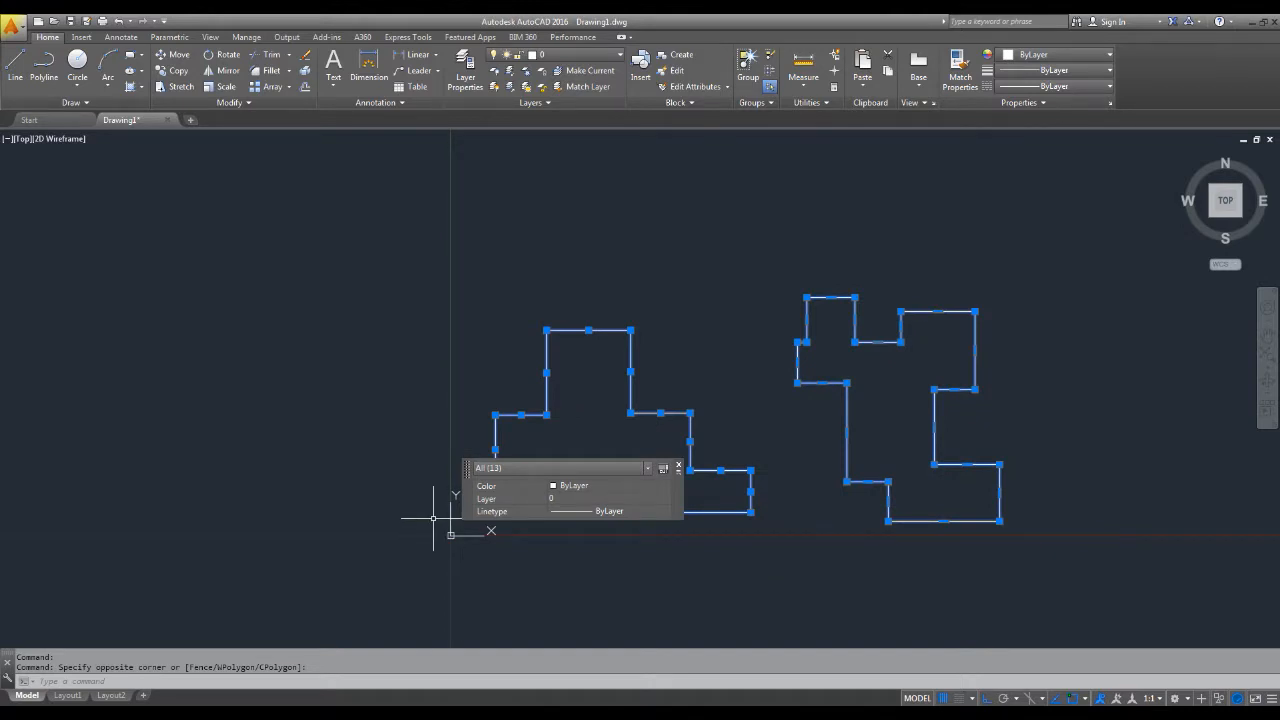
key("Delete")
middle_click_drag(542, 459, 342, 412)
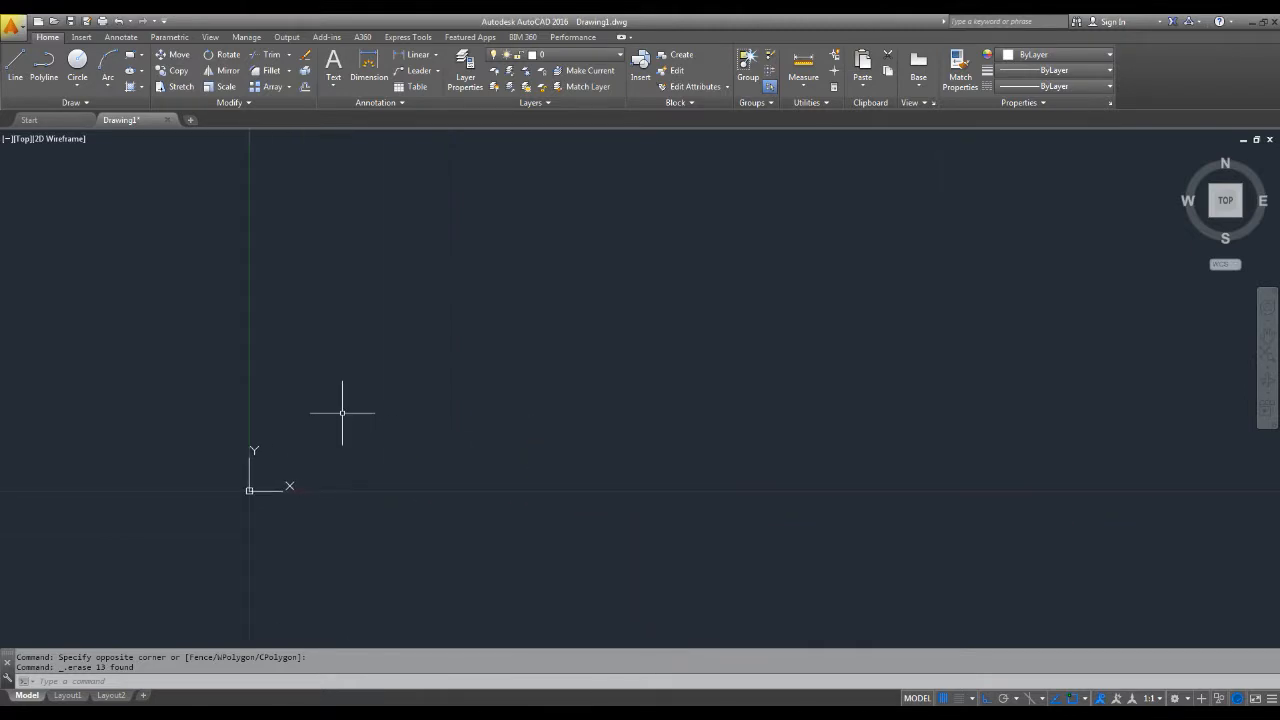
left_click(46, 62)
type("pl")
key("space")
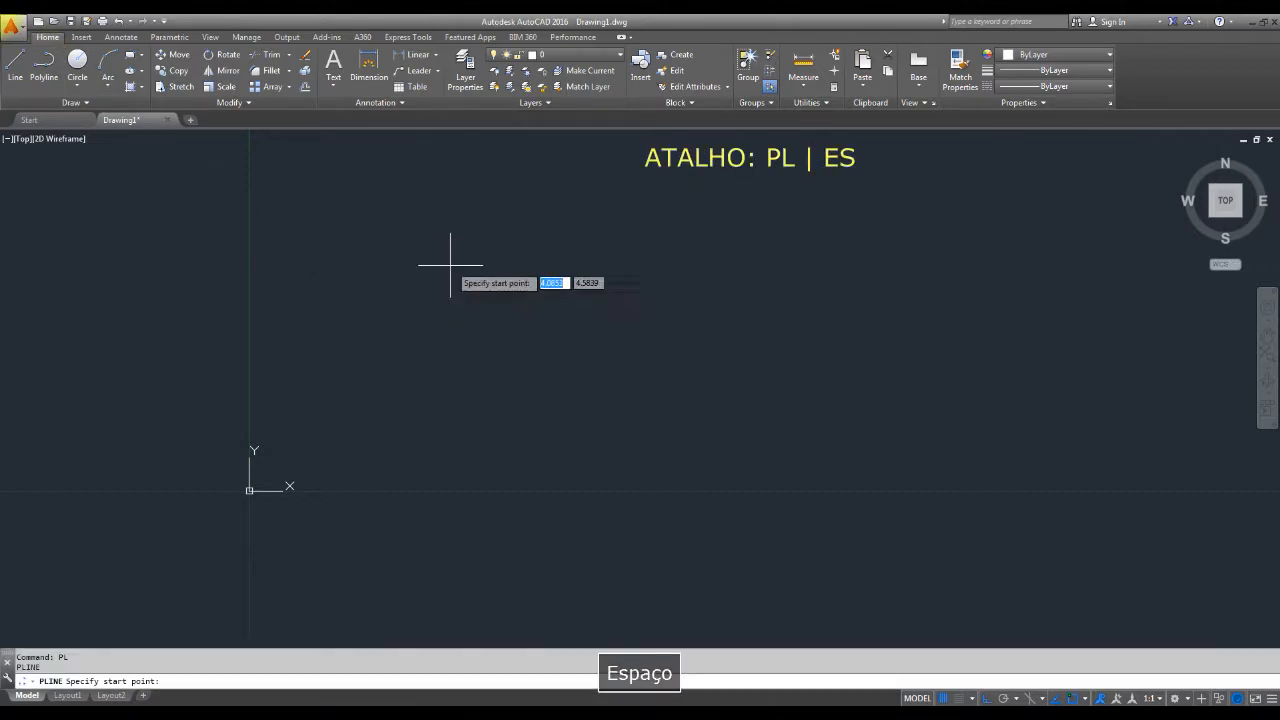
key("Escape")
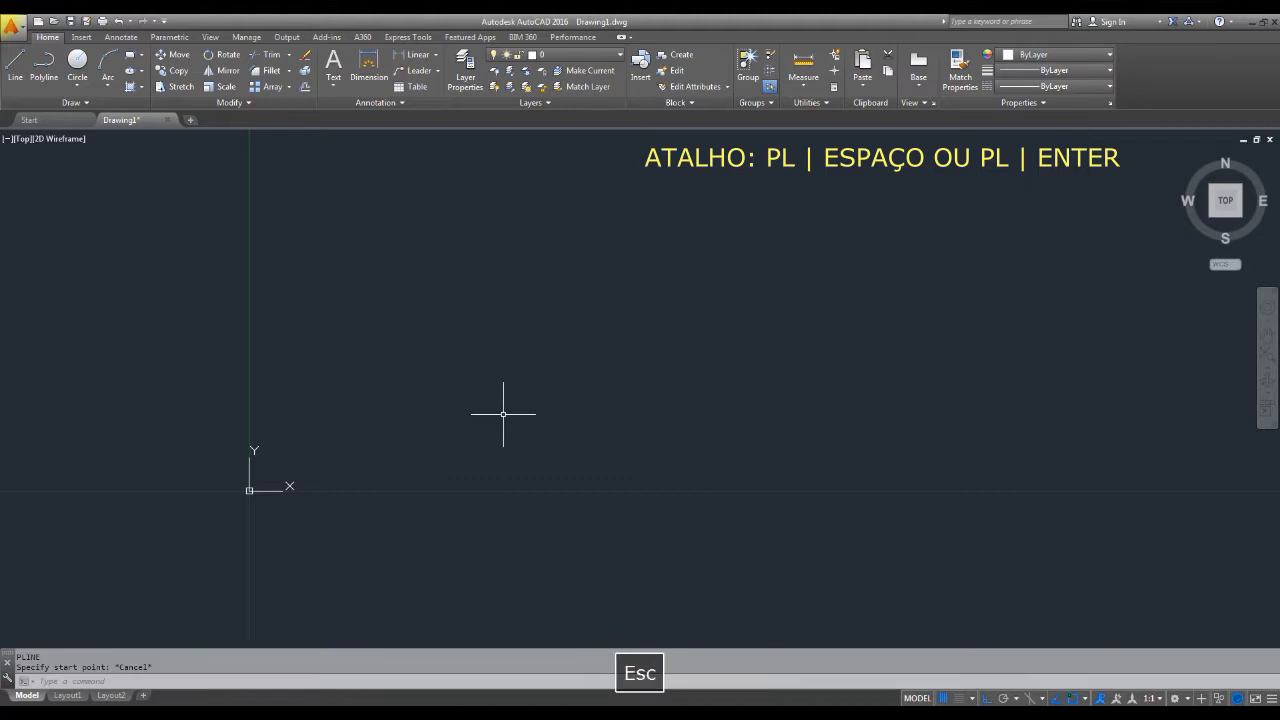
Start a polyline near the origin with the PL command alias and draw a 5-unit base to the right and a 5-unit side upward.
type("pl")
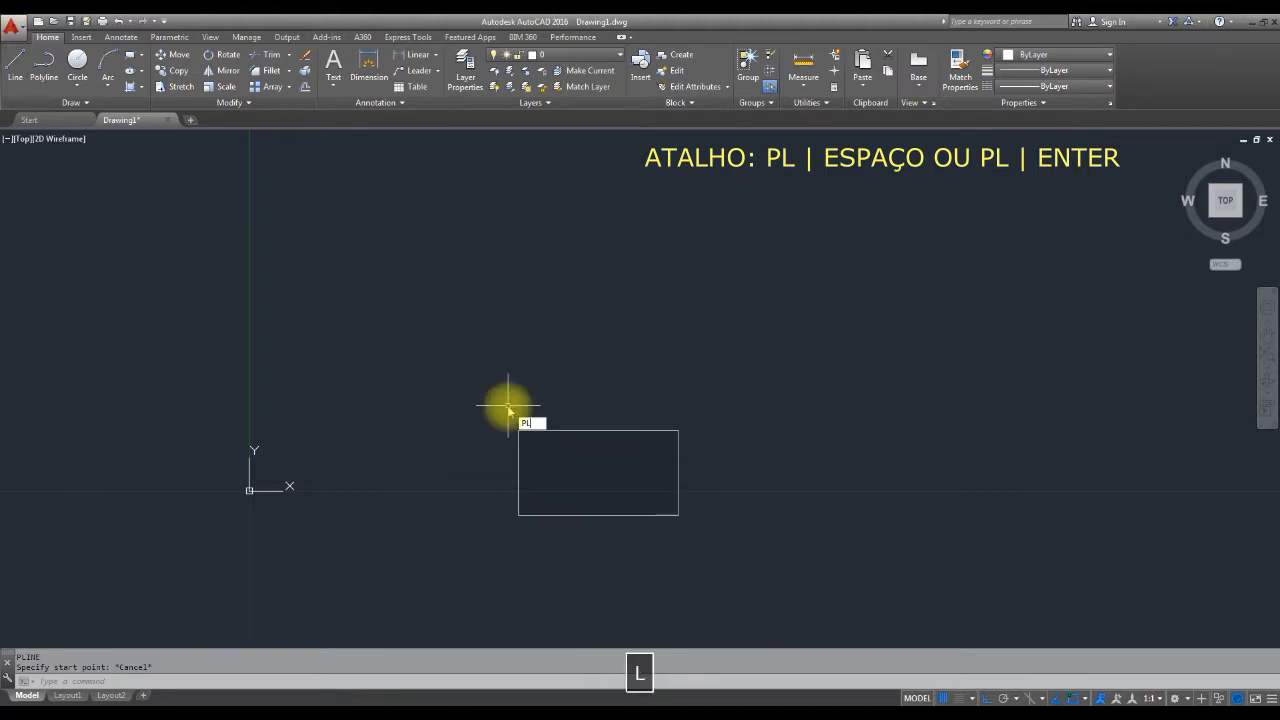
key("Return")
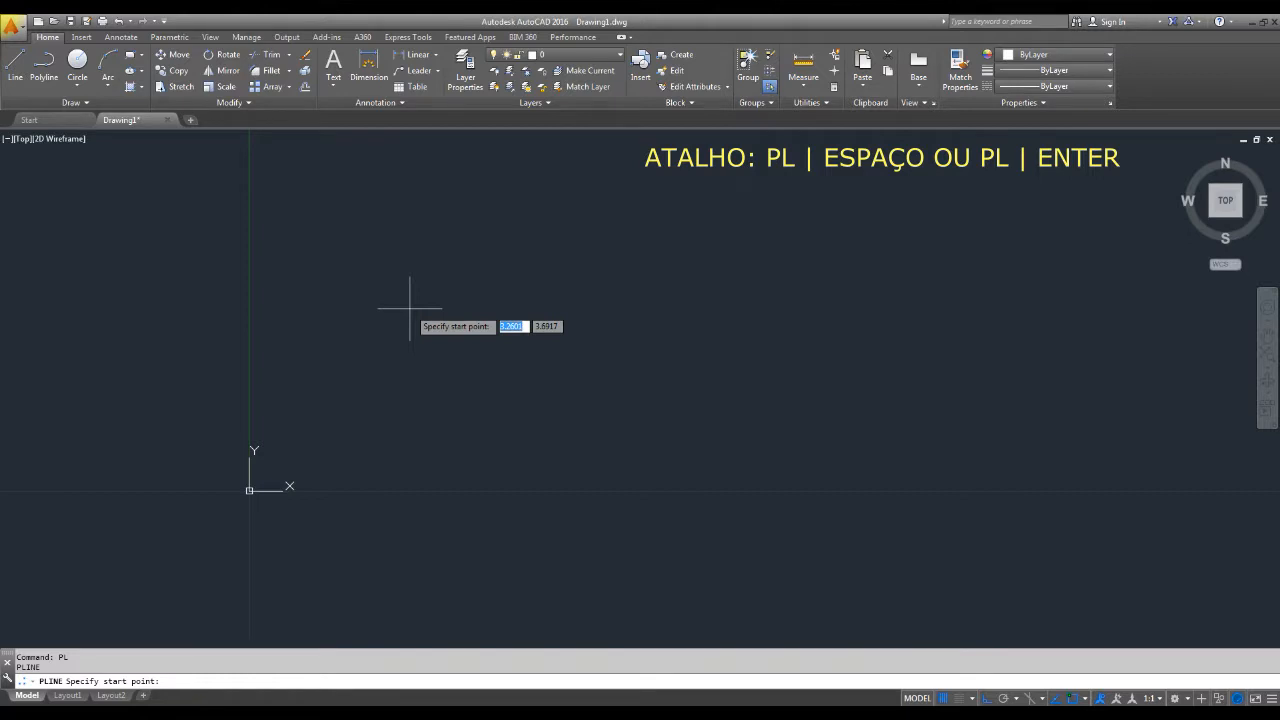
left_click(322, 467)
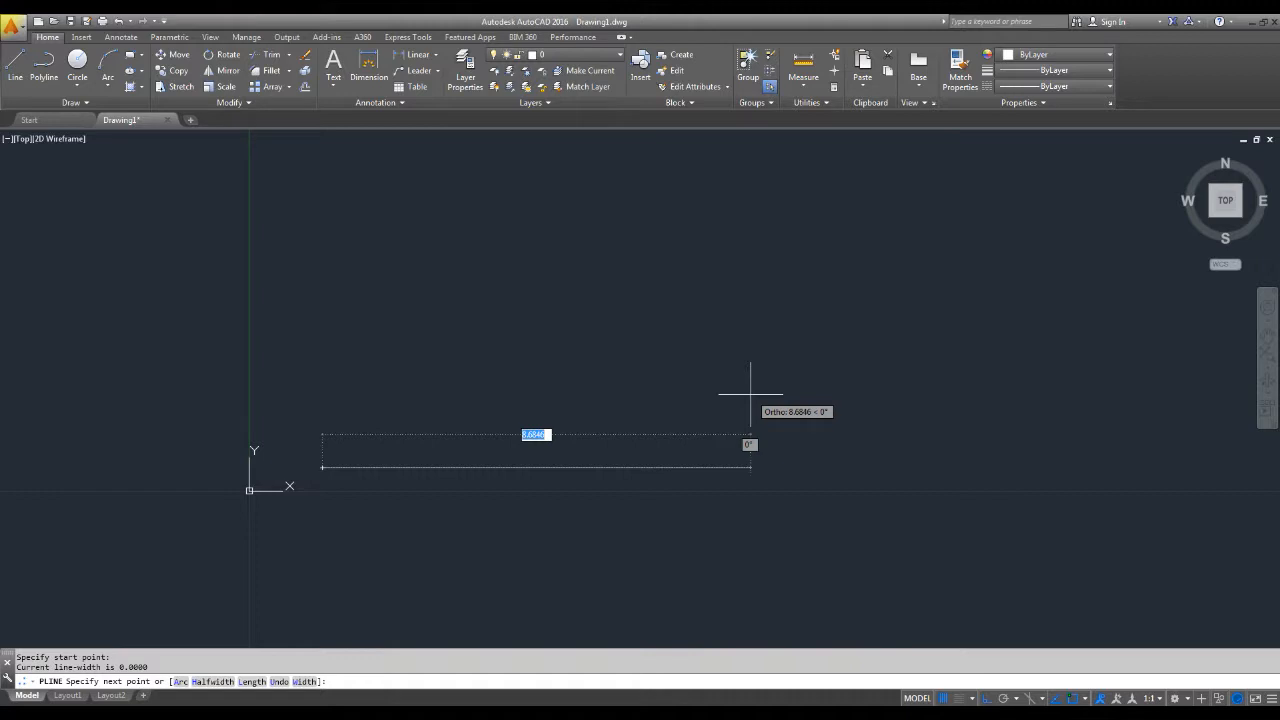
type("5")
key("Return")
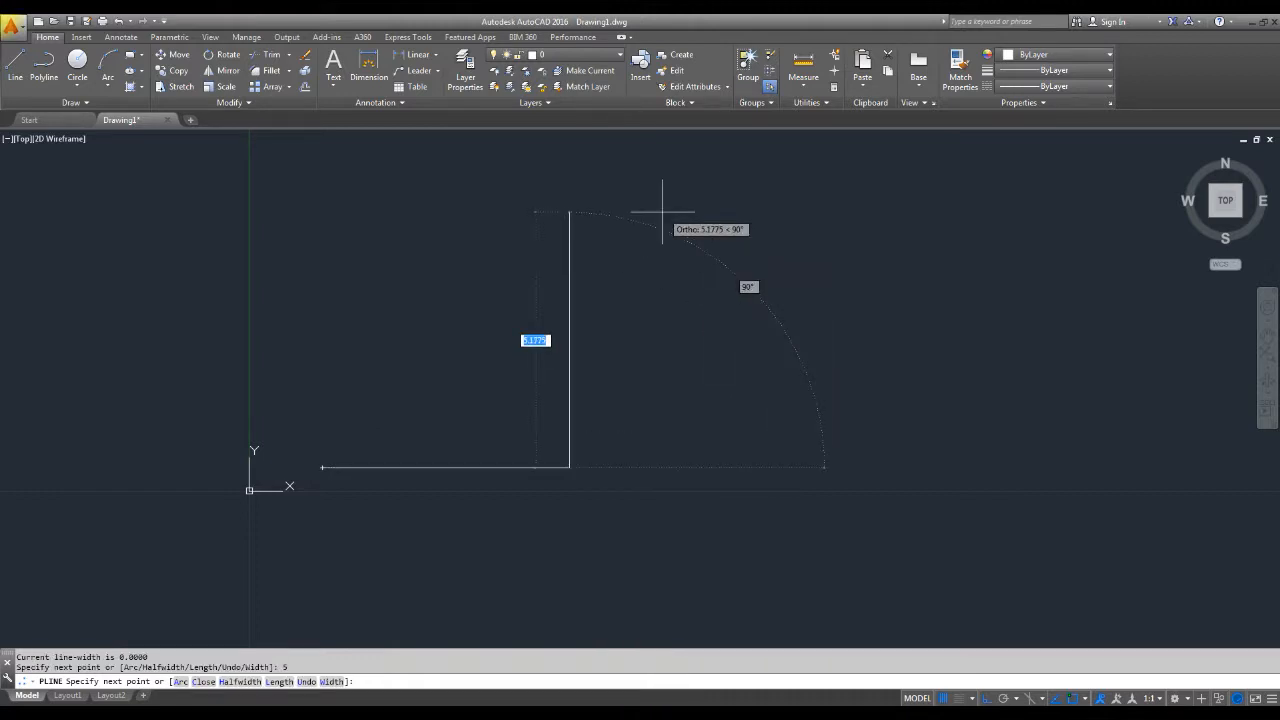
type("5")
key("Return")
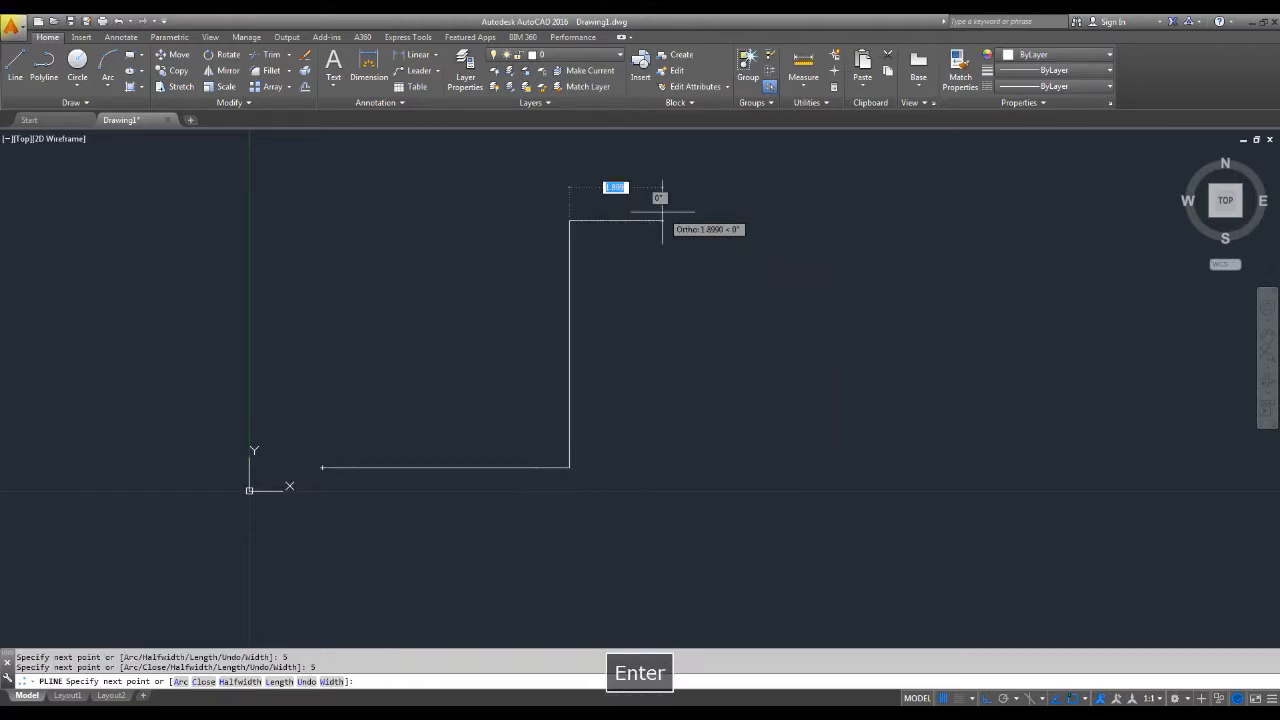
Continue the polyline's stepped top with segments of 0.5 left, 1 down, 2 left and 0.5 down.
left_click(349, 224)
type(".5")
key("Return")
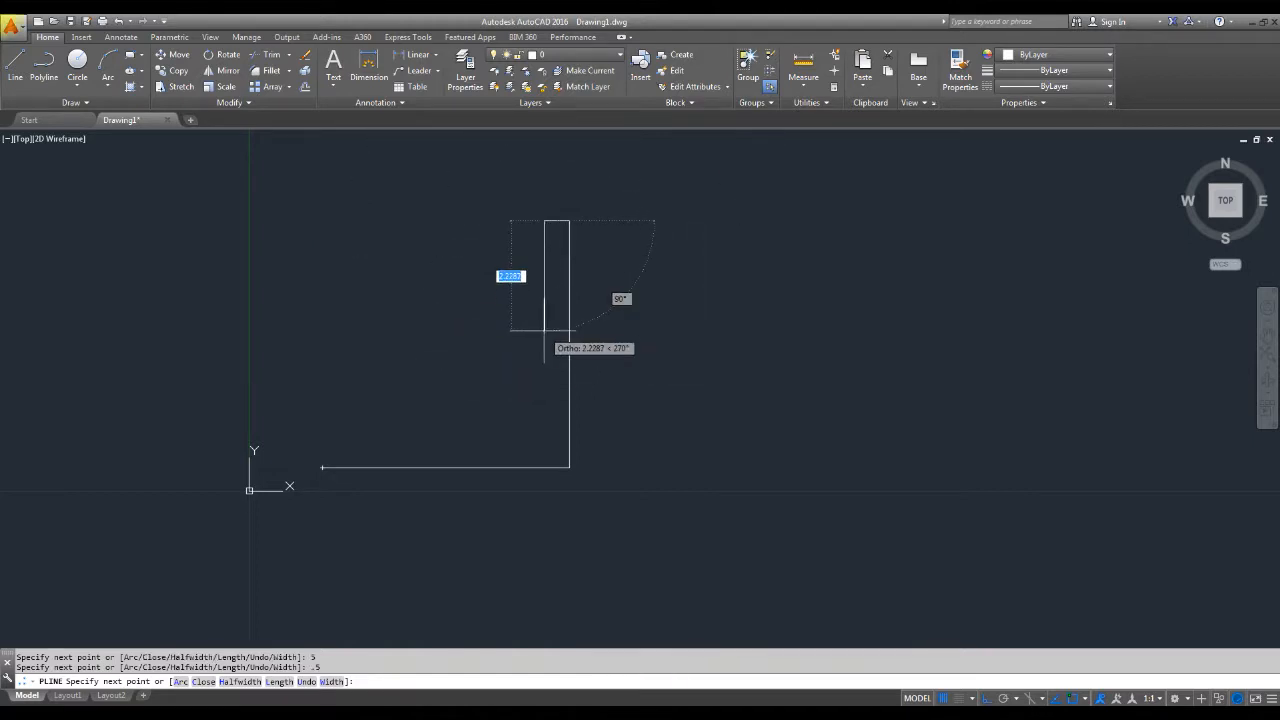
type("1")
key("Return")
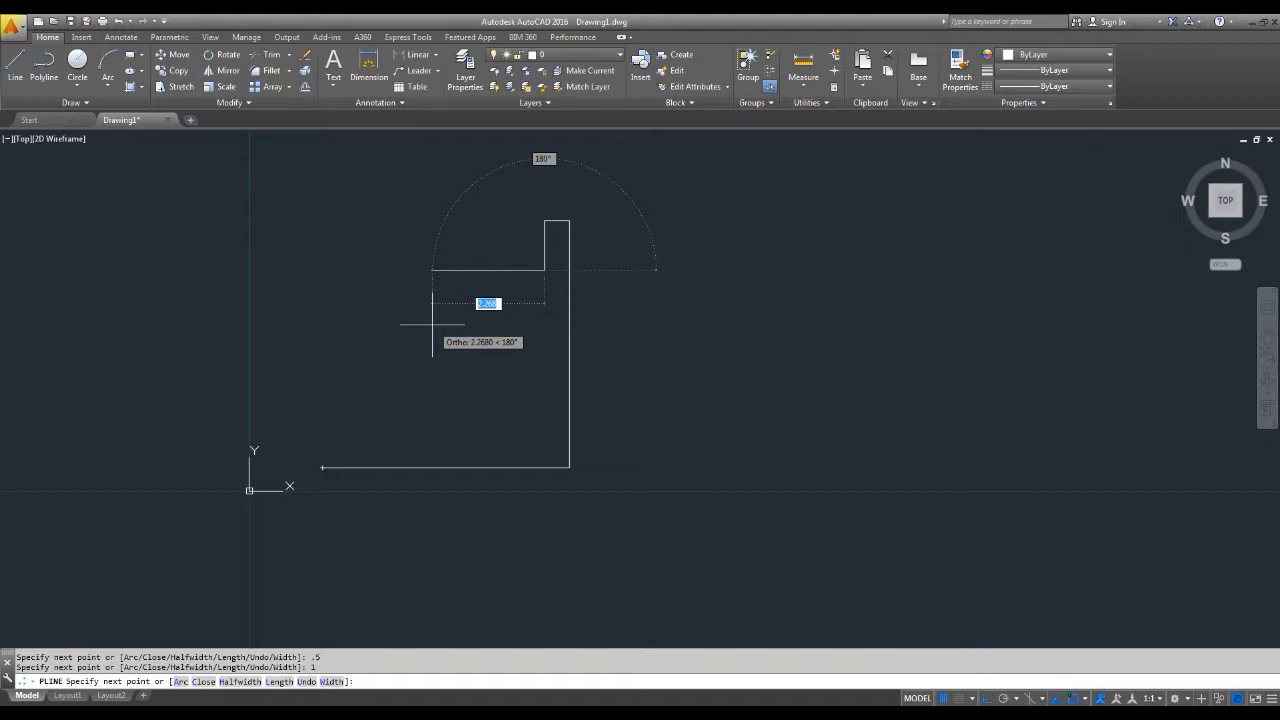
type("2")
key("Return")
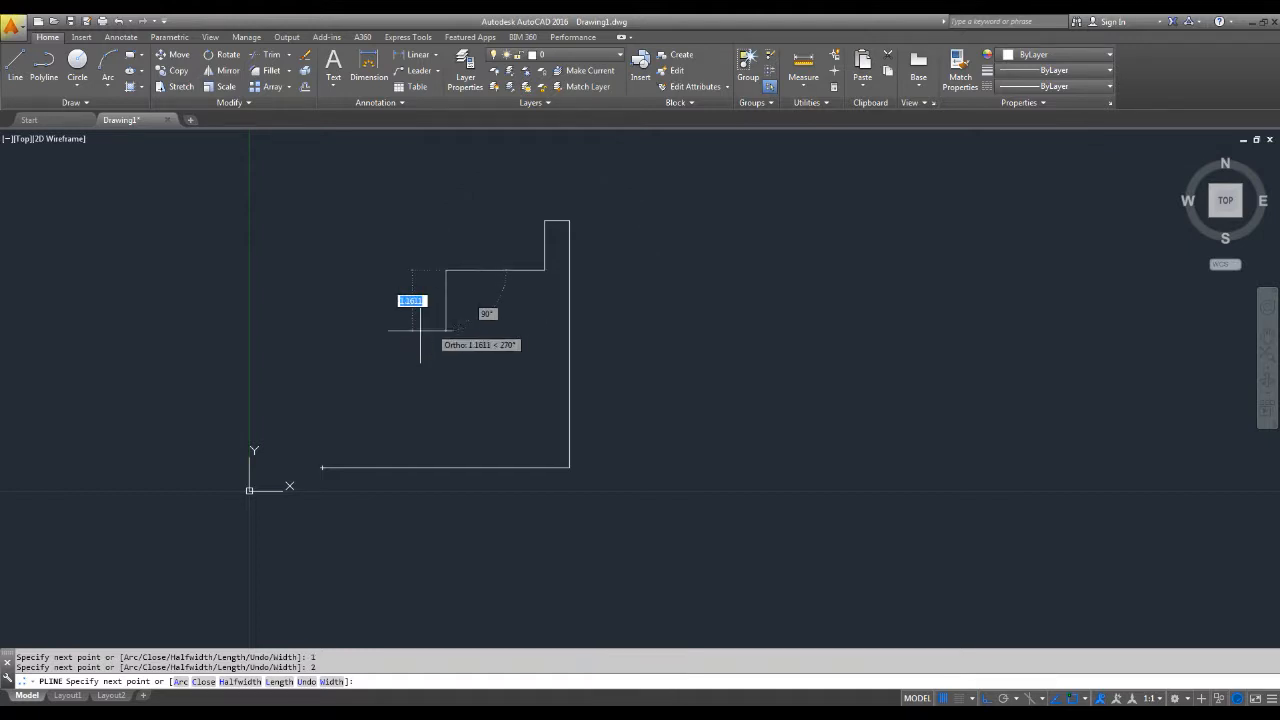
type(".")
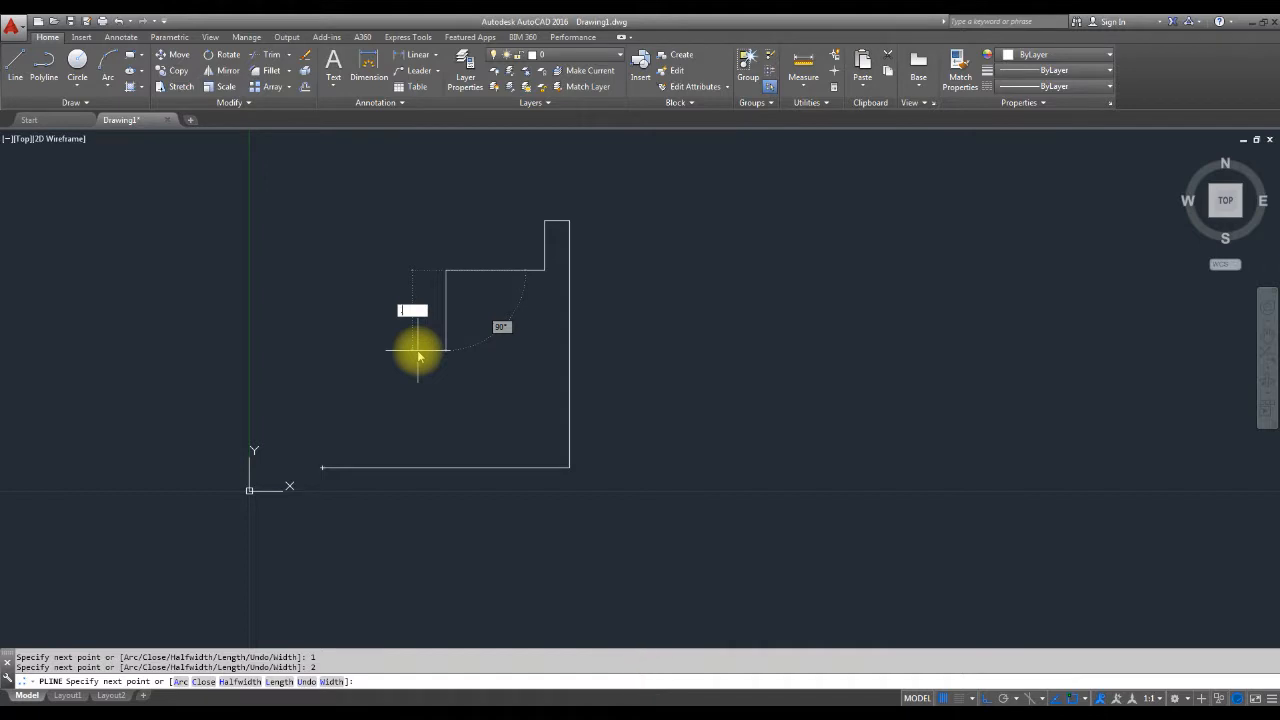
type("5")
key("Return")
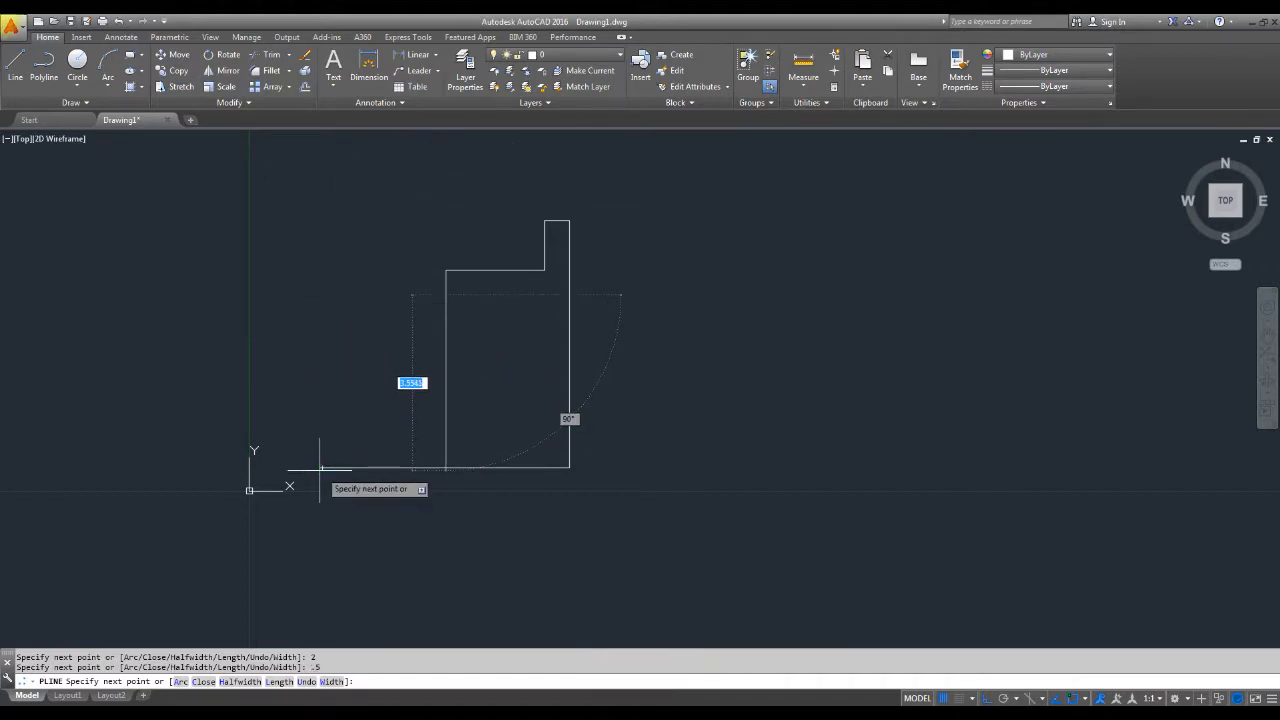
Finish the polyline with a segment about 2.66 units left, a left side down to base level and a return to the starting point.
left_click(315, 297)
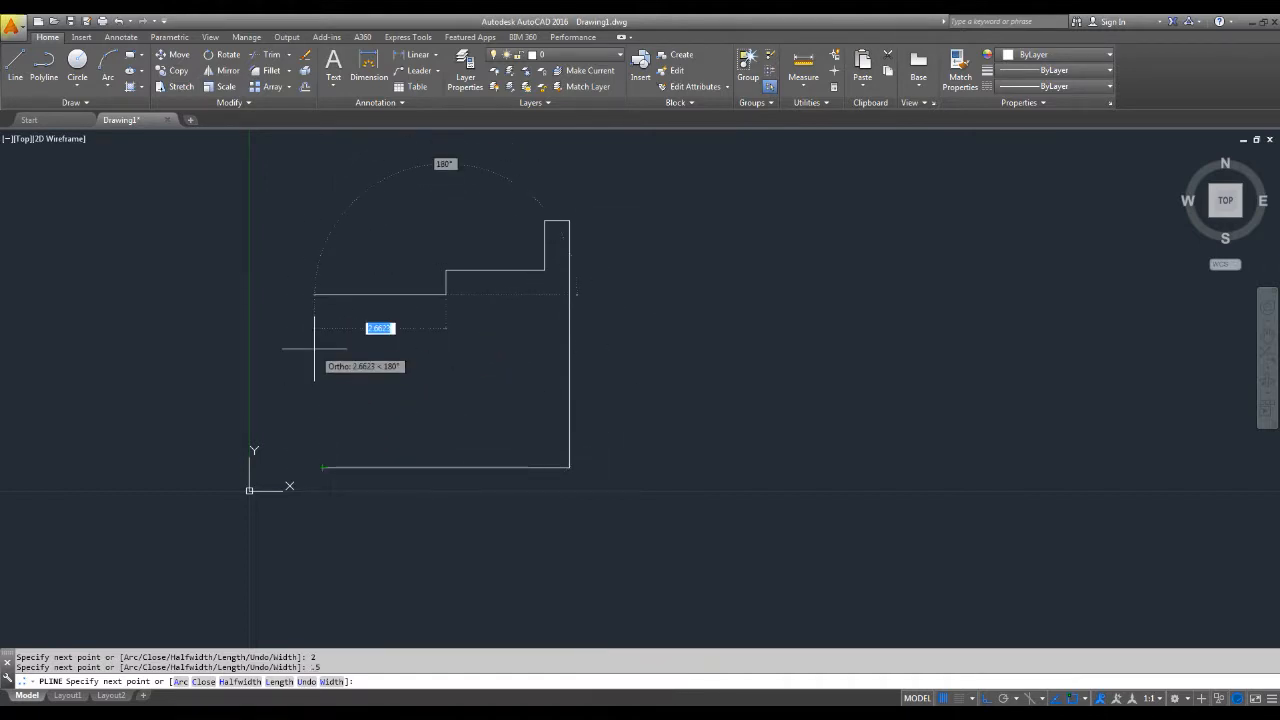
left_click(318, 467)
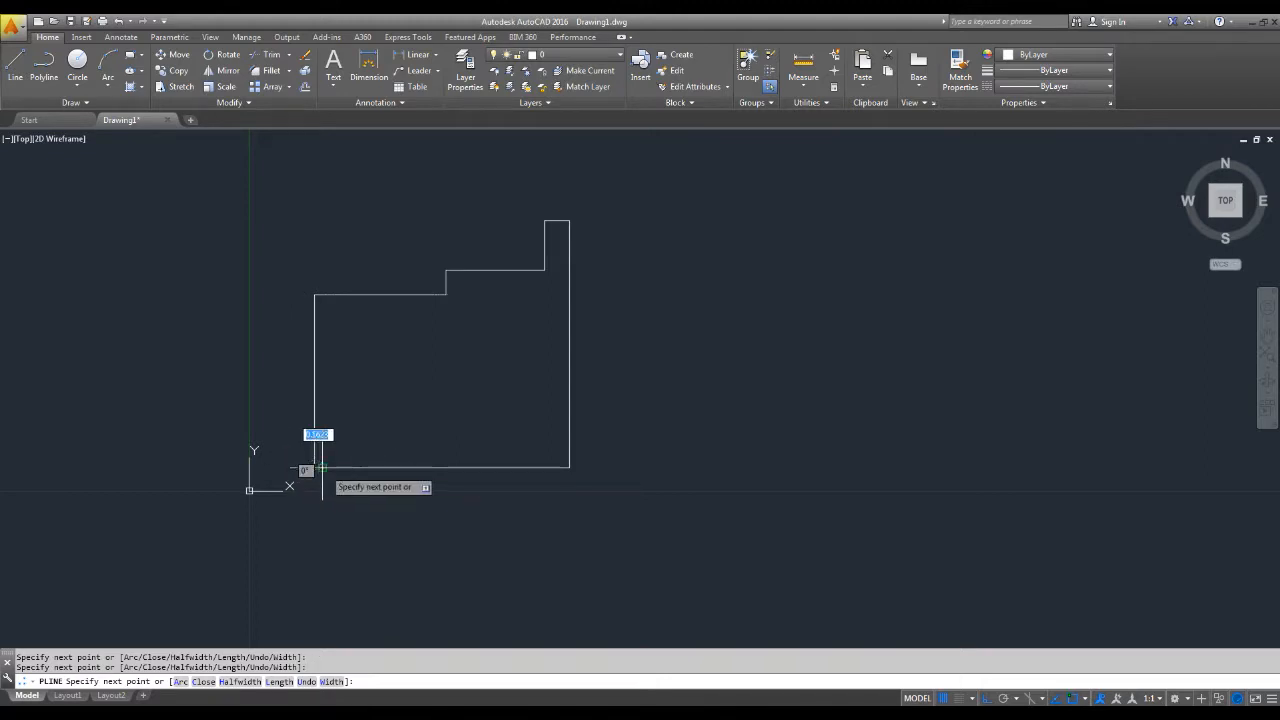
key("Escape")
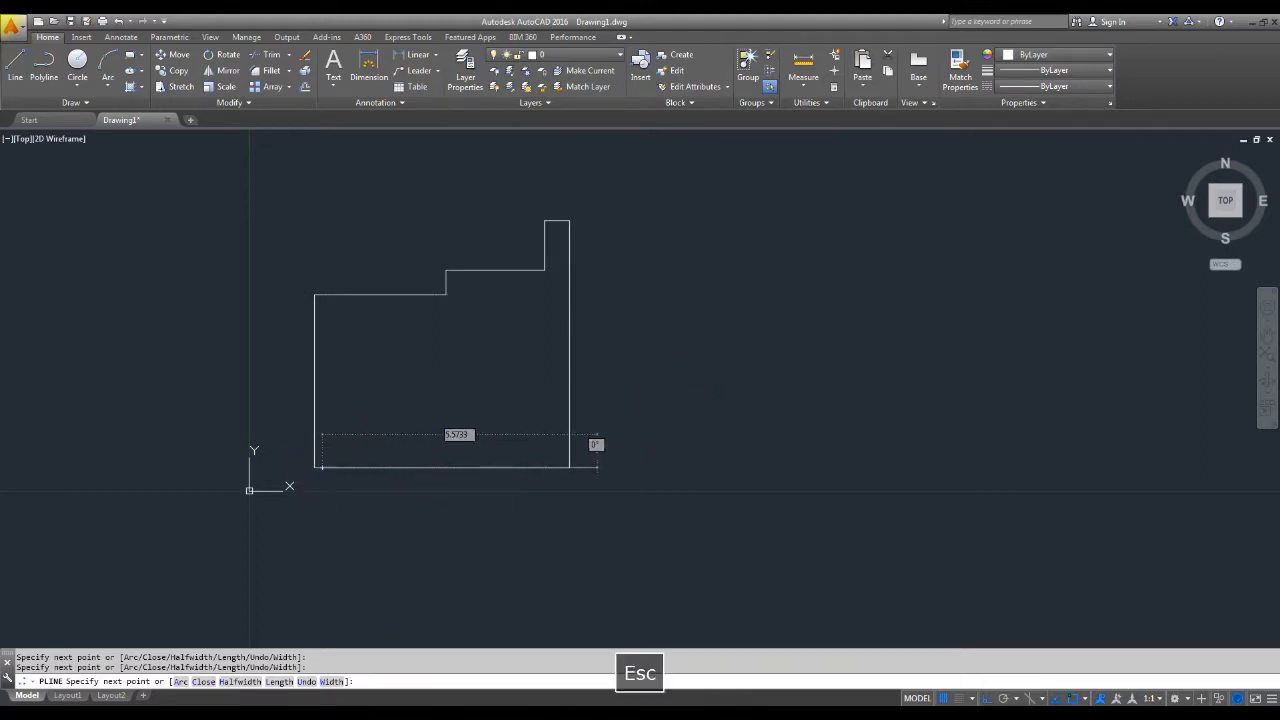
Select the finished polyline outline and erase it.
scroll(700, 397, "up", 2)
middle_click_drag(762, 419, 802, 427)
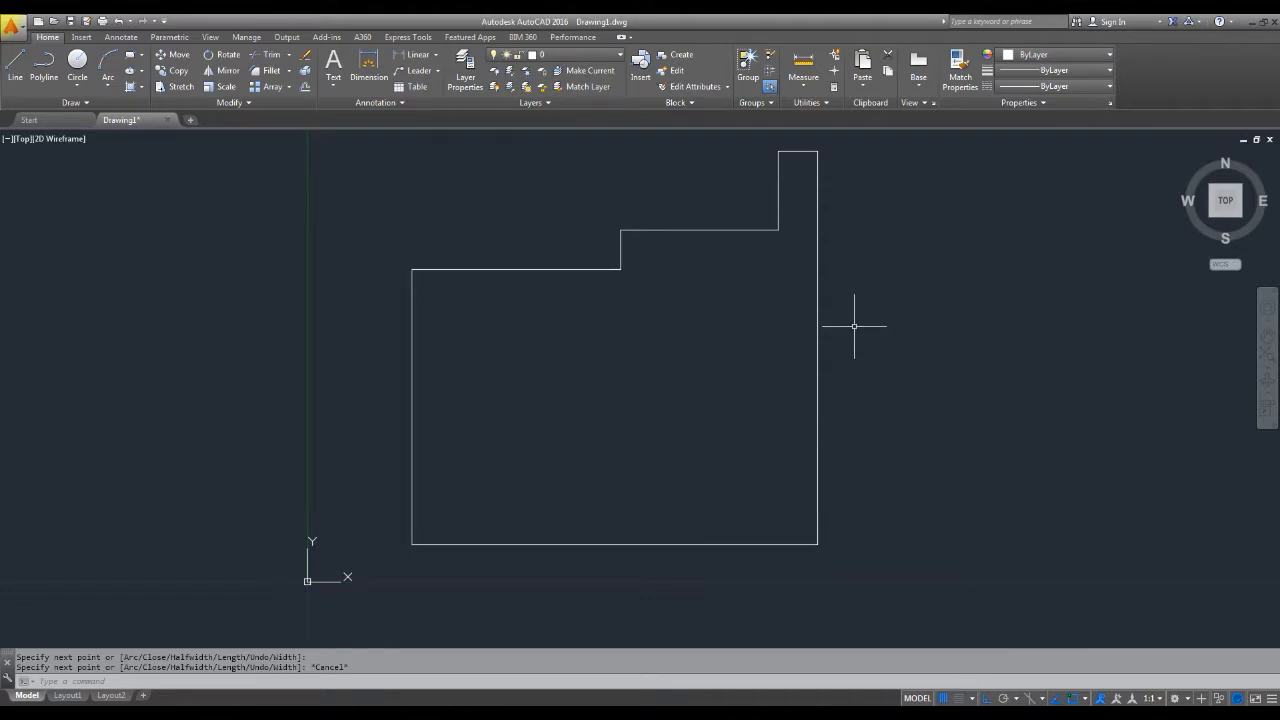
left_click(824, 316)
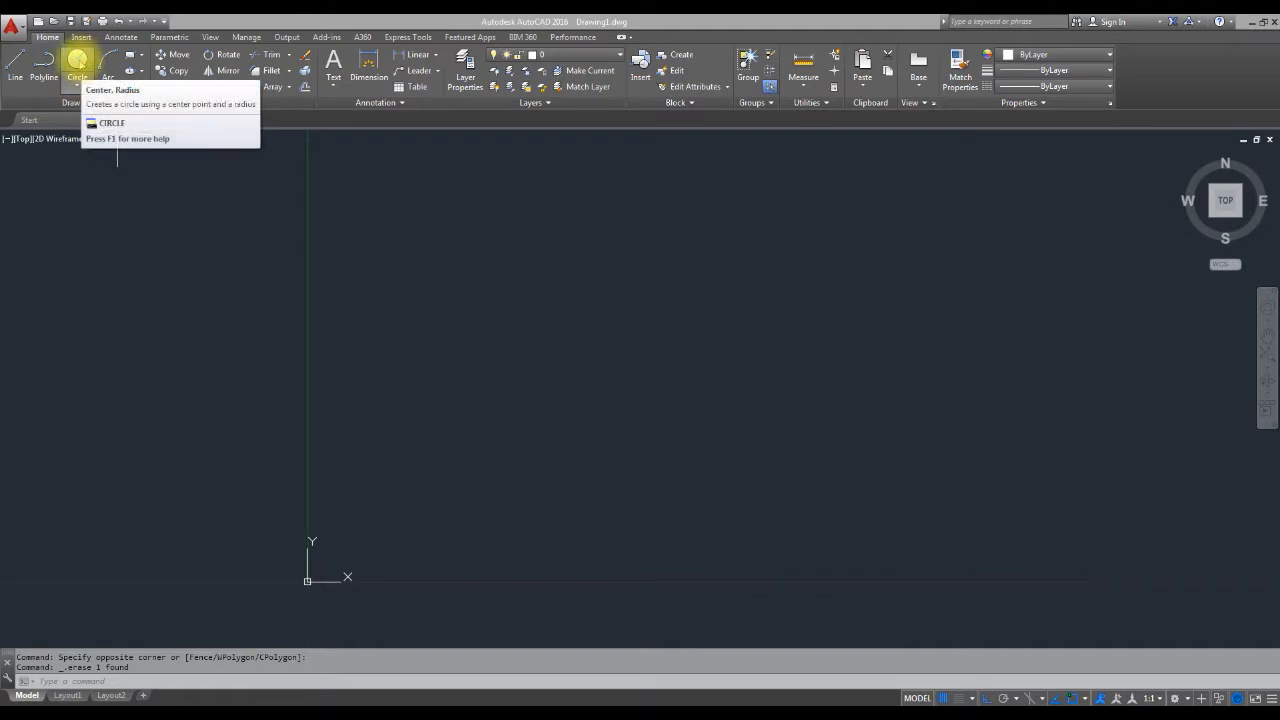
Draw a center-radius circle of radius 2 above and to the right of the origin.
left_click(77, 62)
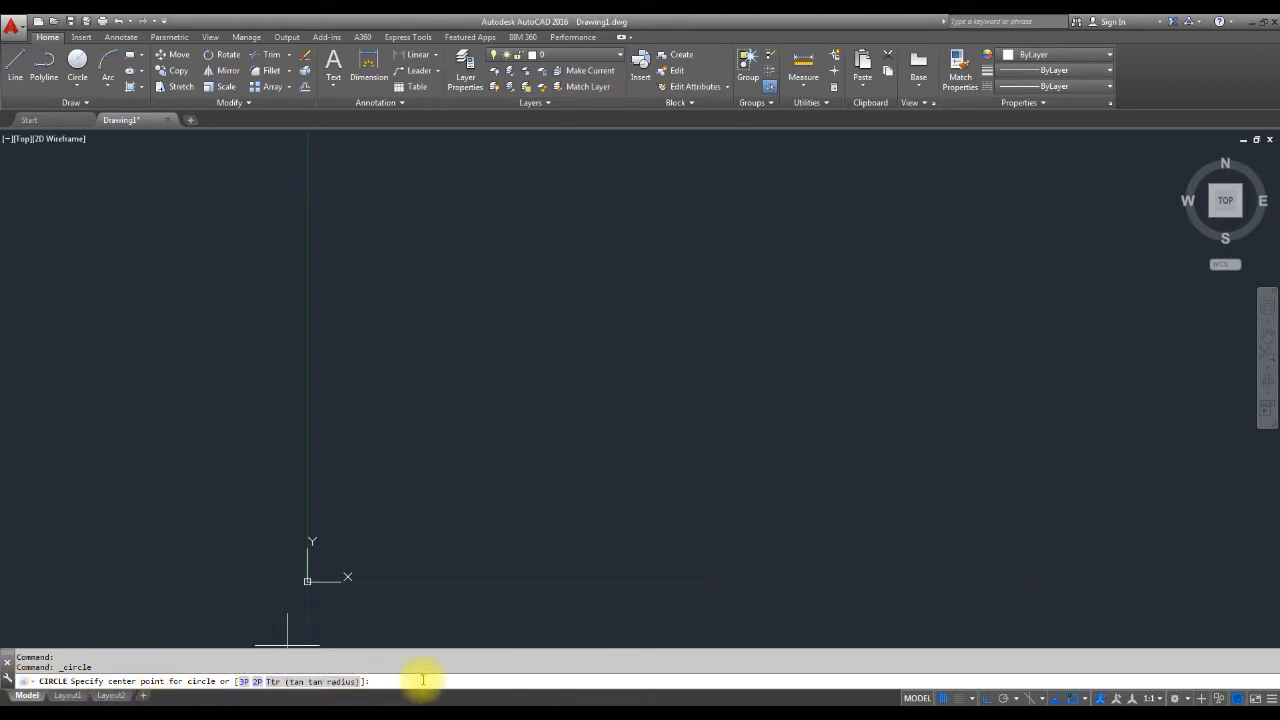
left_click(463, 475)
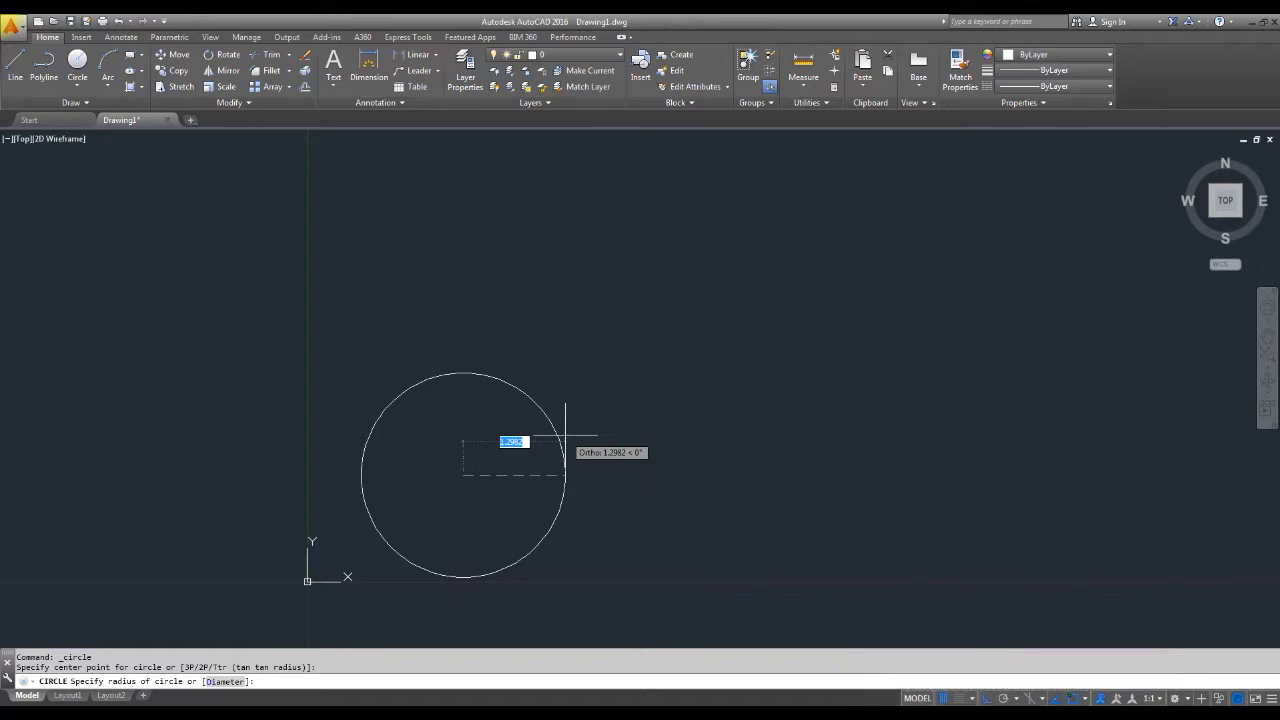
type("2")
key("Return")
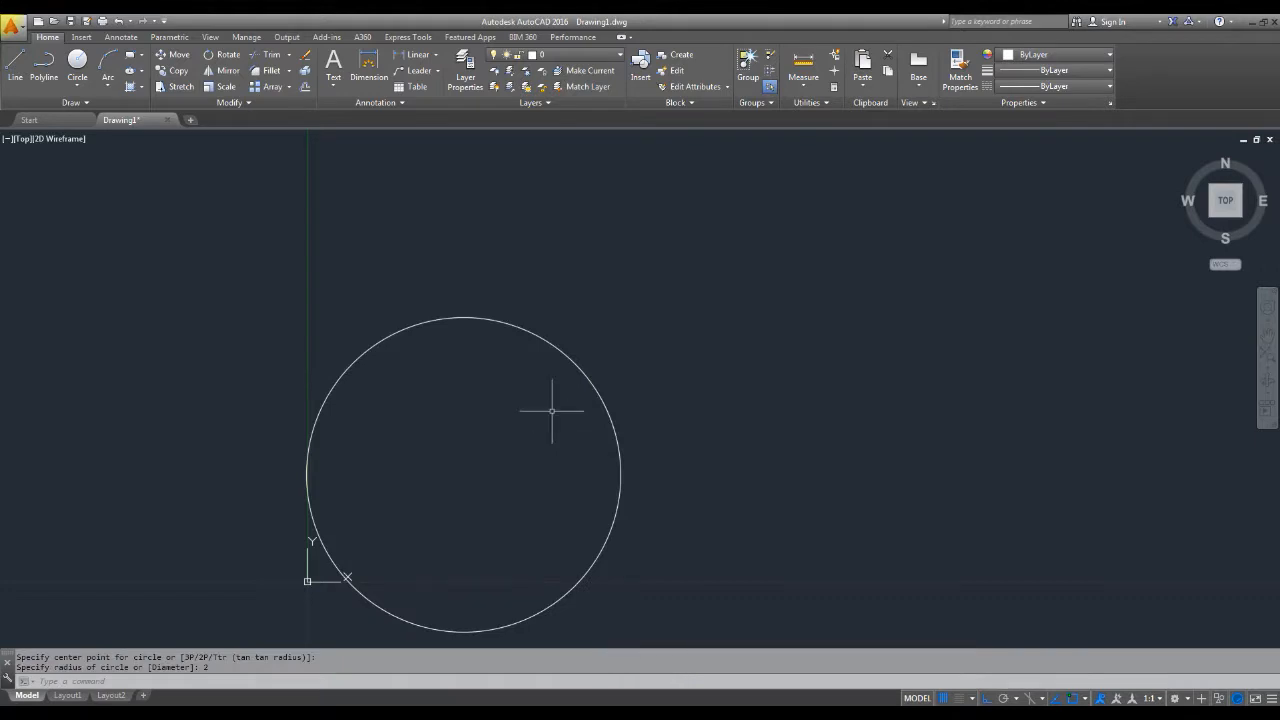
Measure the distance from the circle's center to its left quadrant.
middle_click_drag(643, 456, 595, 396)
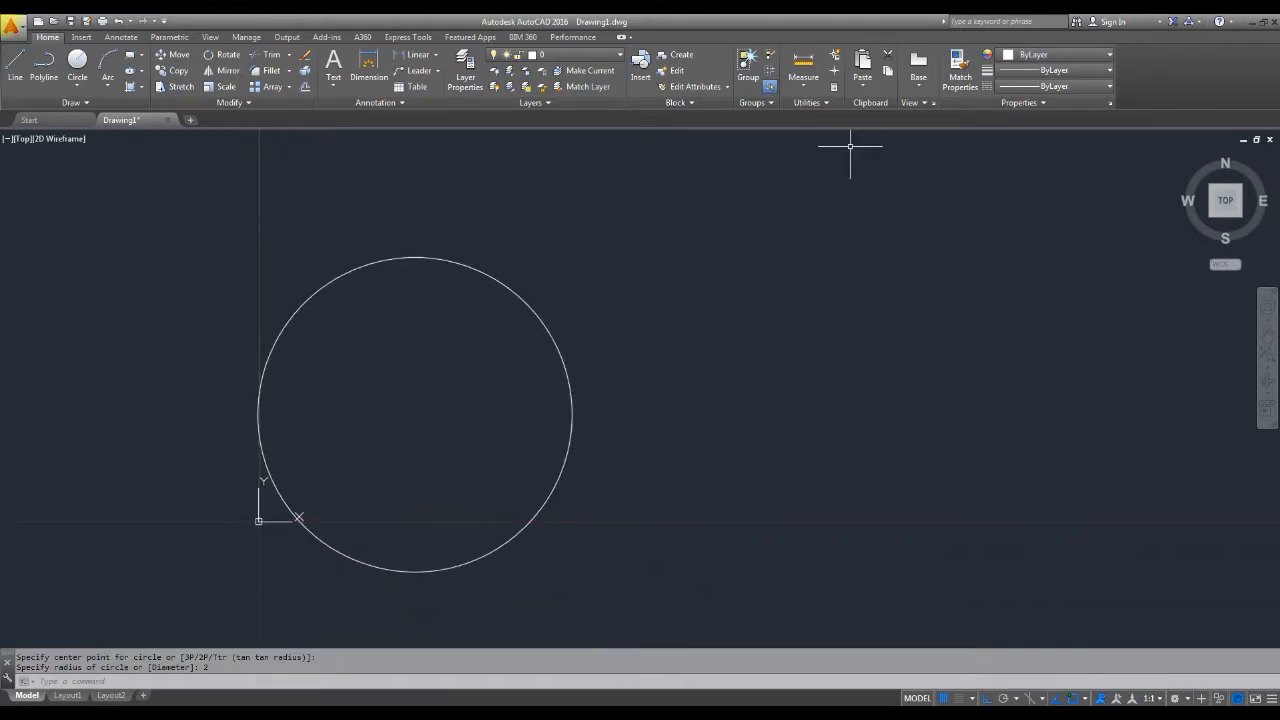
left_click(803, 64)
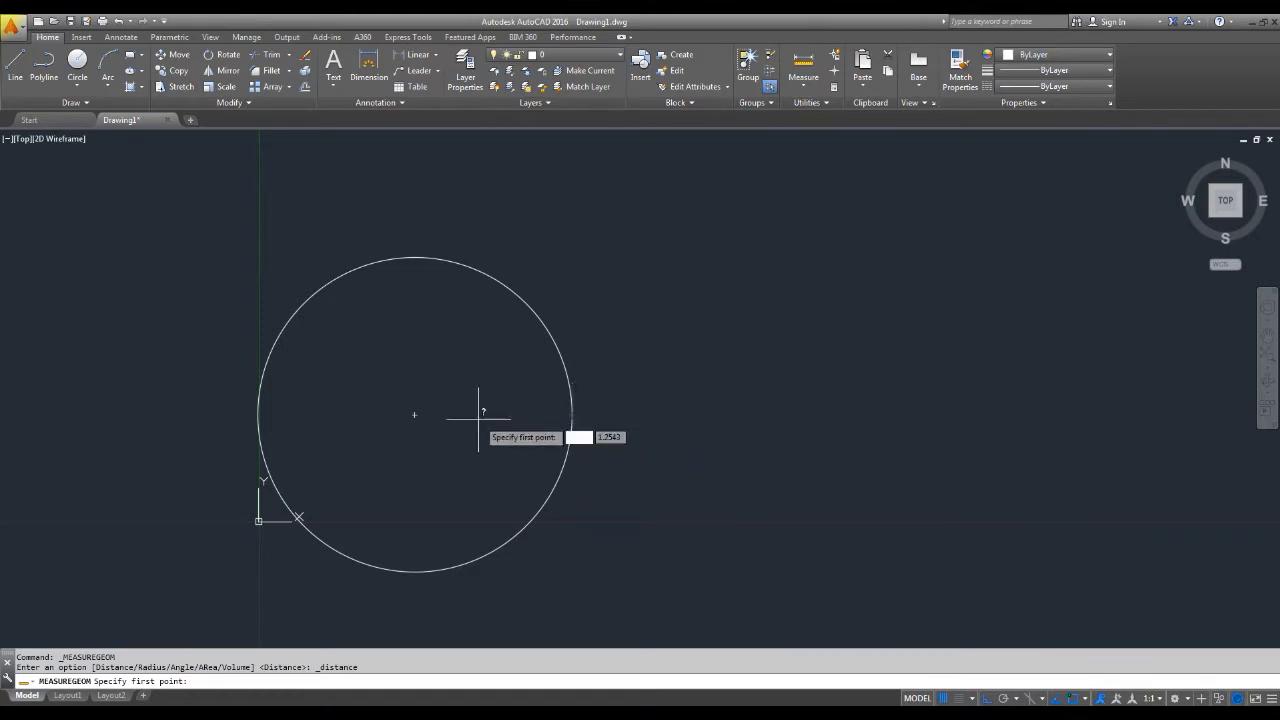
left_click(414, 414)
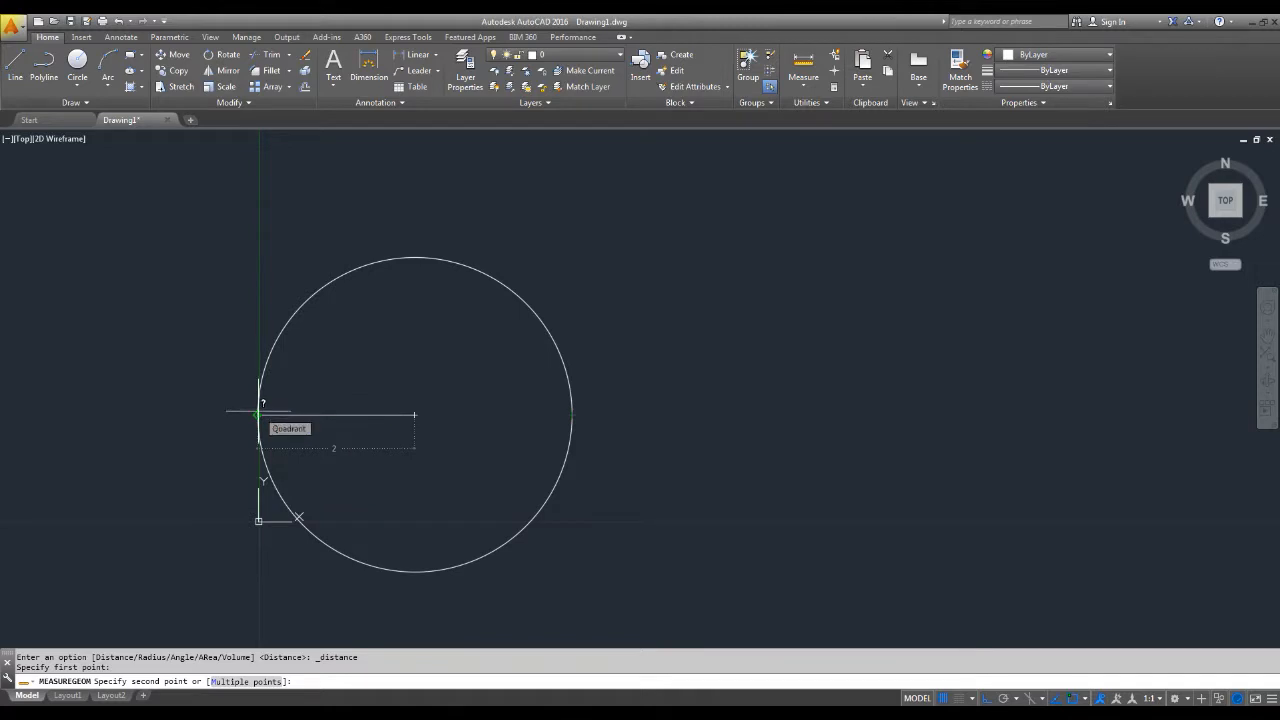
key("Escape")
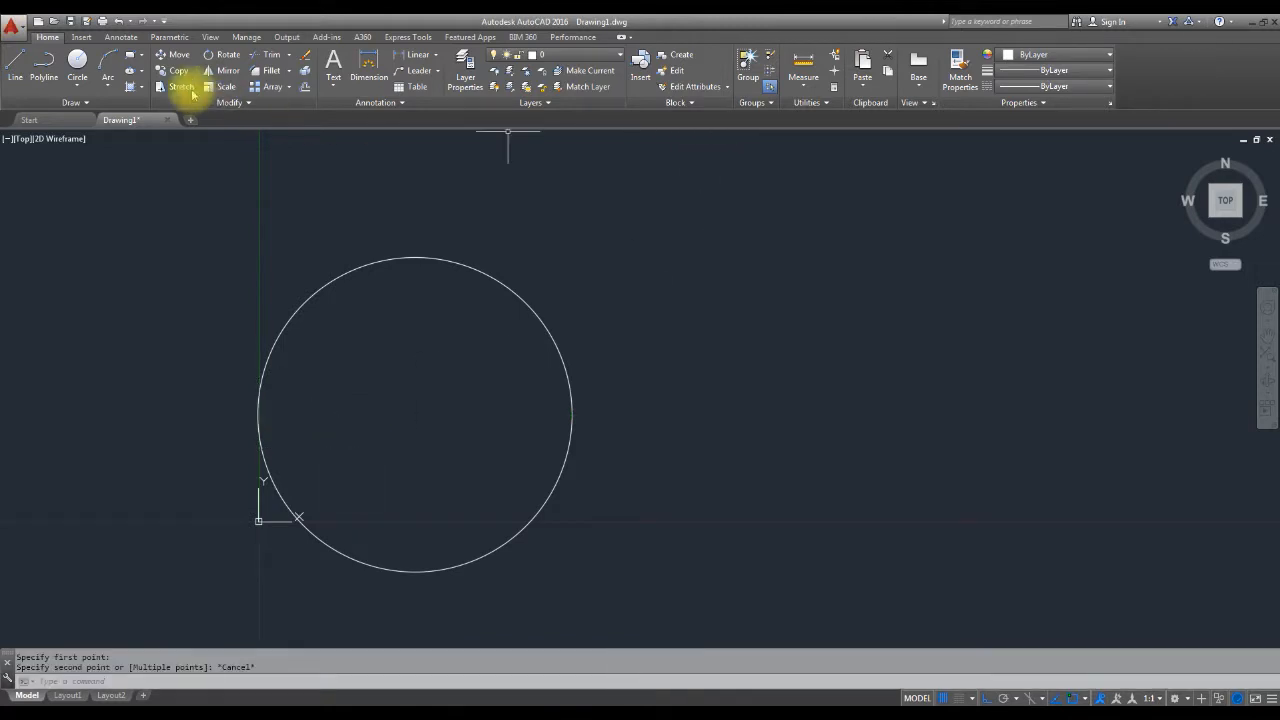
Draw a circle of diameter 5 to the right of the first one, and select both circles to view their properties.
left_click(78, 62)
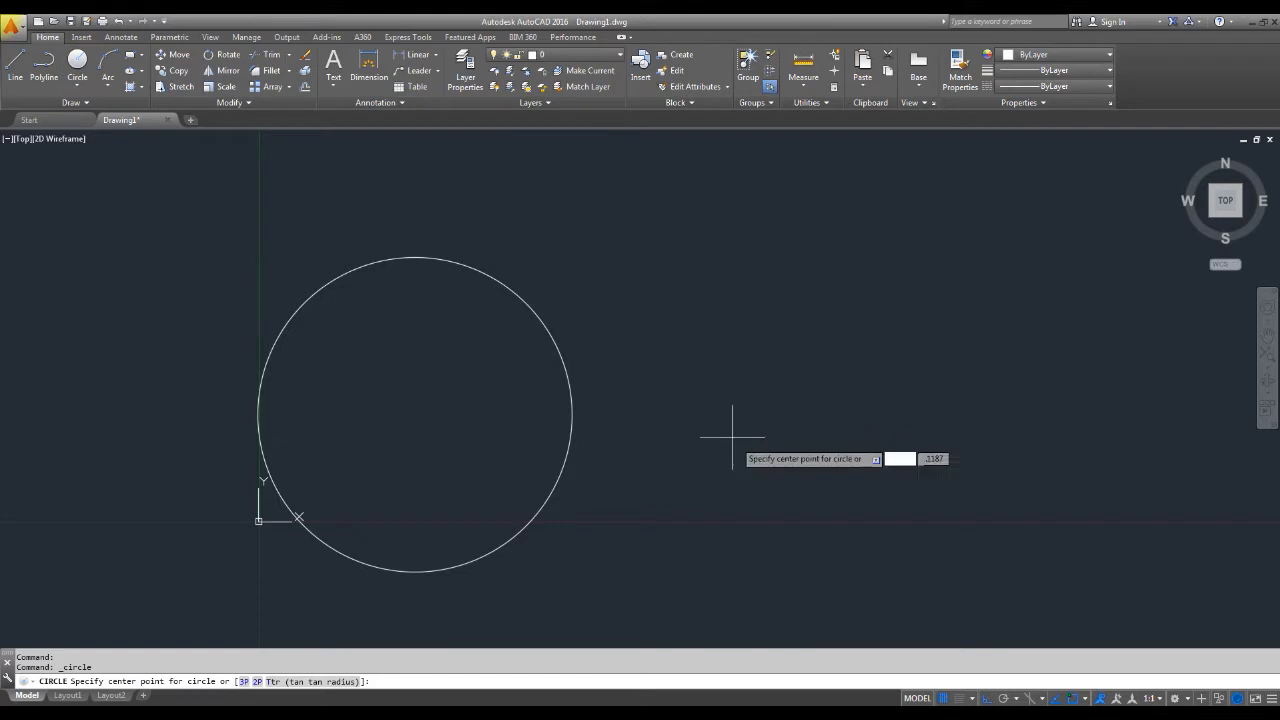
left_click(868, 407)
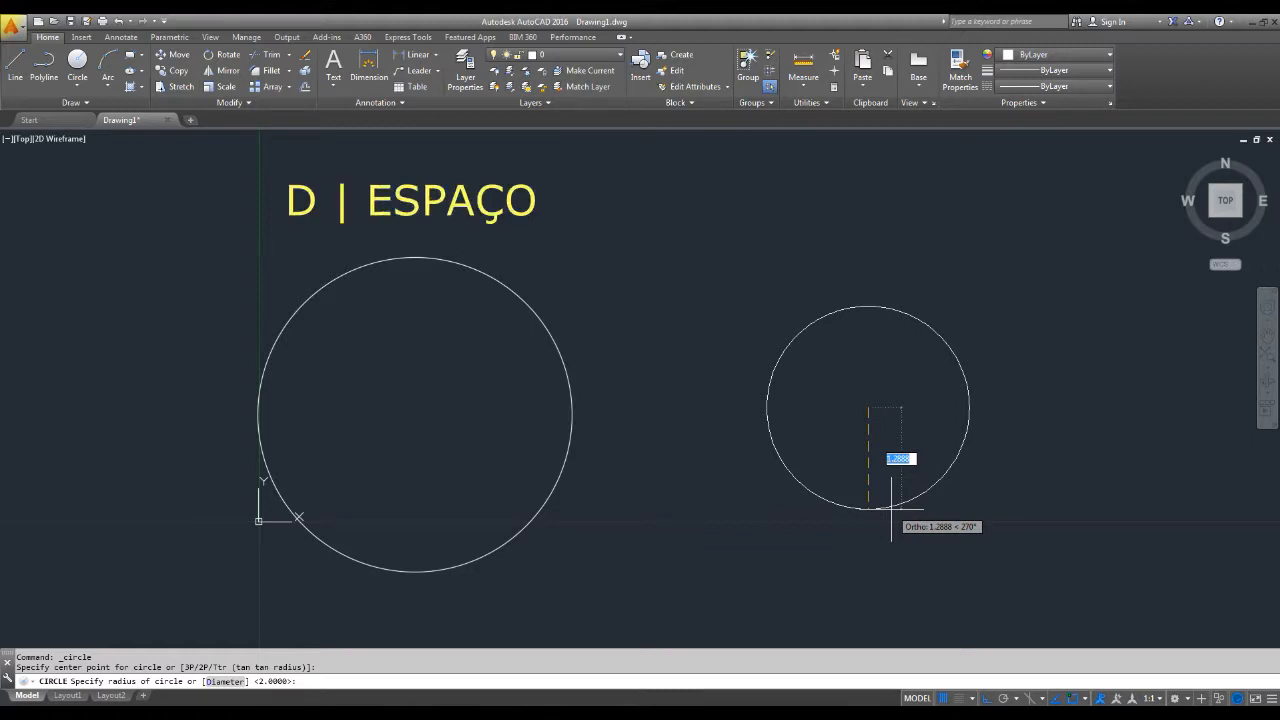
type("D")
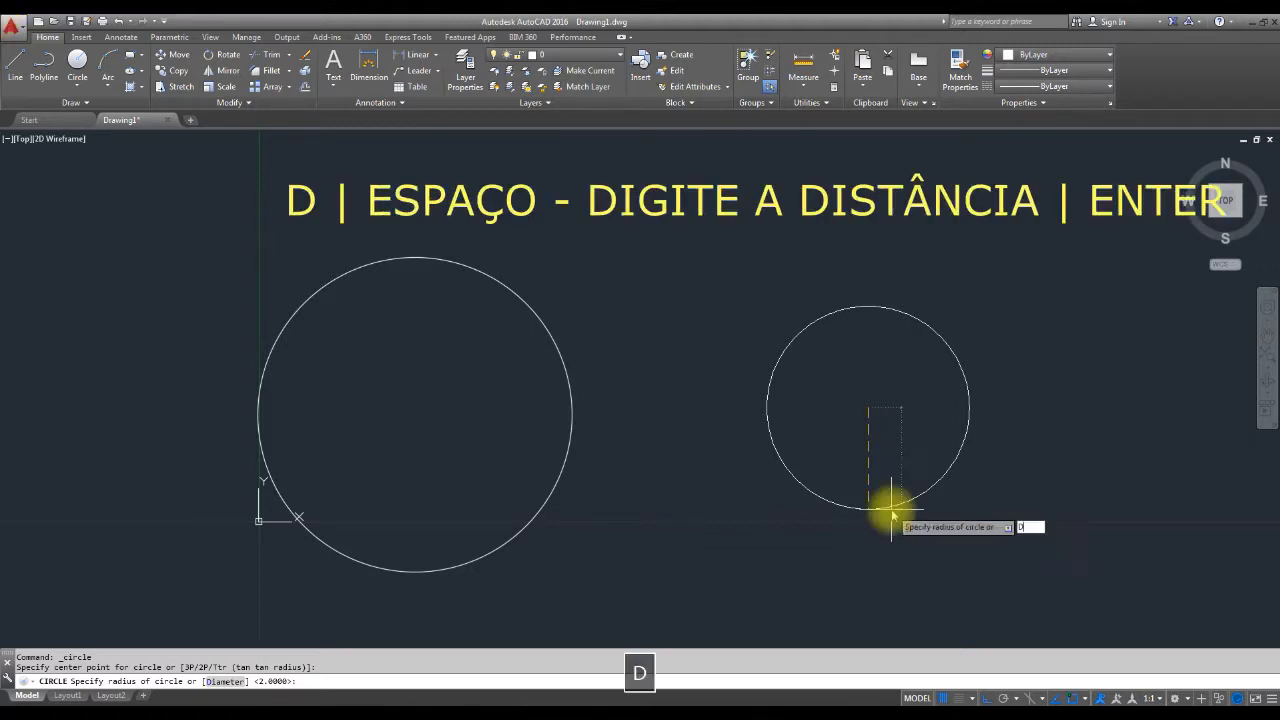
key("space")
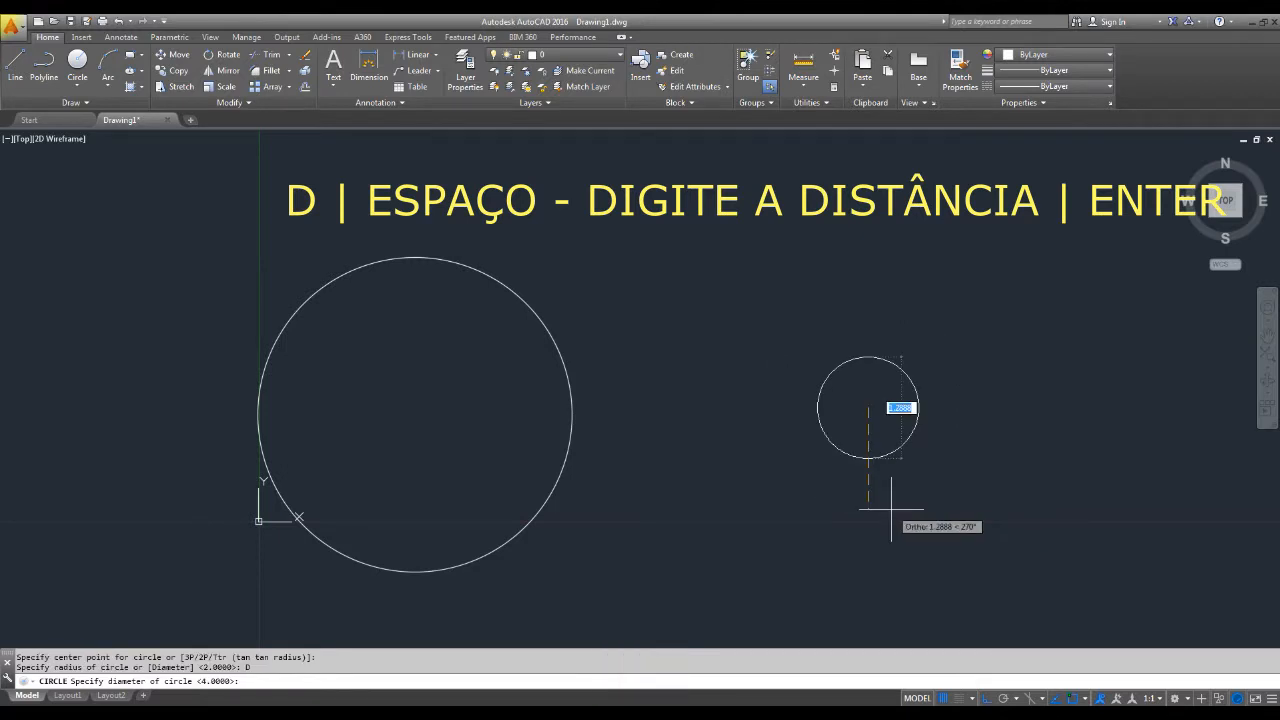
type("5")
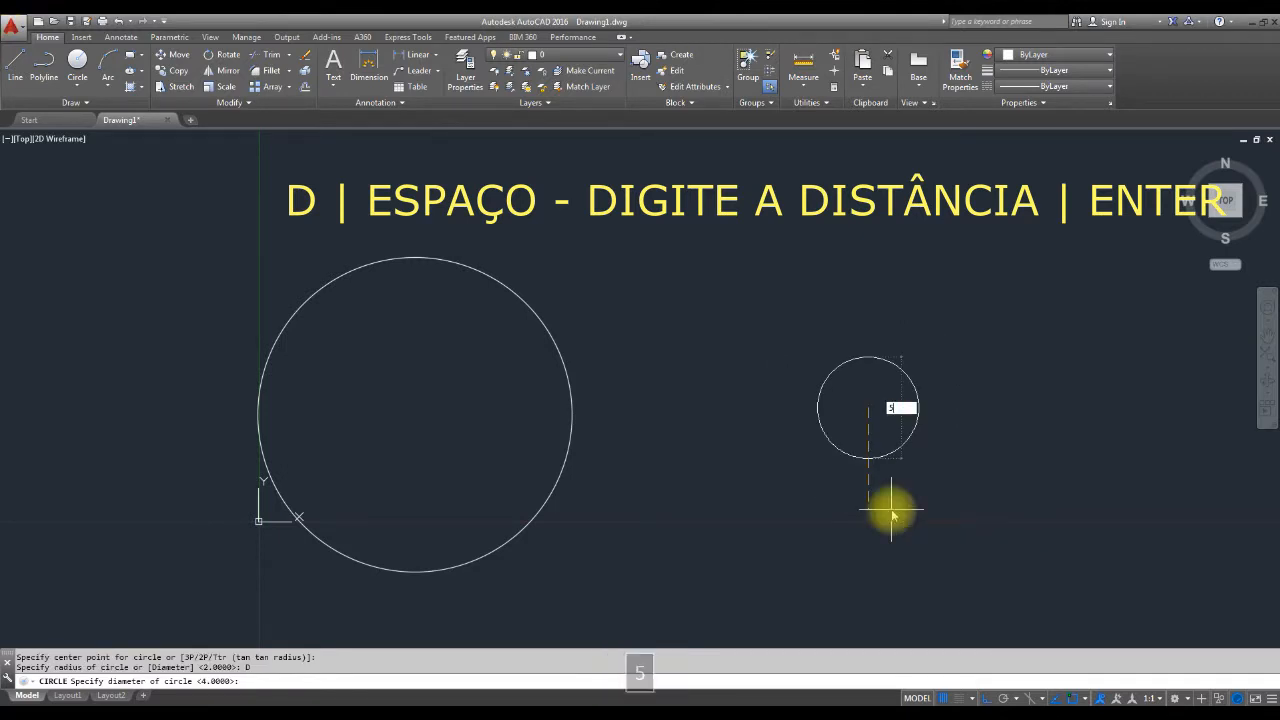
key("Return")
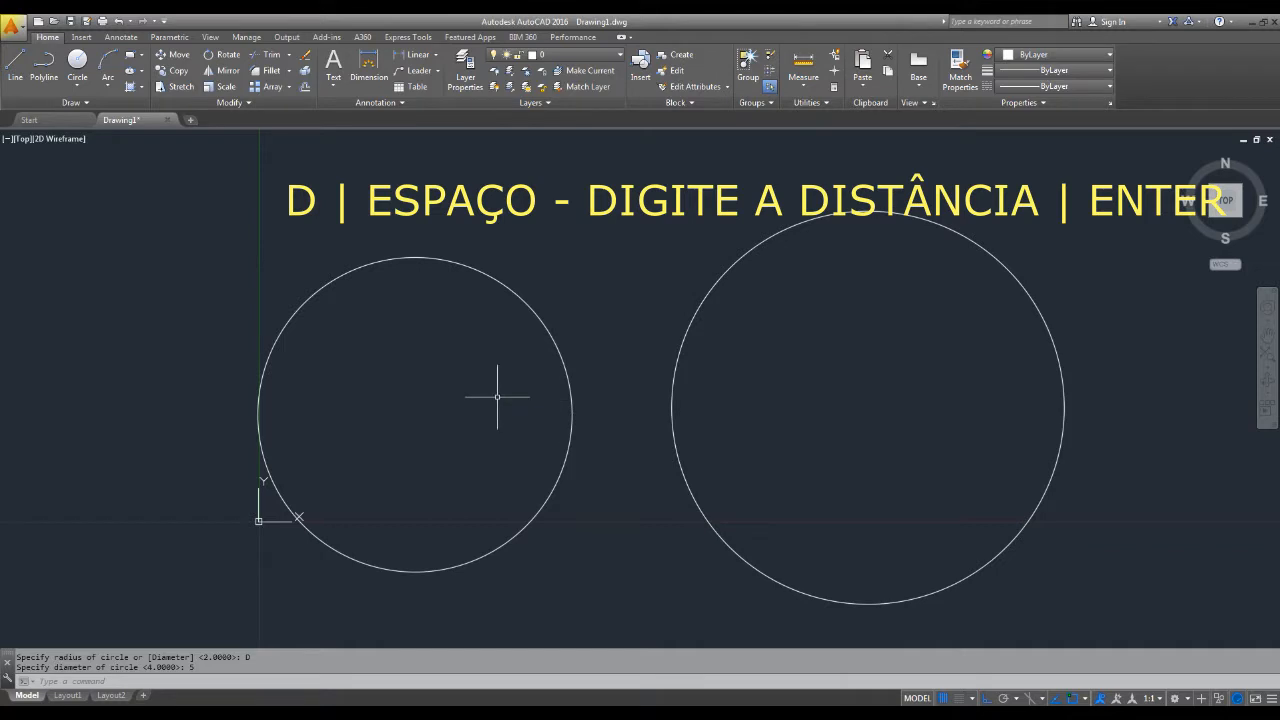
left_click(518, 298)
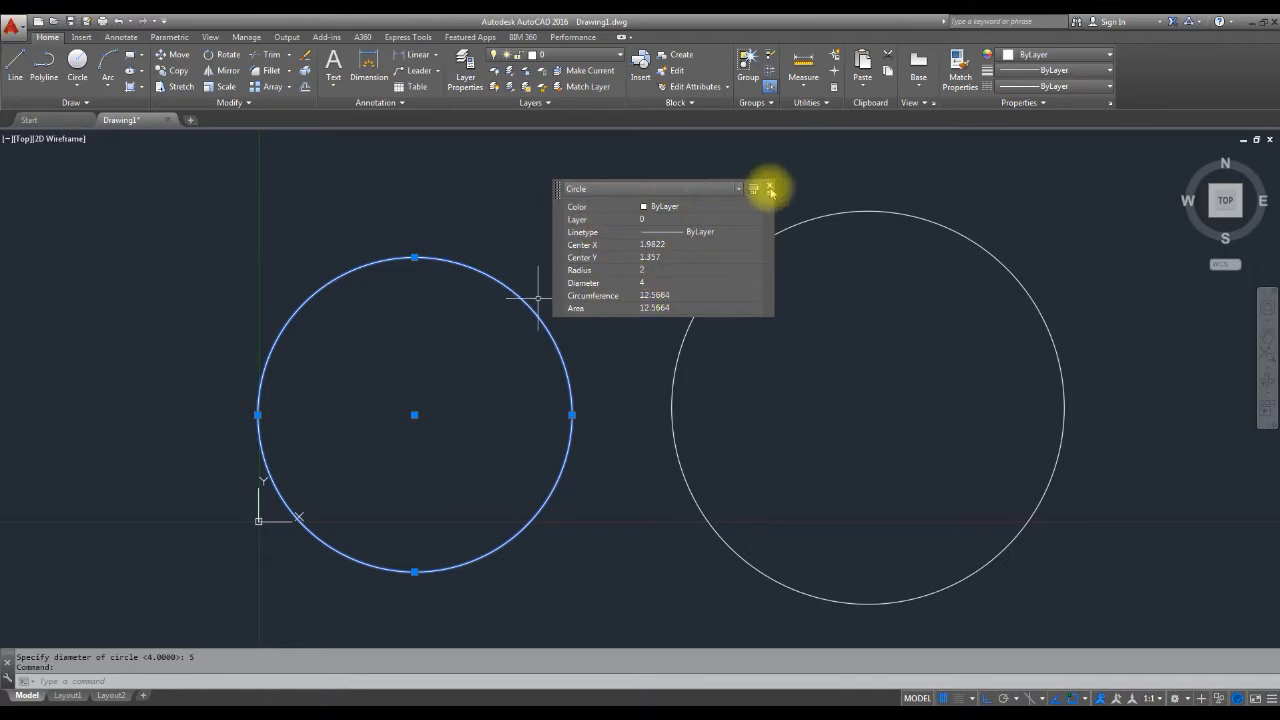
left_click(873, 212)
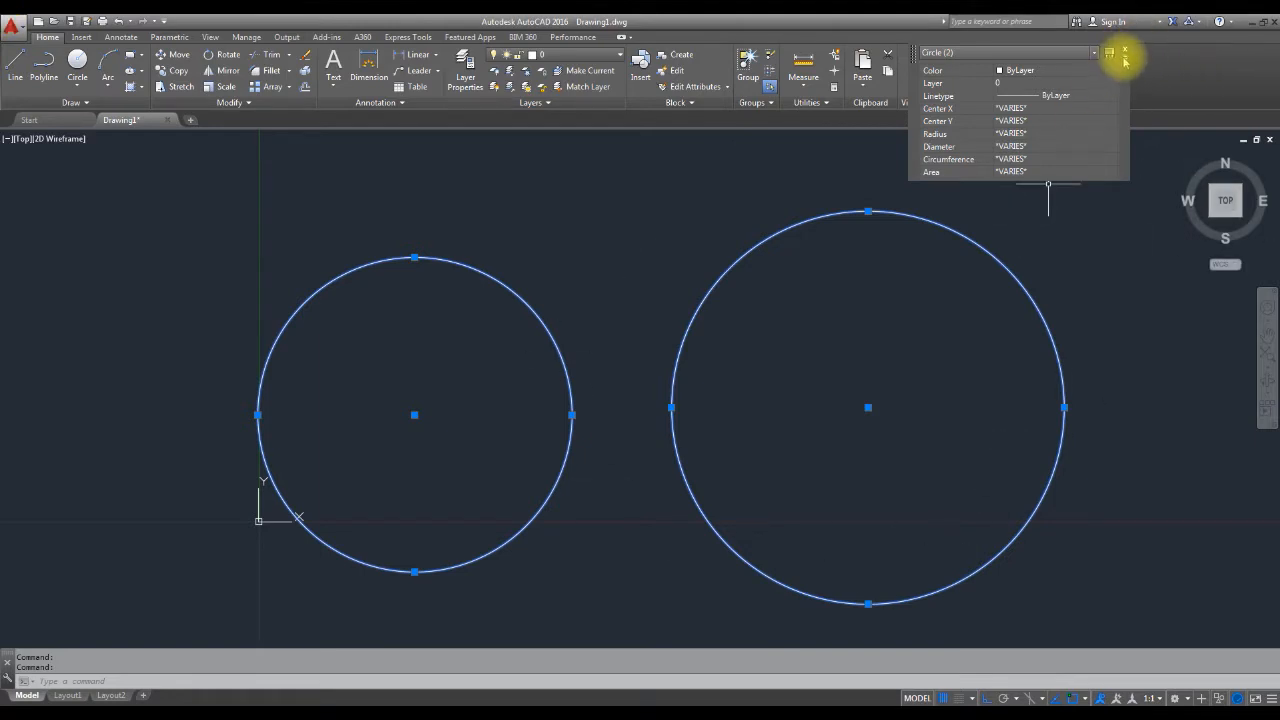
Draw a third circle of radius 1.5 to the right of the diameter-5 circle.
mouse_move(1067, 323)
middle_mouse_down()
mouse_move(863, 300)
mouse_move(849, 283)
middle_mouse_up()
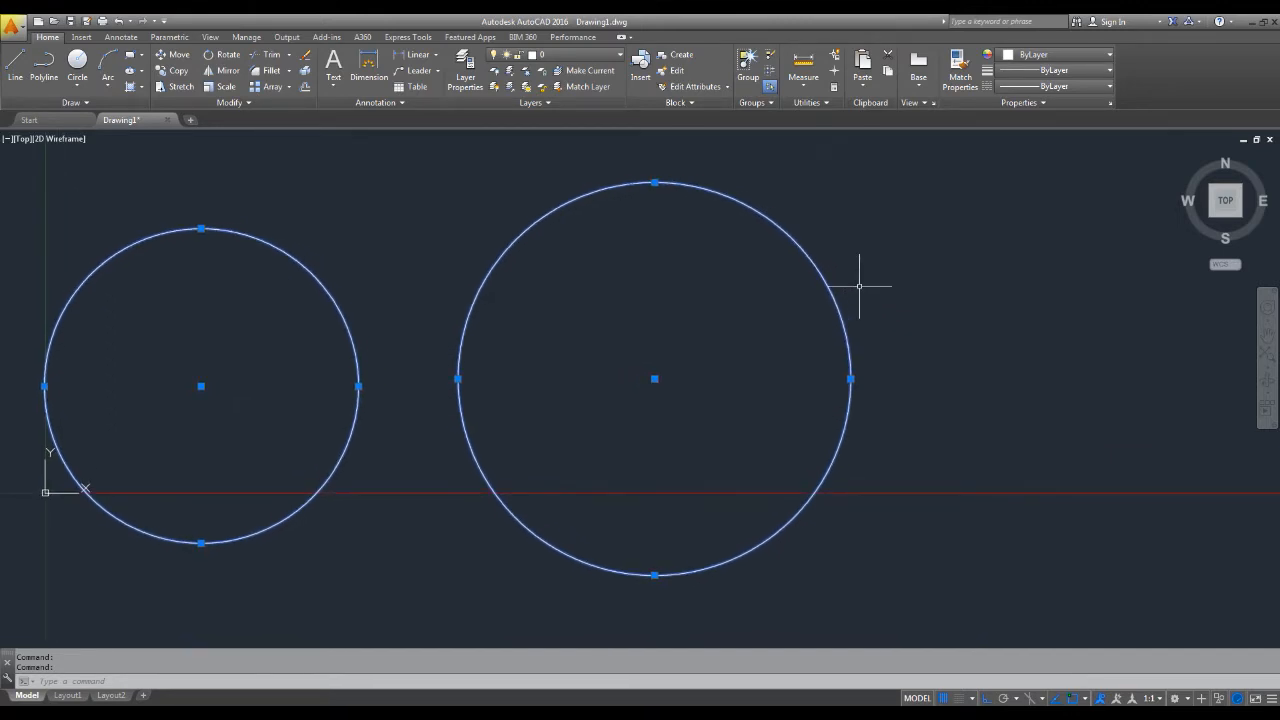
mouse_move(854, 281)
middle_mouse_down()
mouse_move(719, 281)
mouse_move(593, 252)
middle_mouse_up()
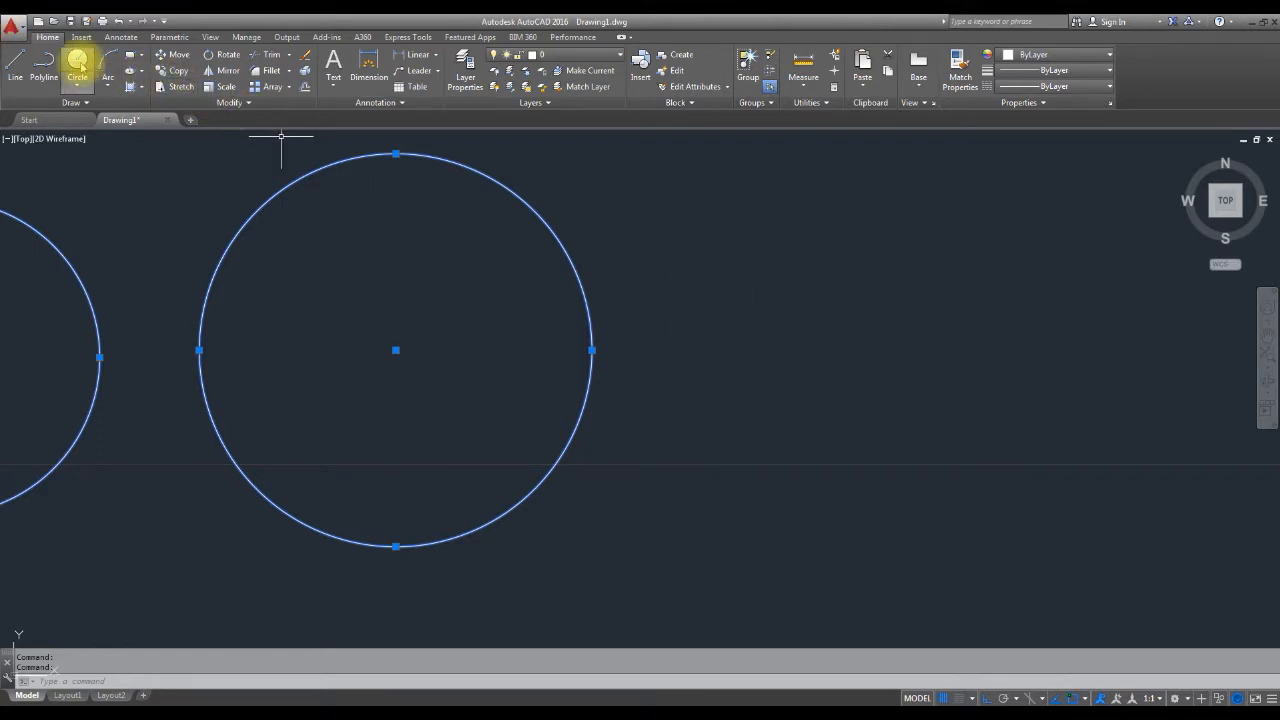
type("c")
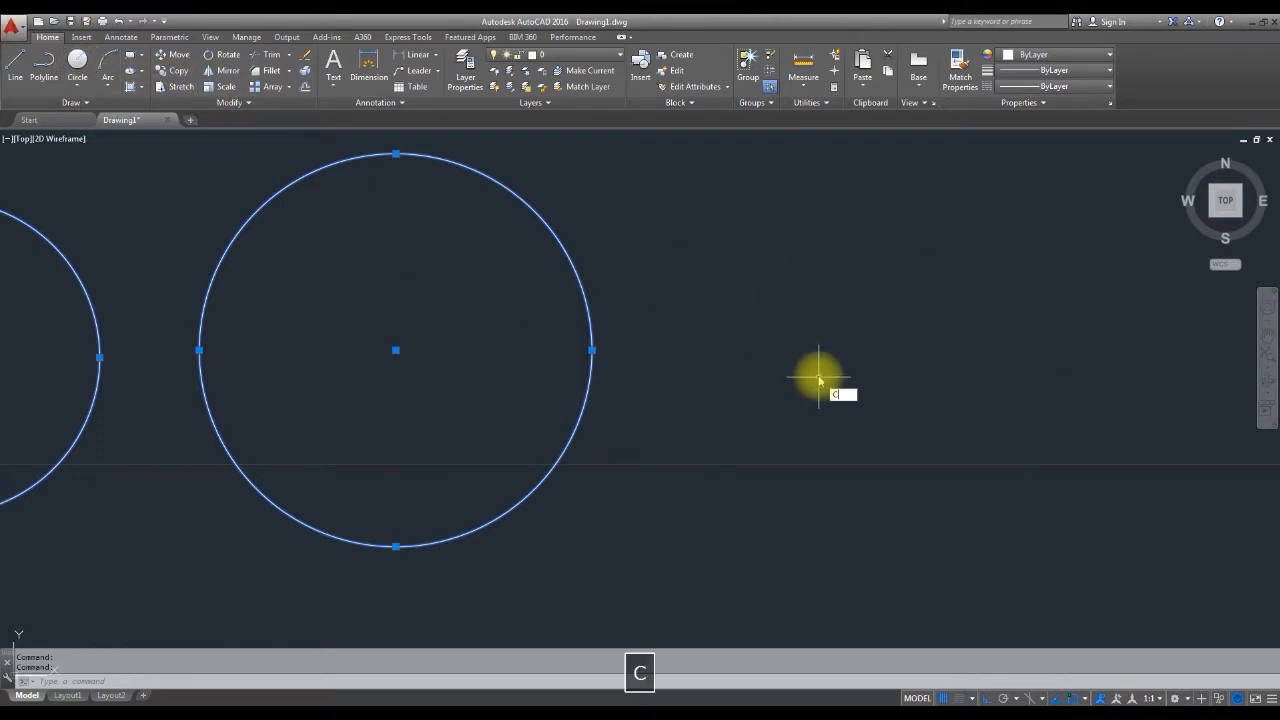
key("space")
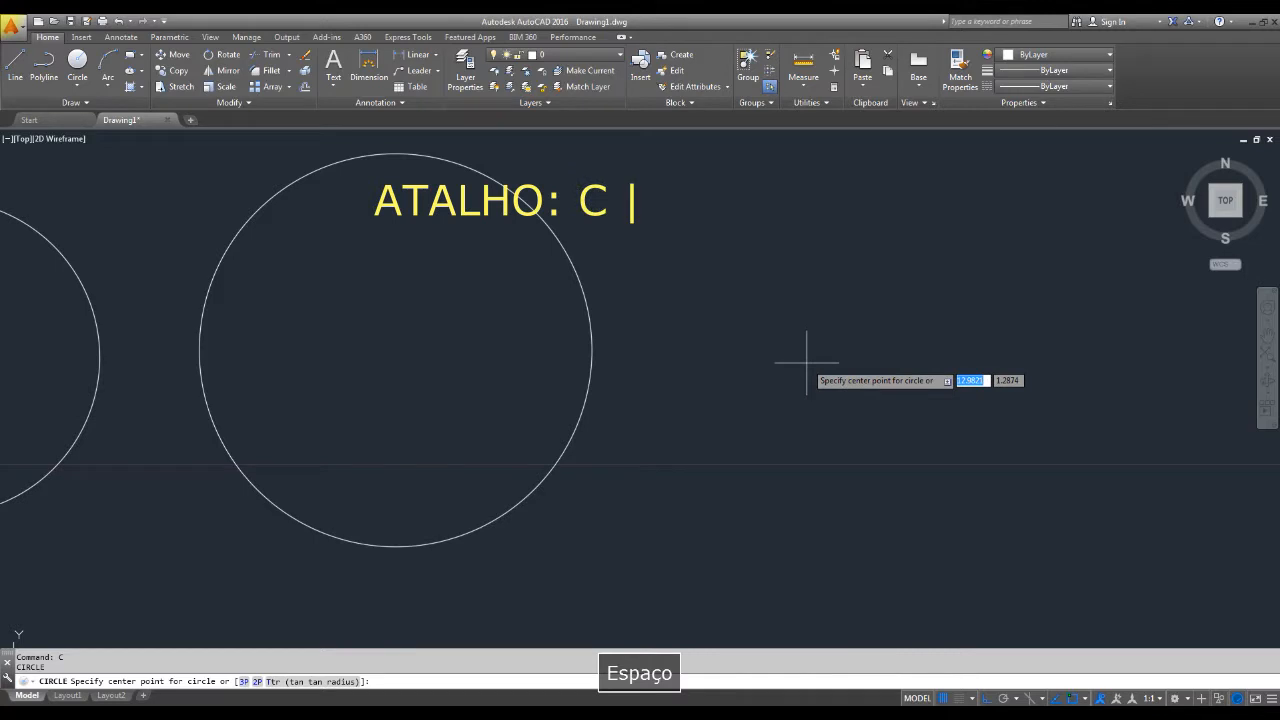
left_click(805, 360)
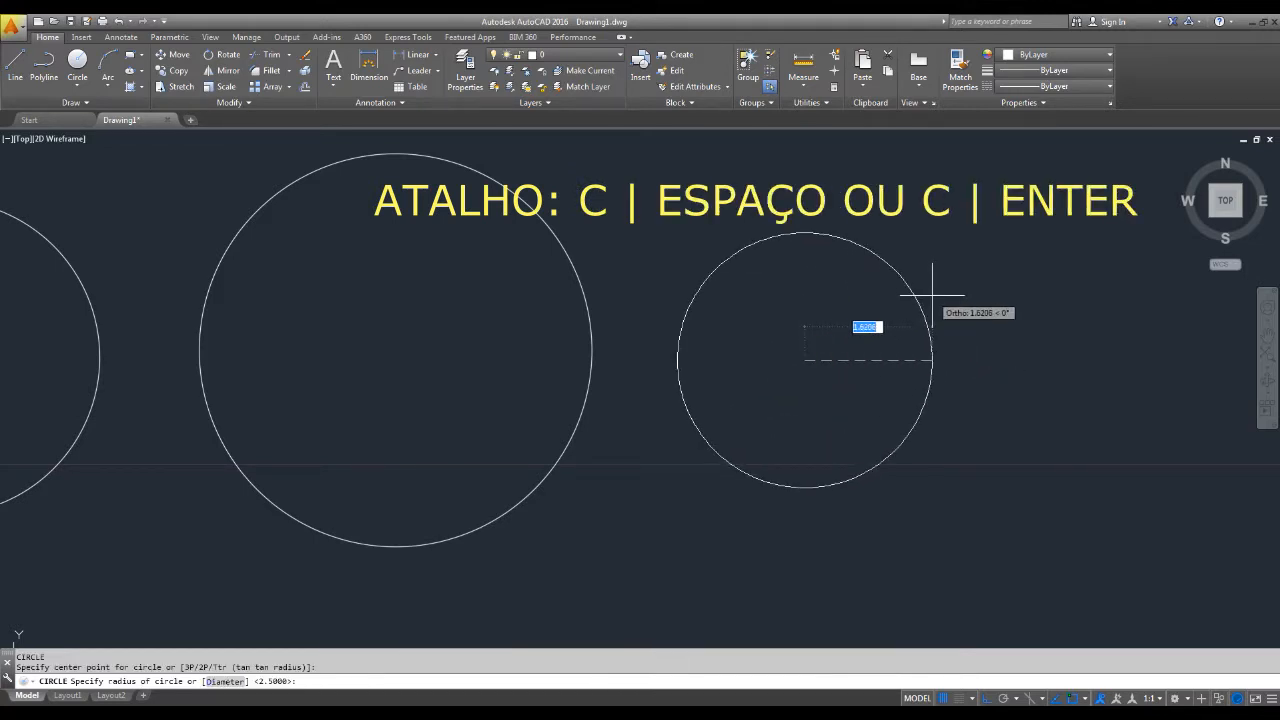
type("1.5")
key("Return")
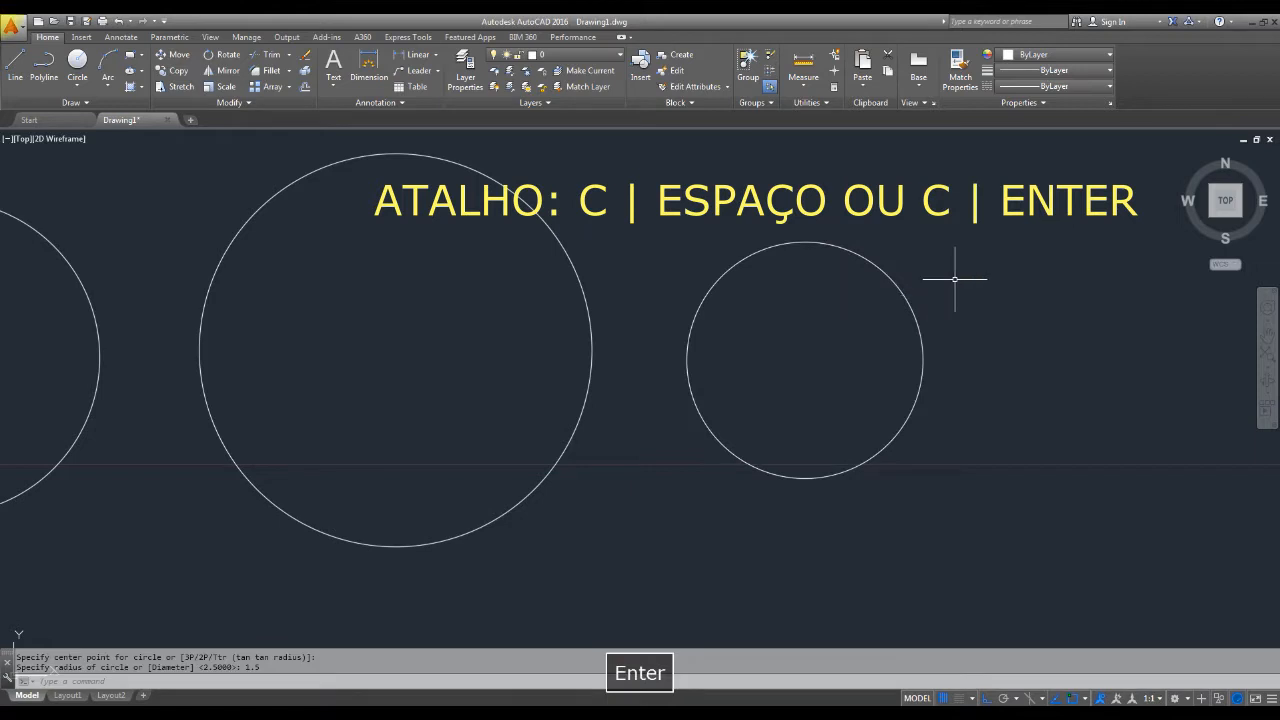
key("Escape")
Draw a fourth circle to the right of the radius-1.5 circle, using the Diameter option with a value of 2.2.
middle_click_drag(949, 294, 777, 271)
type("c")
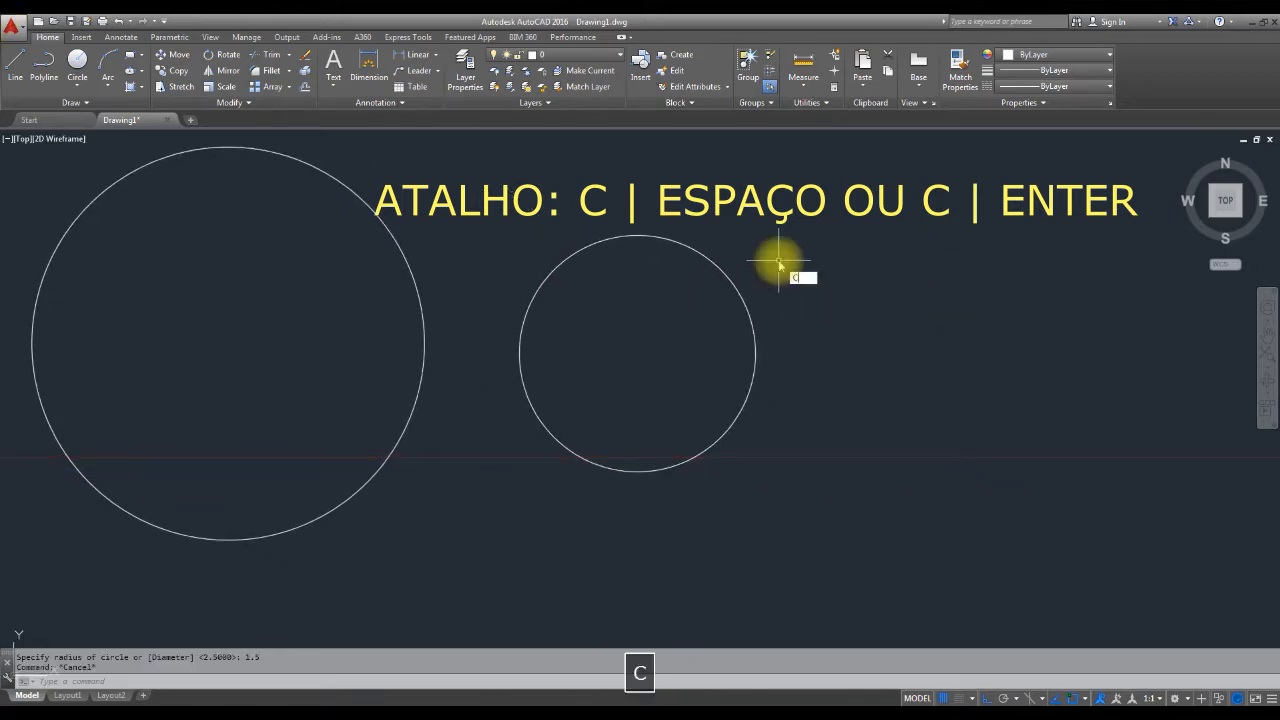
key("Return")
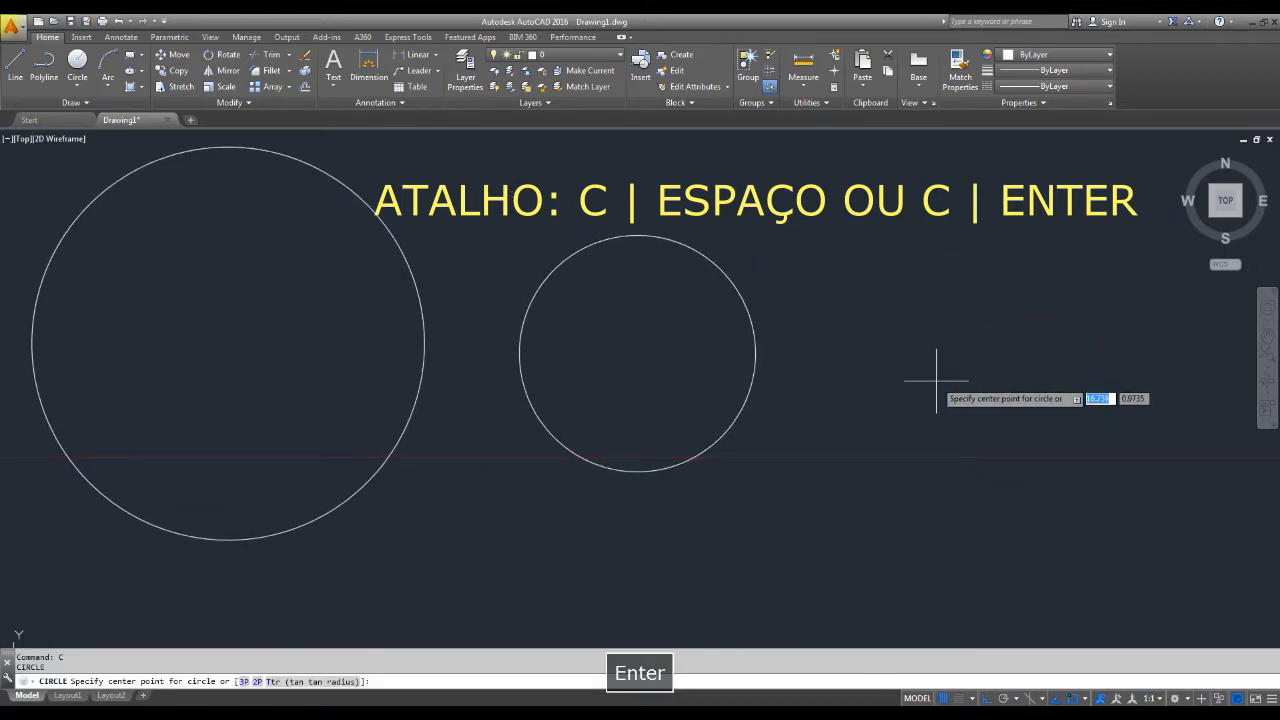
left_click(936, 378)
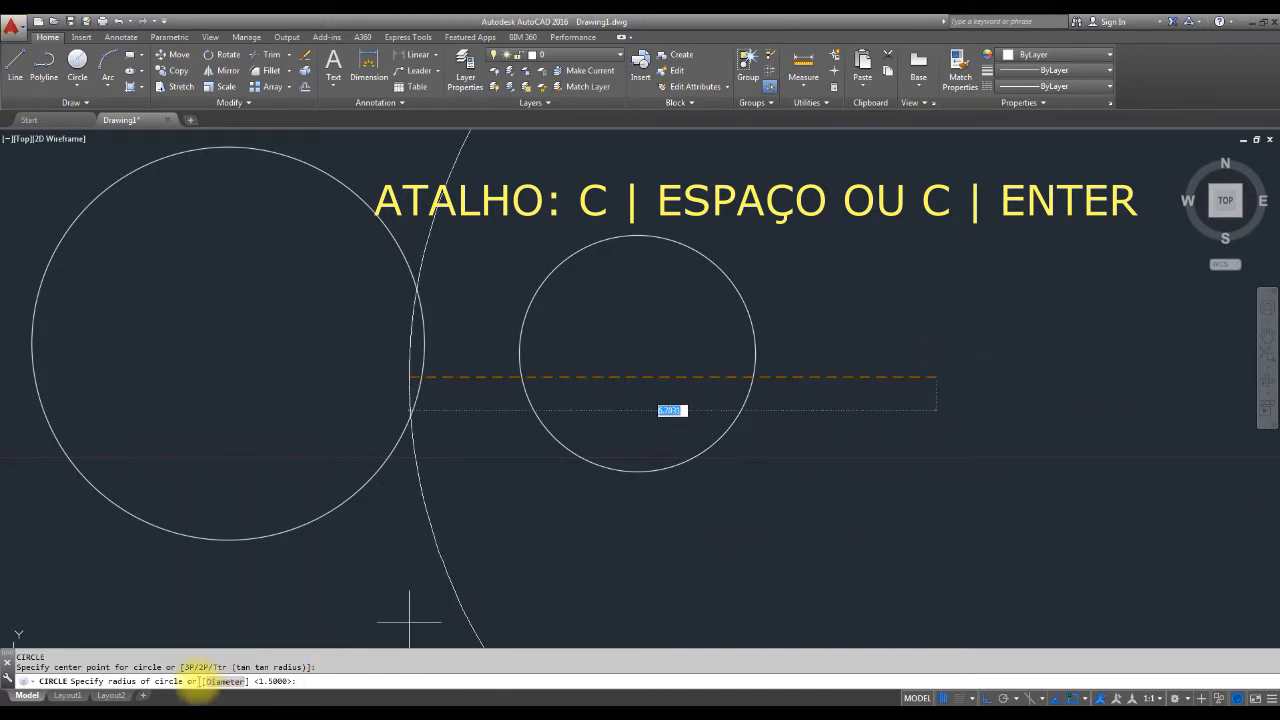
left_click(217, 682)
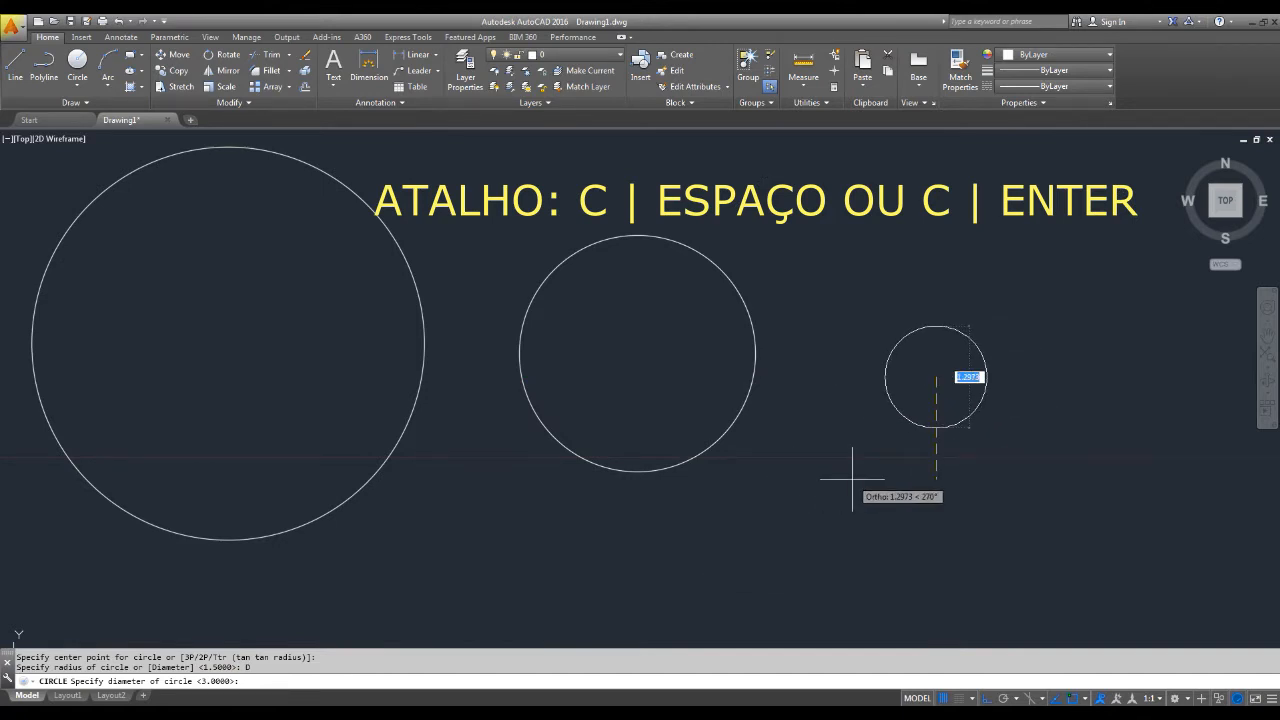
type("2.2")
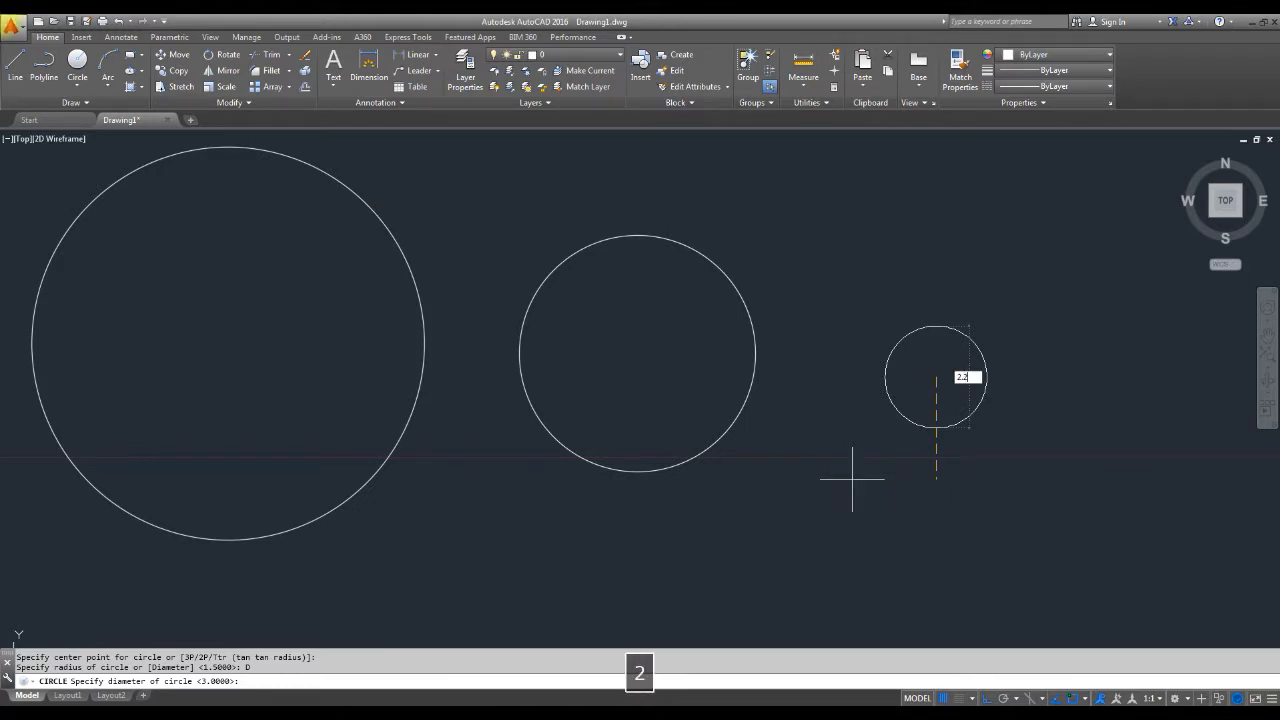
key("Return")
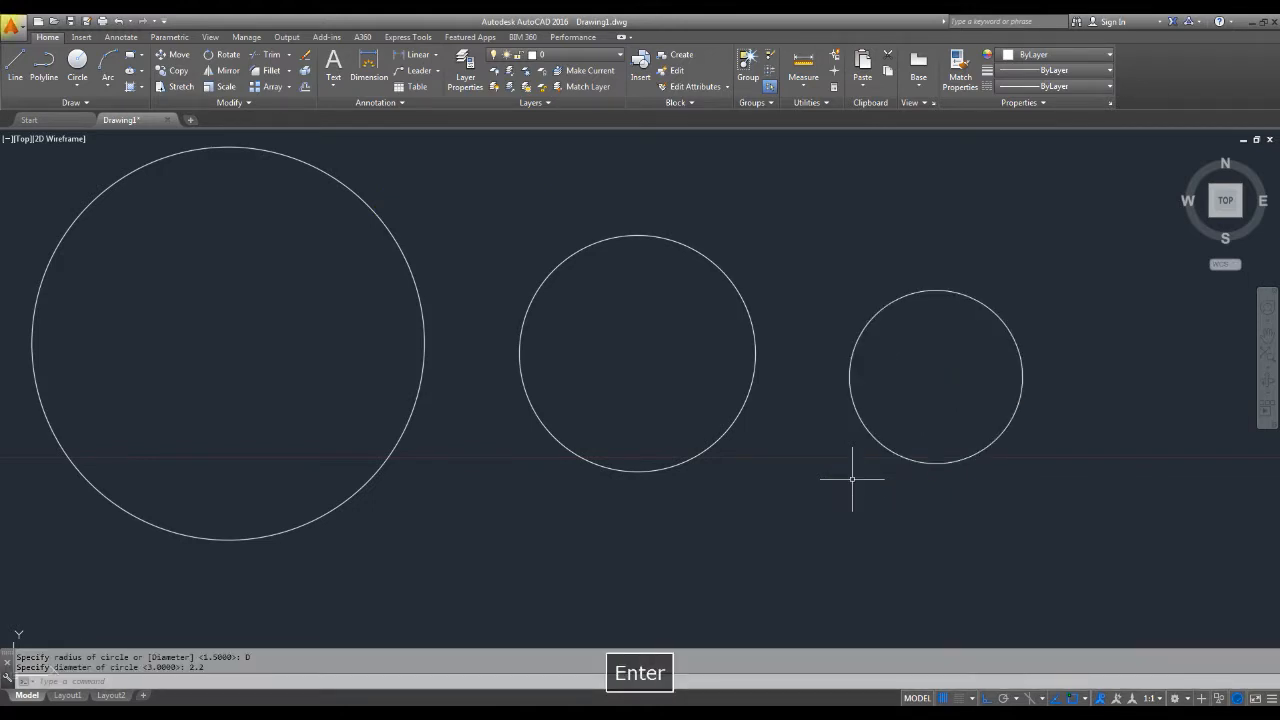
scroll(912, 425, "down", 2)
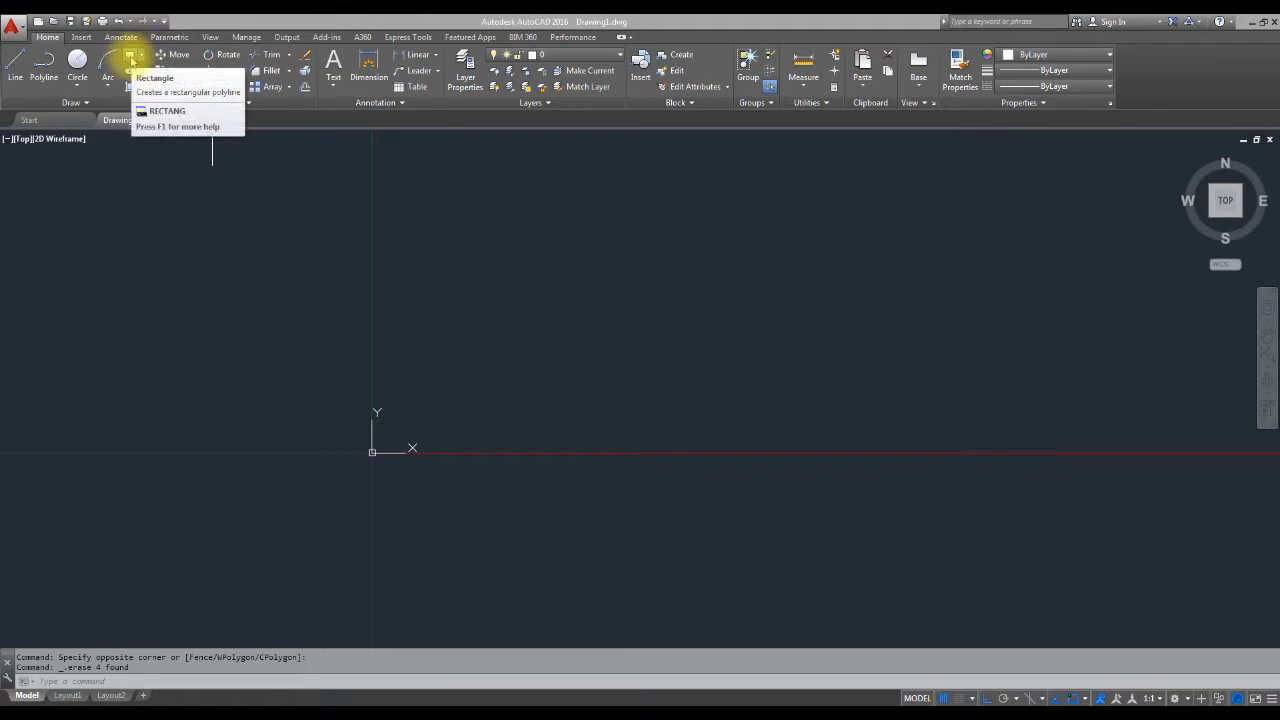
Draw a rectangle just above and to the right of the origin, with its opposite corner at relative coordinates @2,1.
left_click(131, 61)
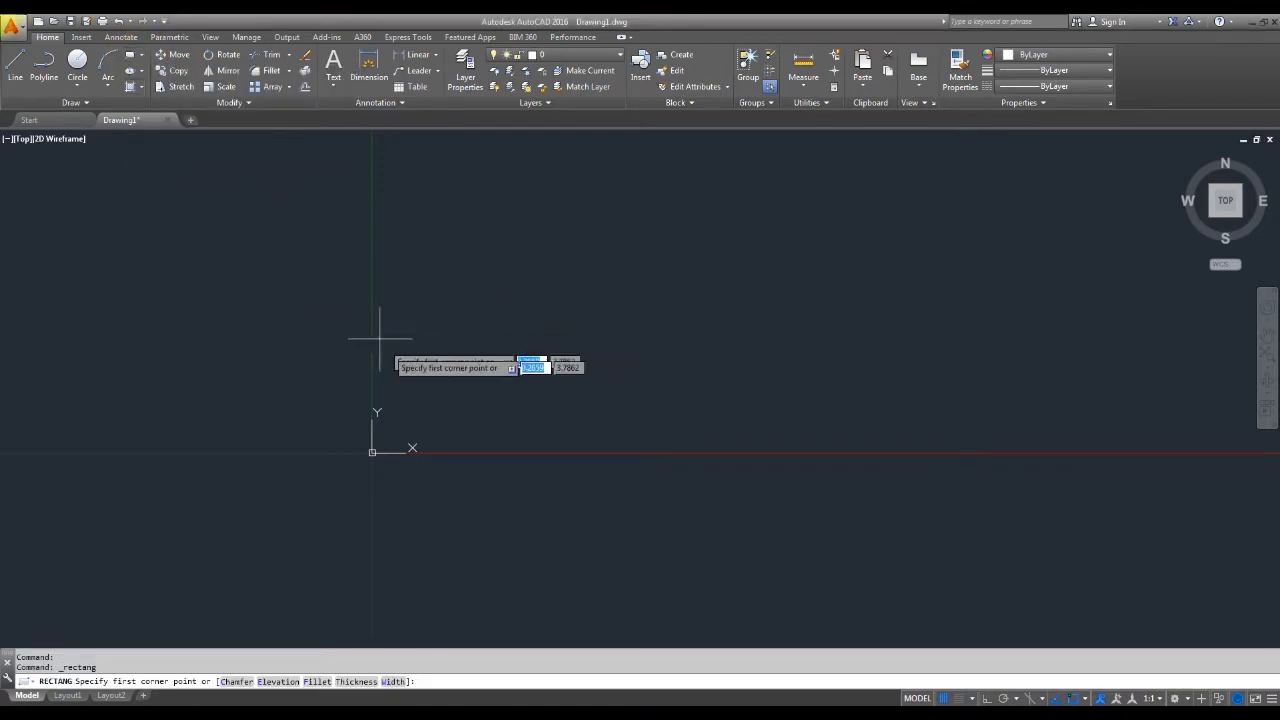
left_click(413, 429)
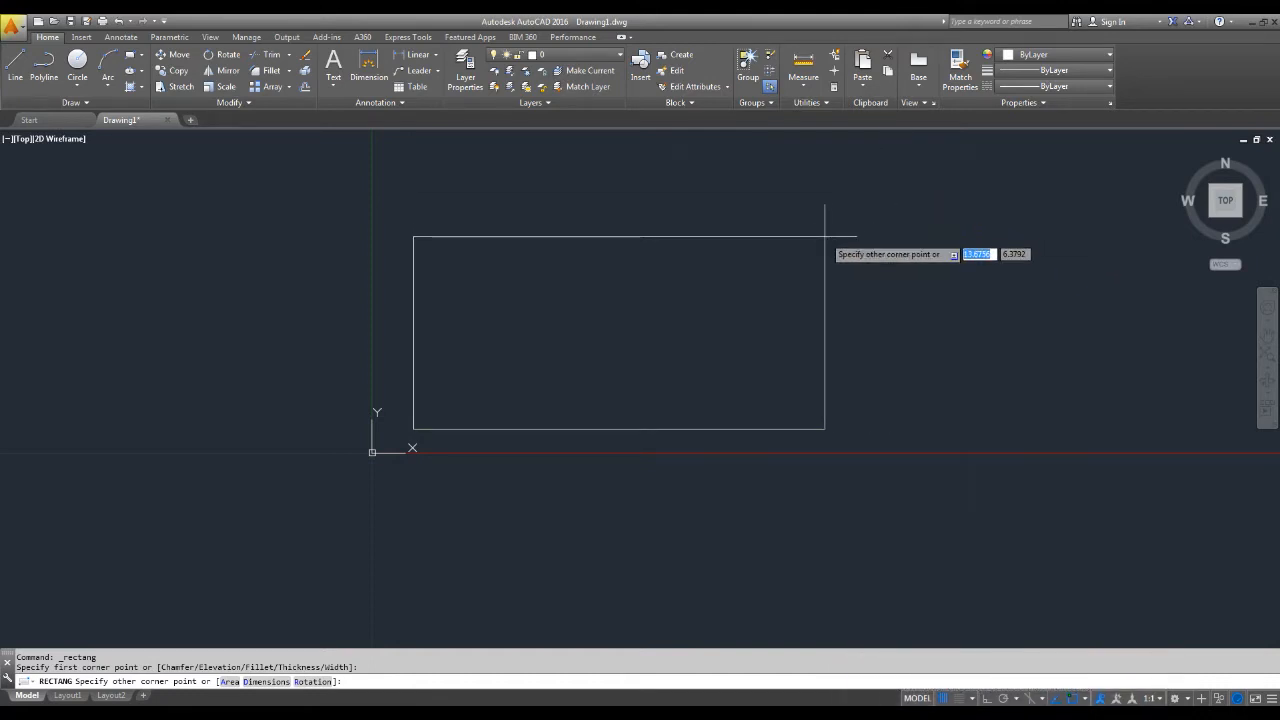
type("@")
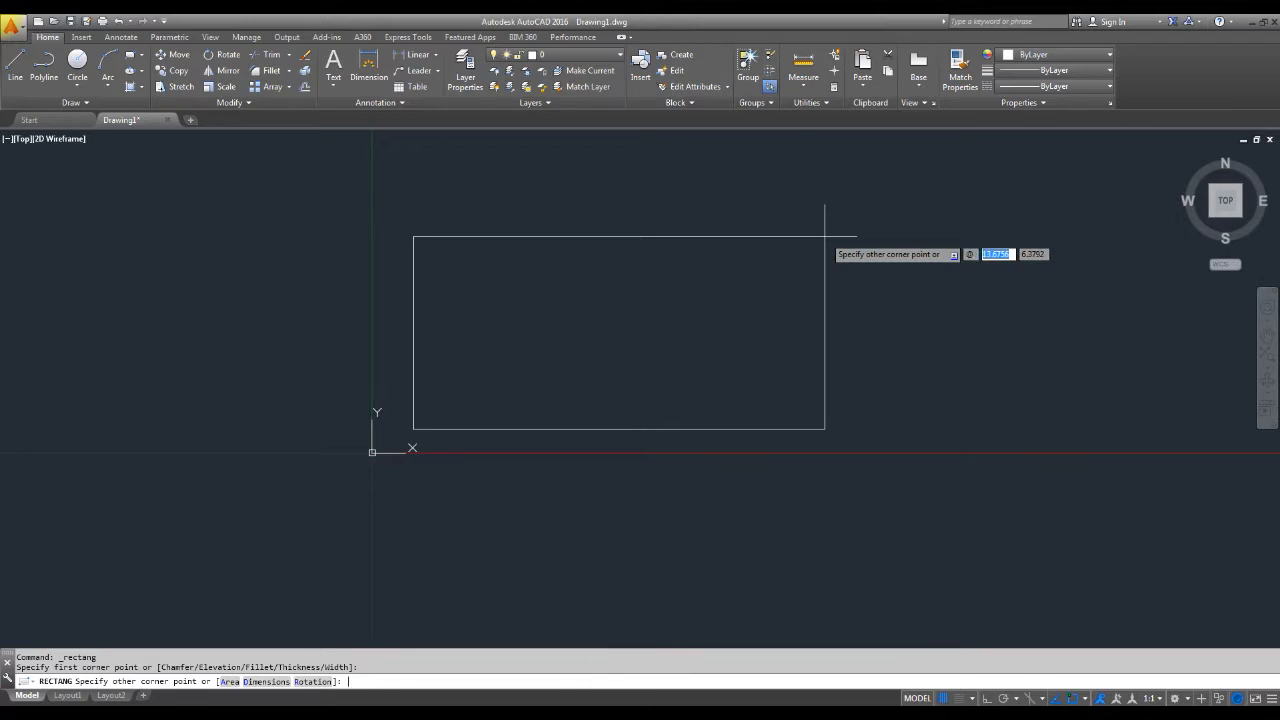
type("2")
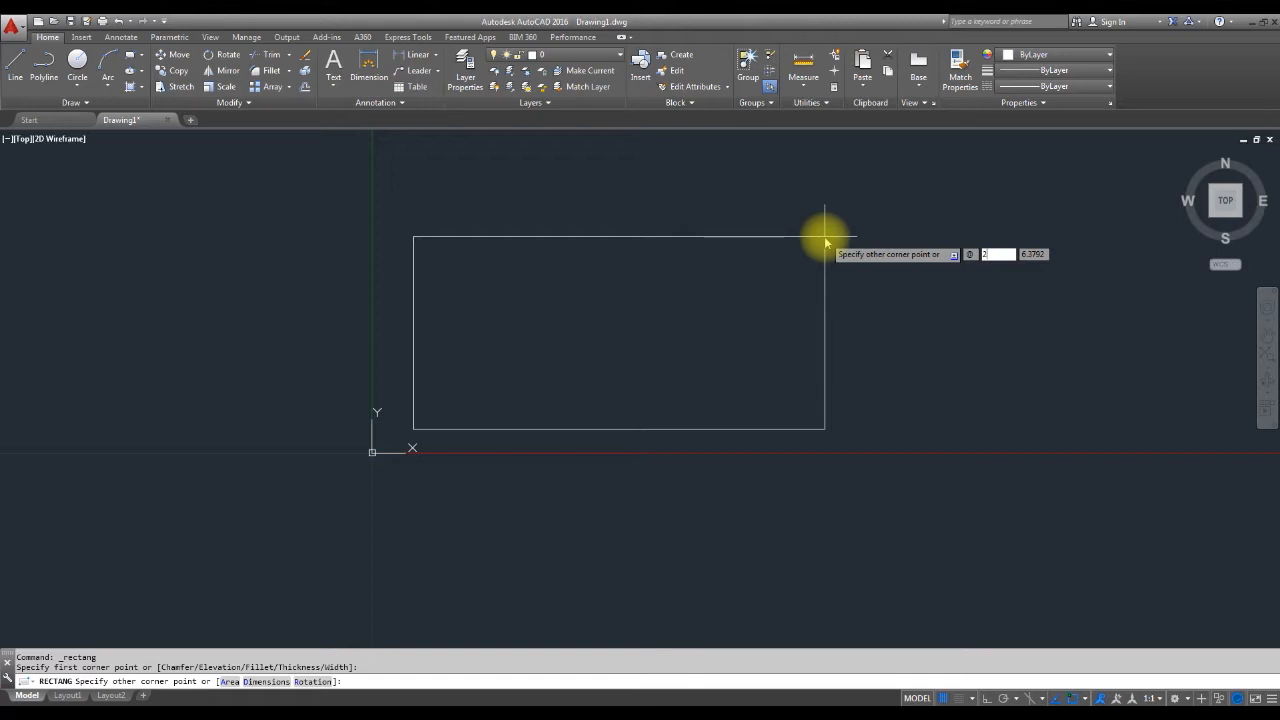
key("Tab")
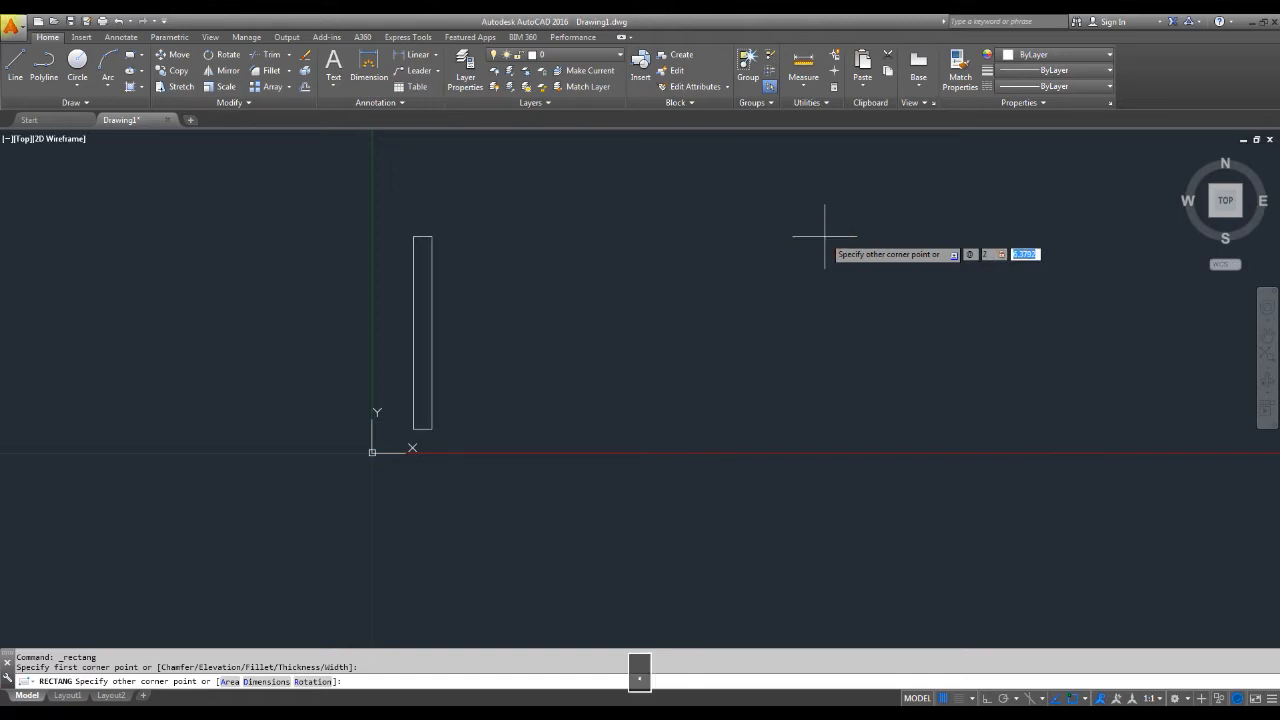
type("1")
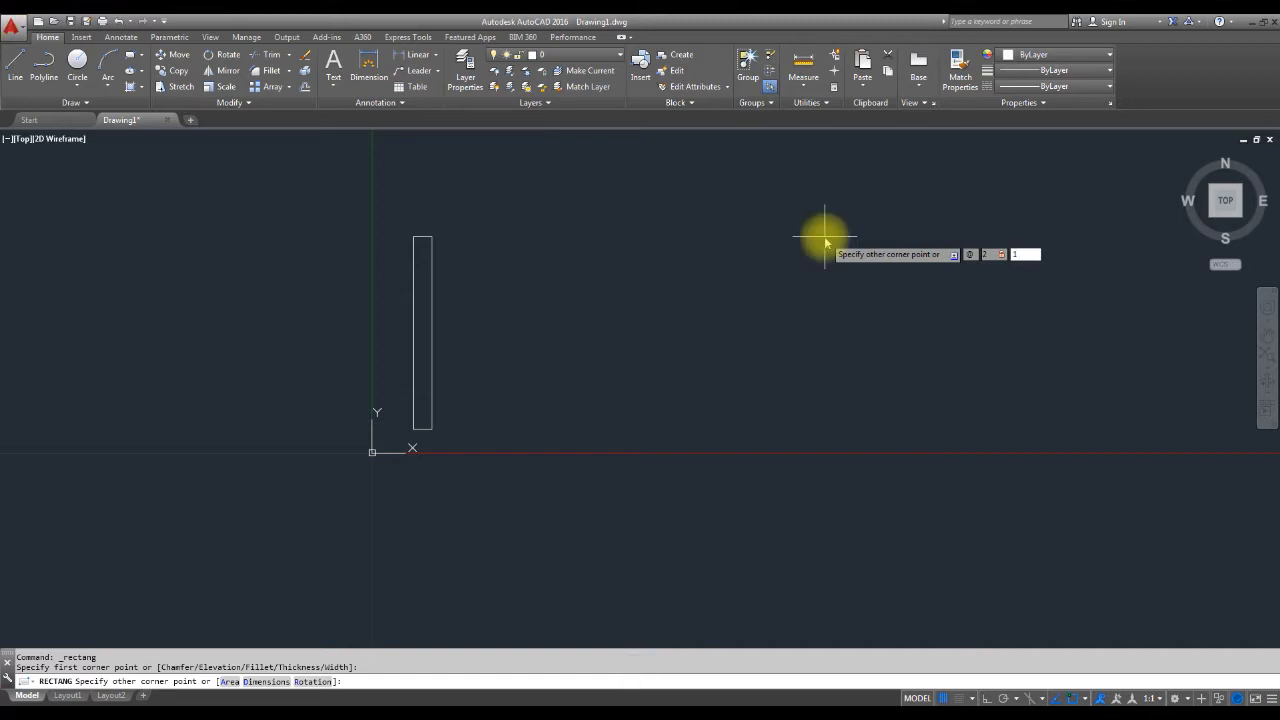
key("Return")
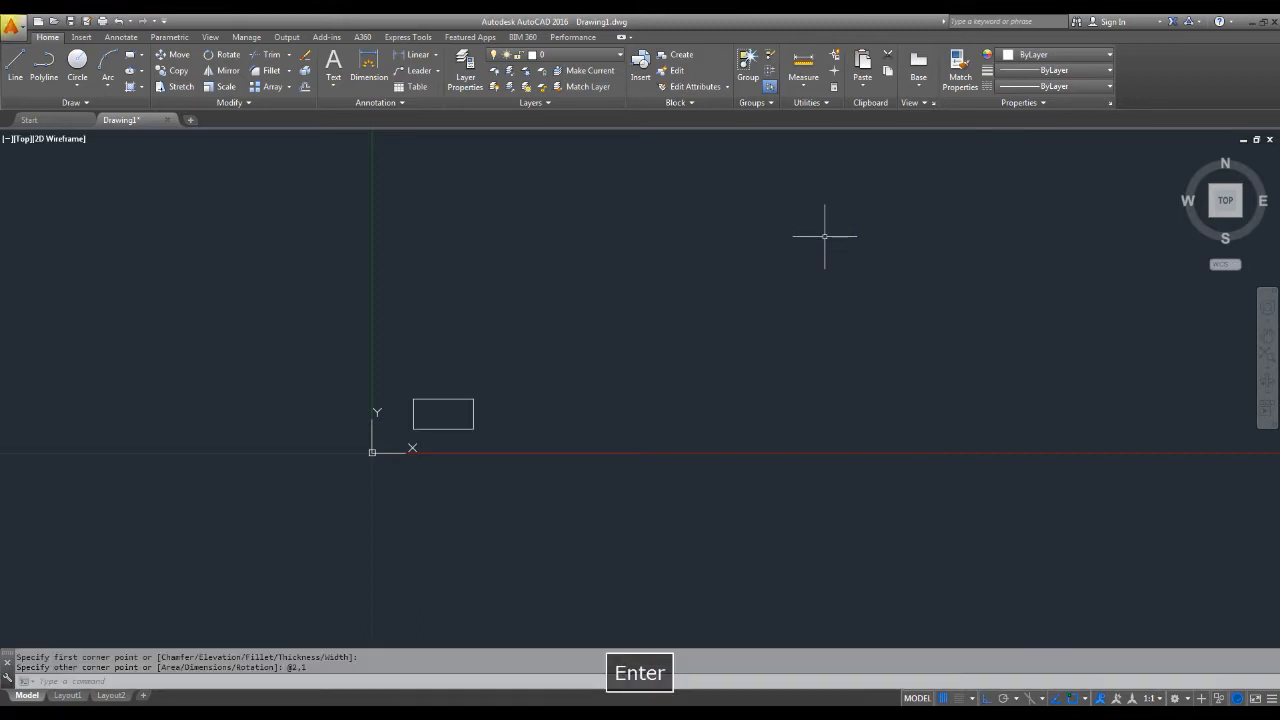
Select the new rectangle with a selection window across its upper-right corner to view its properties.
scroll(410, 393, "up", 6)
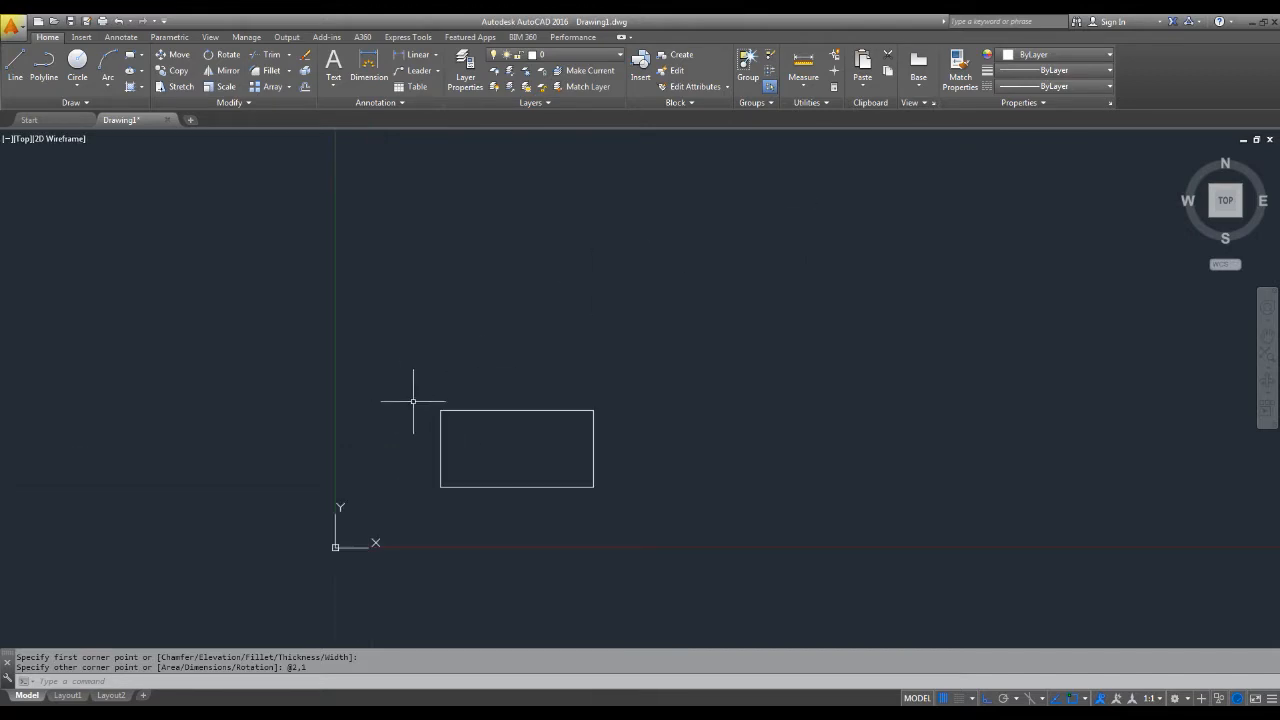
mouse_move(536, 468)
middle_mouse_down()
mouse_move(700, 409)
mouse_move(749, 351)
mouse_move(756, 367)
middle_mouse_up()
scroll(705, 415, "up", 2)
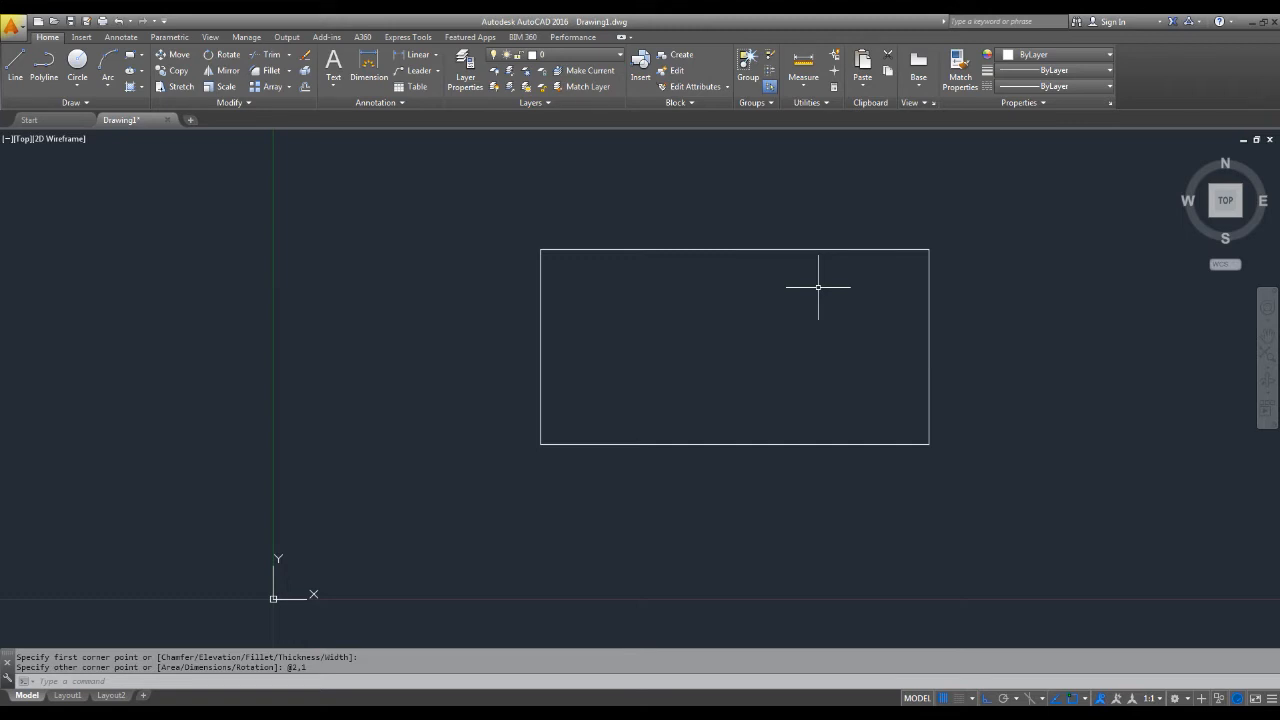
left_click_drag(937, 223, 908, 277)
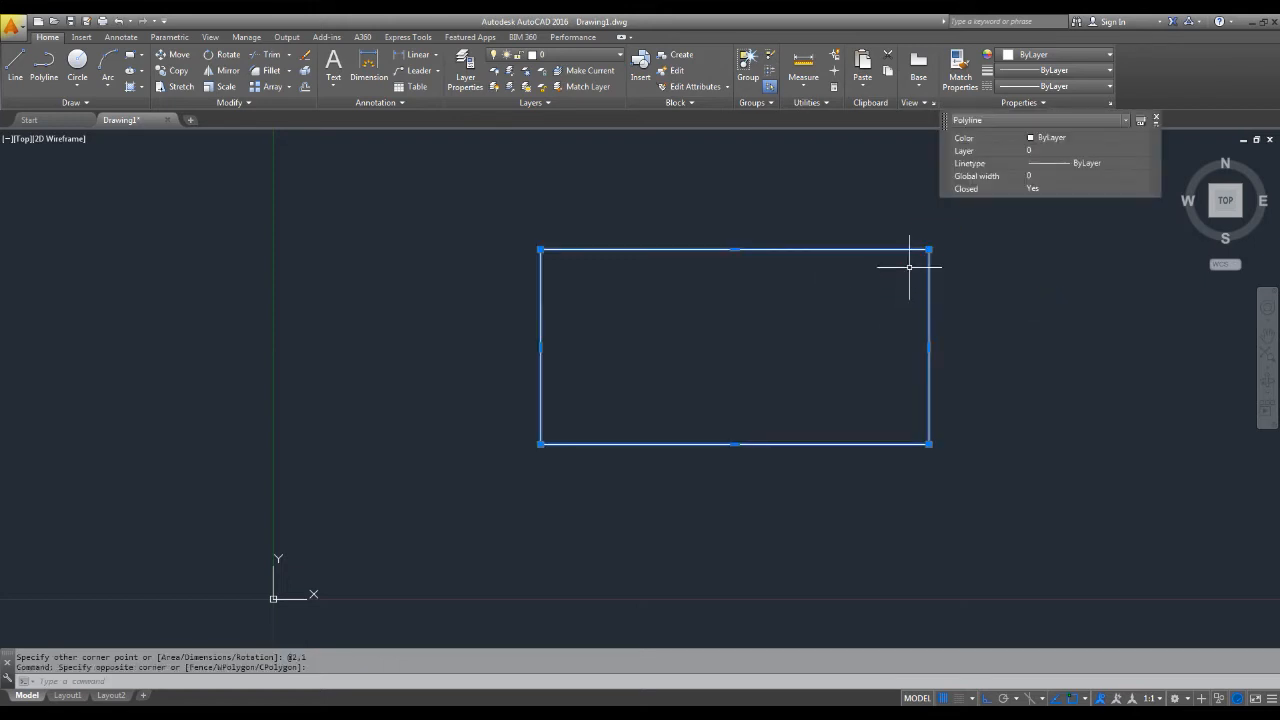
Erase the selected rectangle from the drawing.
key("Delete")
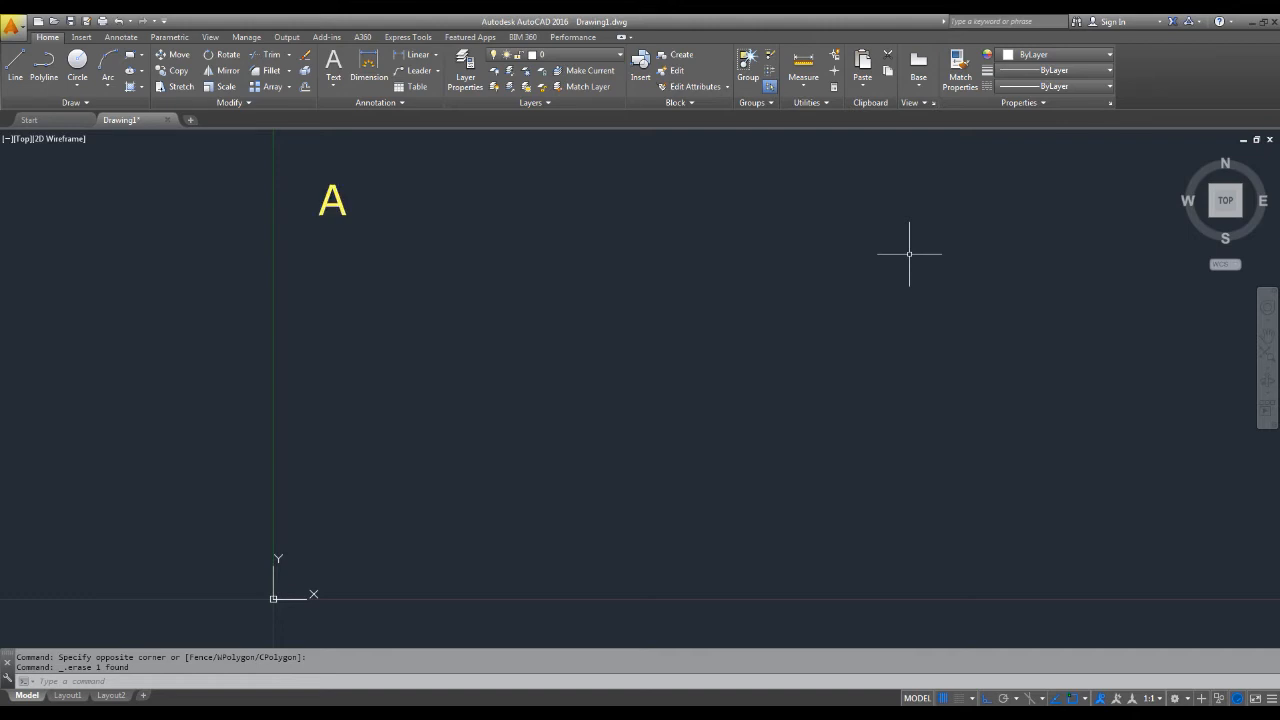
type("REC")
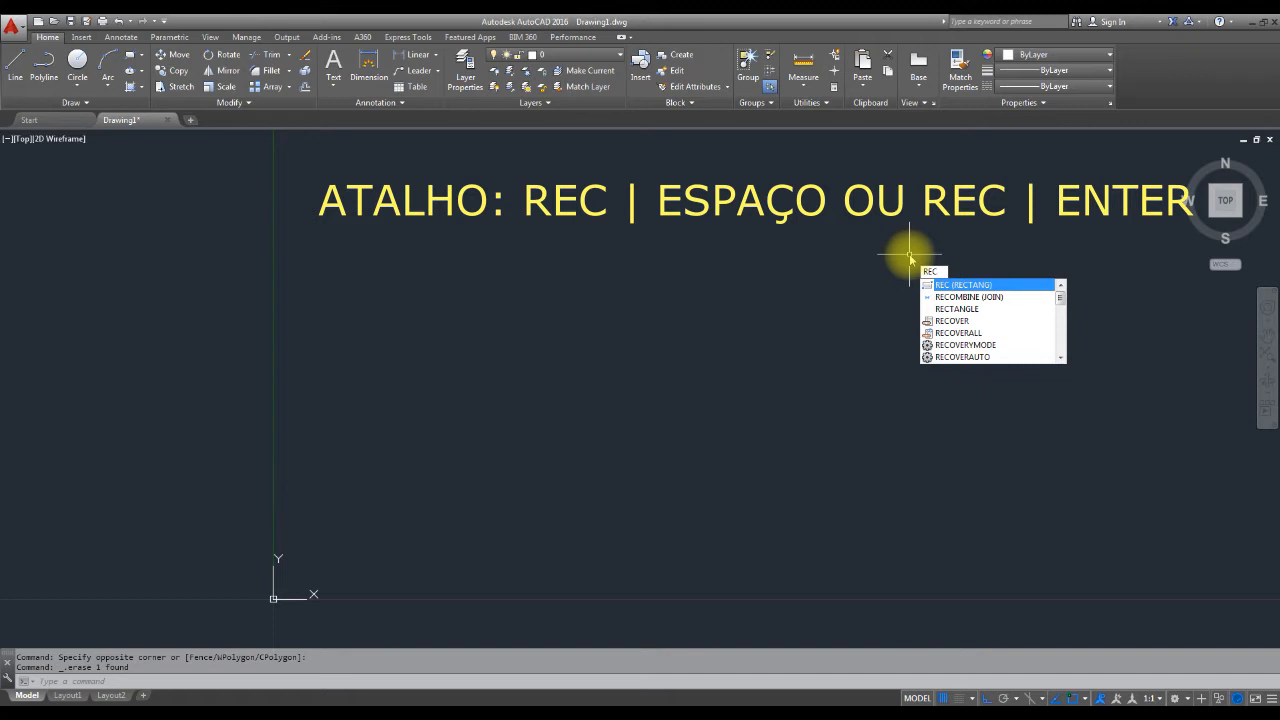
key("space")
left_click(489, 522)
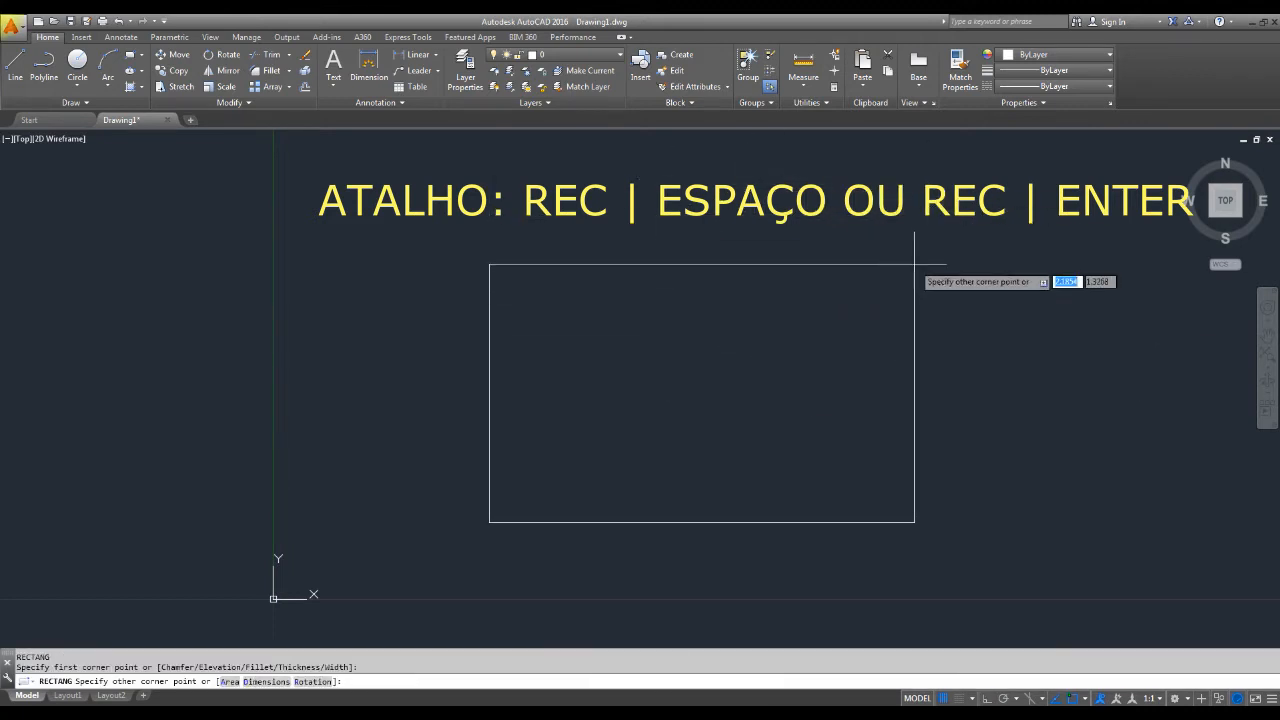
key("Escape")
type("rec")
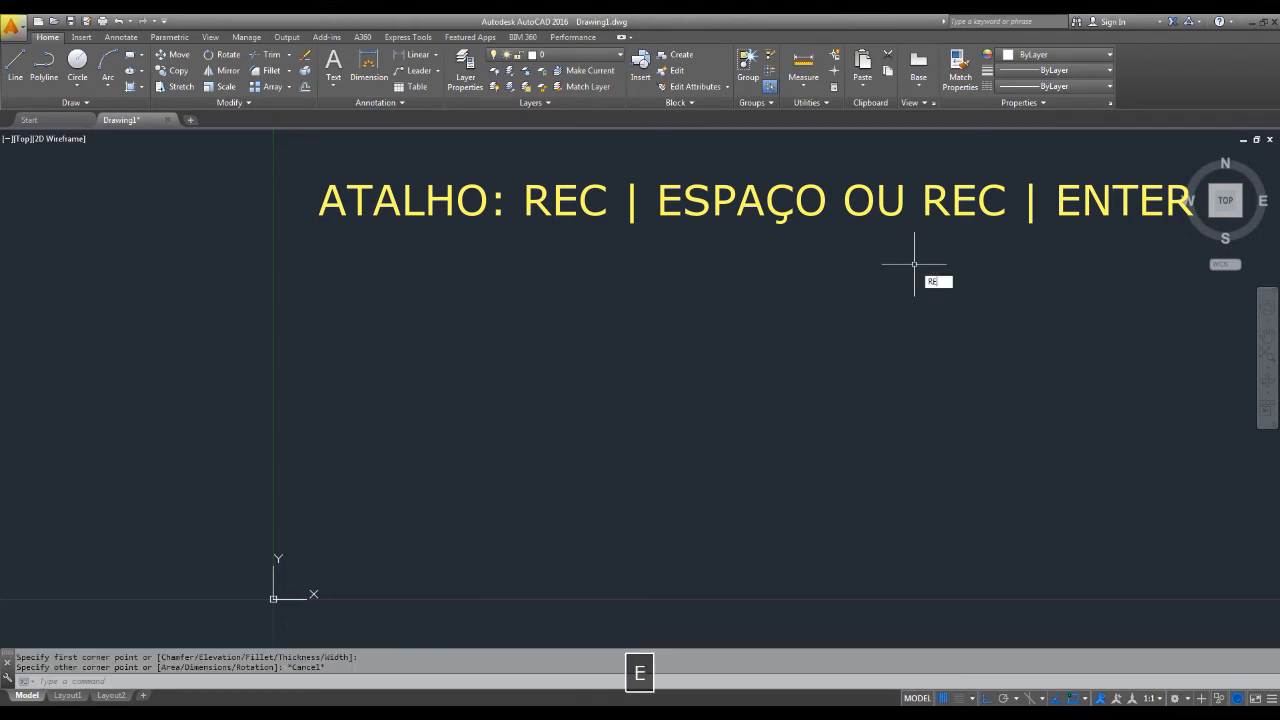
key("Return")
left_click(499, 543)
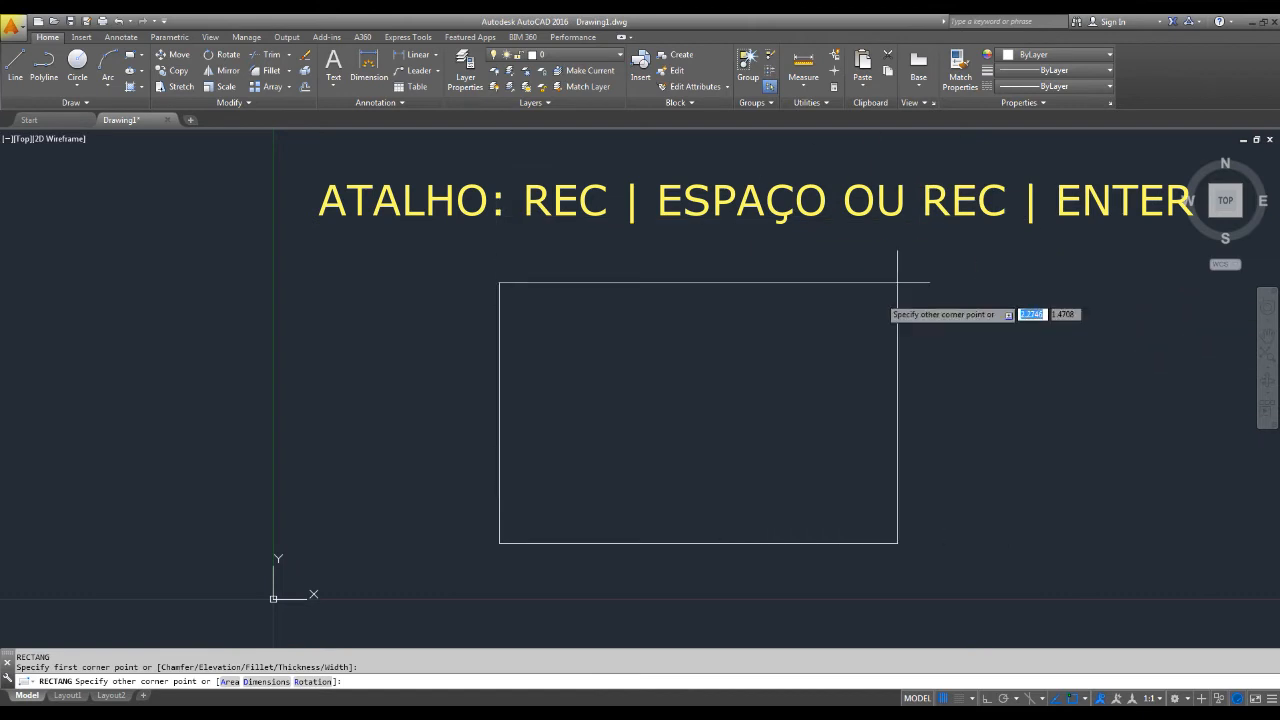
key("Escape")
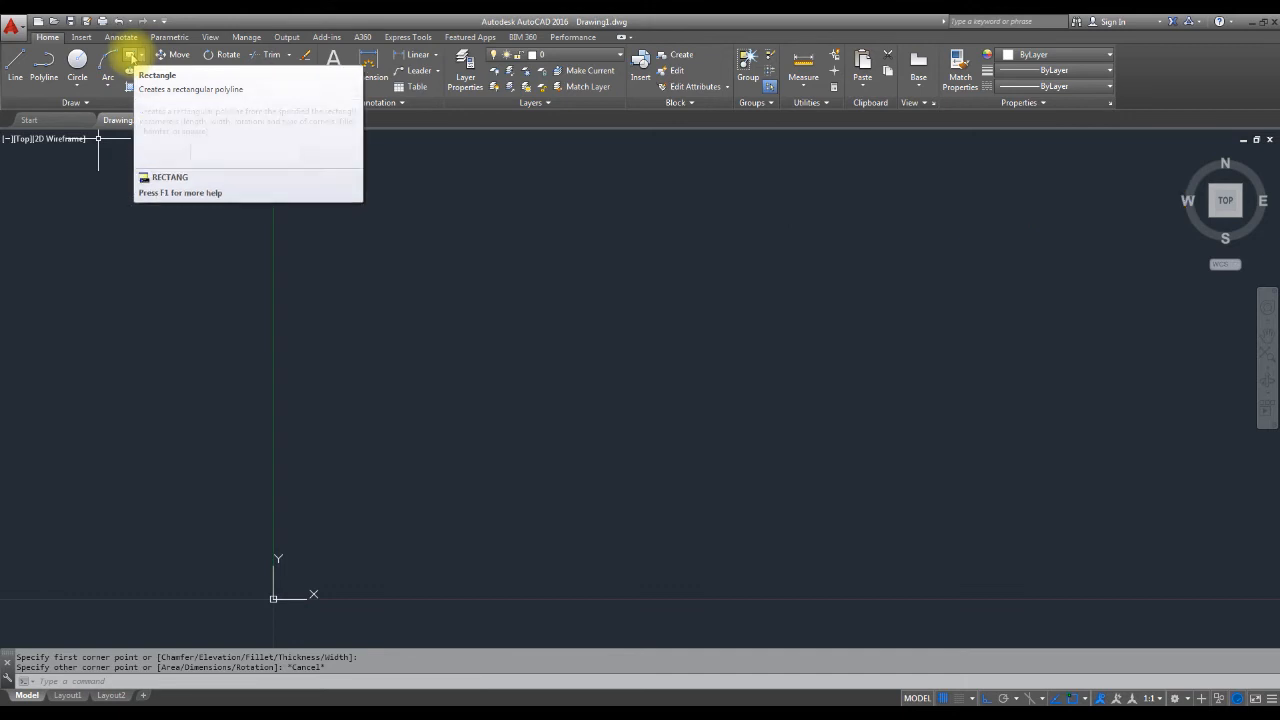
Draw a rectangle starting just above and to the right of the origin, with its opposite corner at relative coordinates @4,6.
left_click(131, 57)
left_click(454, 545)
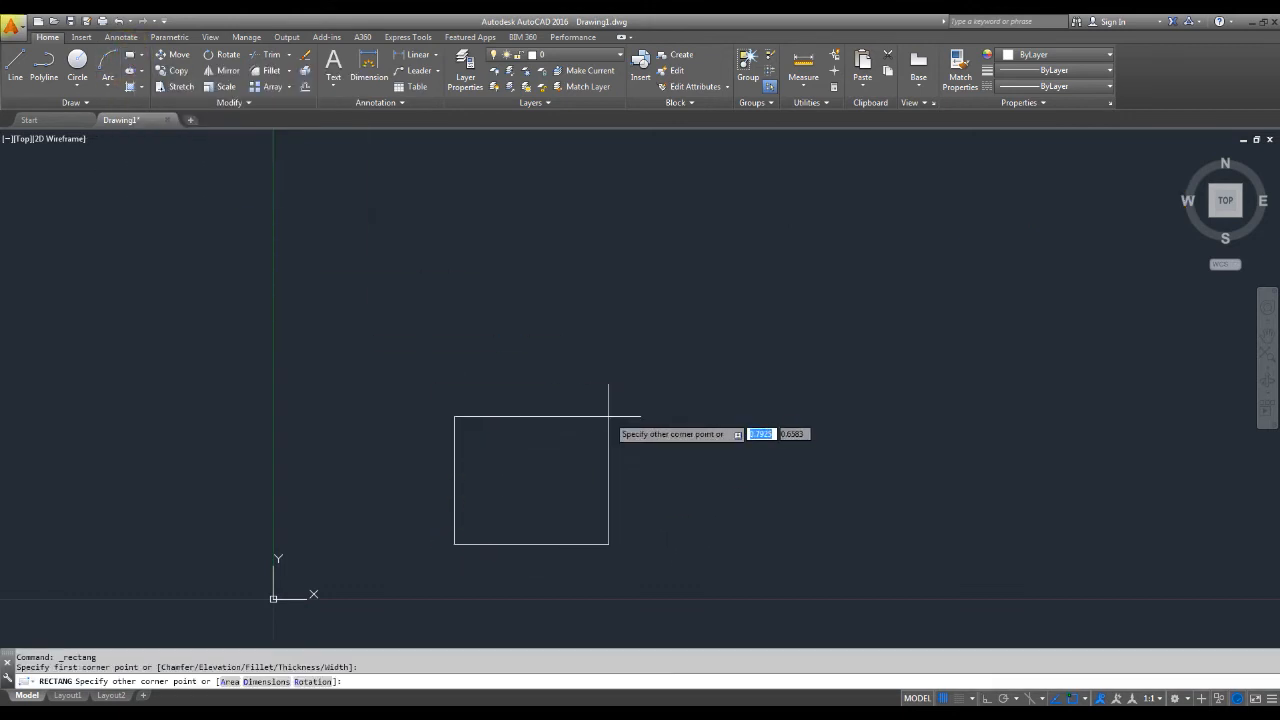
type("@")
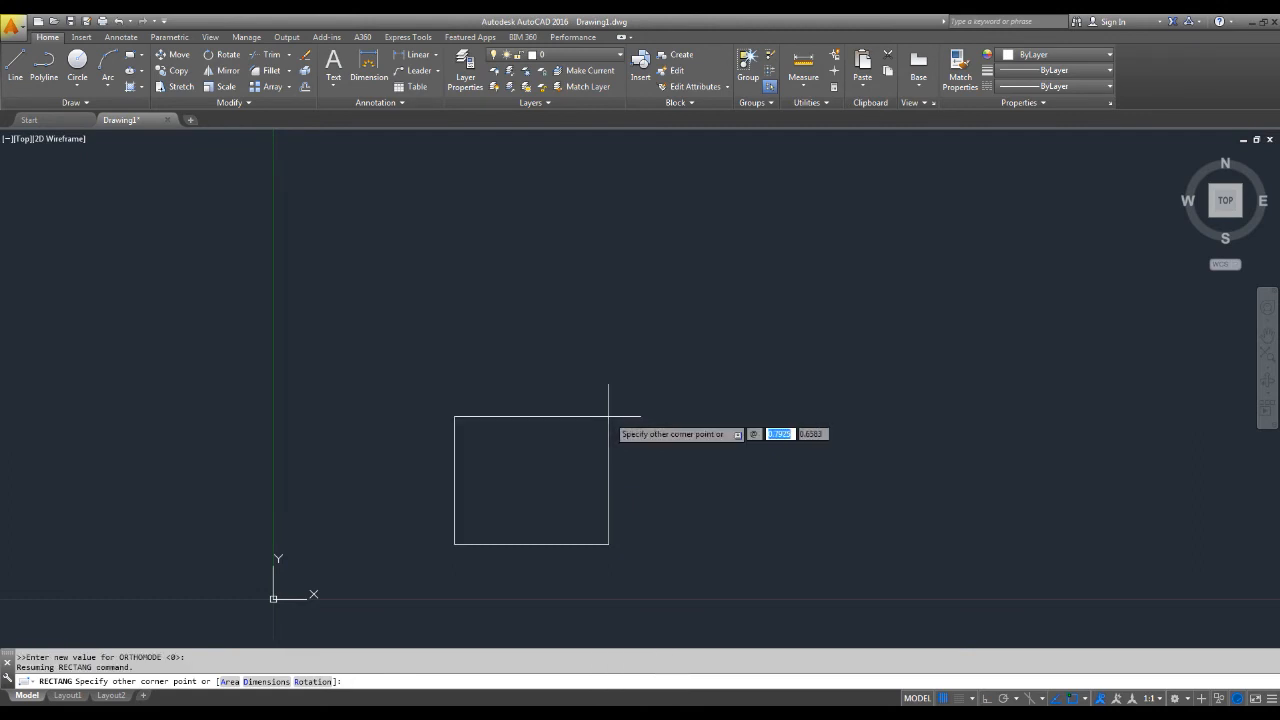
type("4")
key("Tab")
type("6")
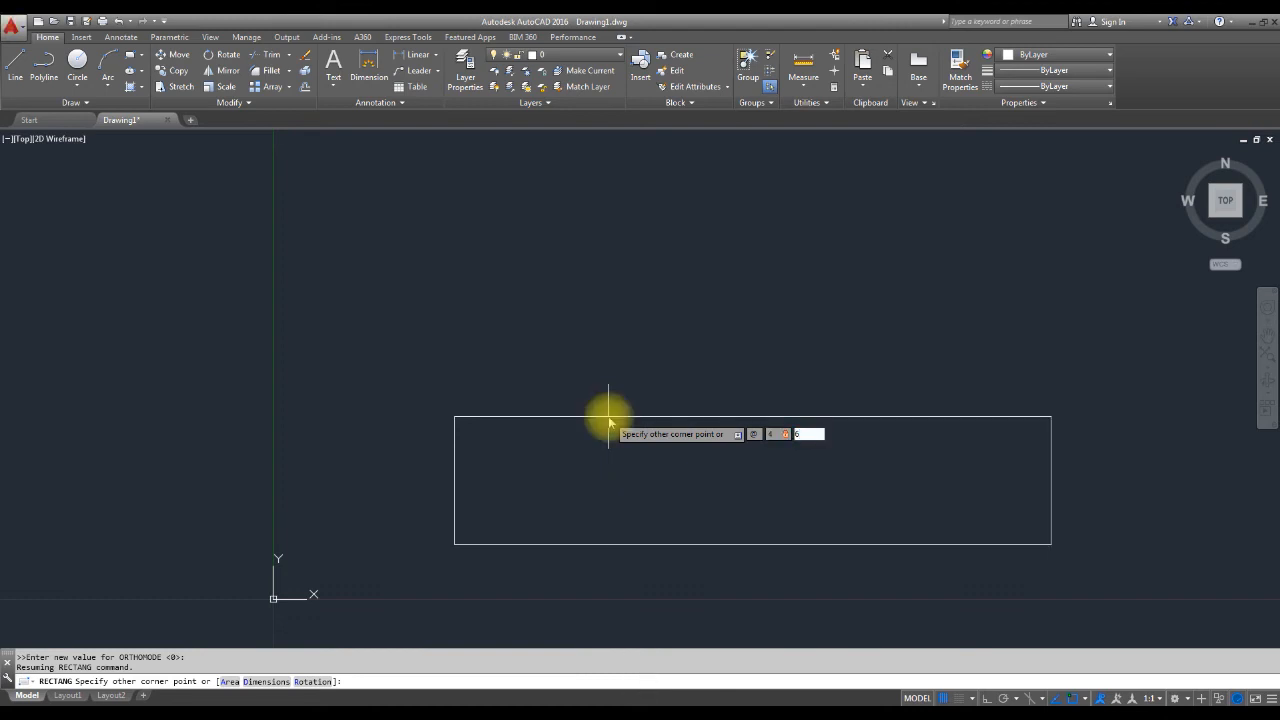
key("Return")
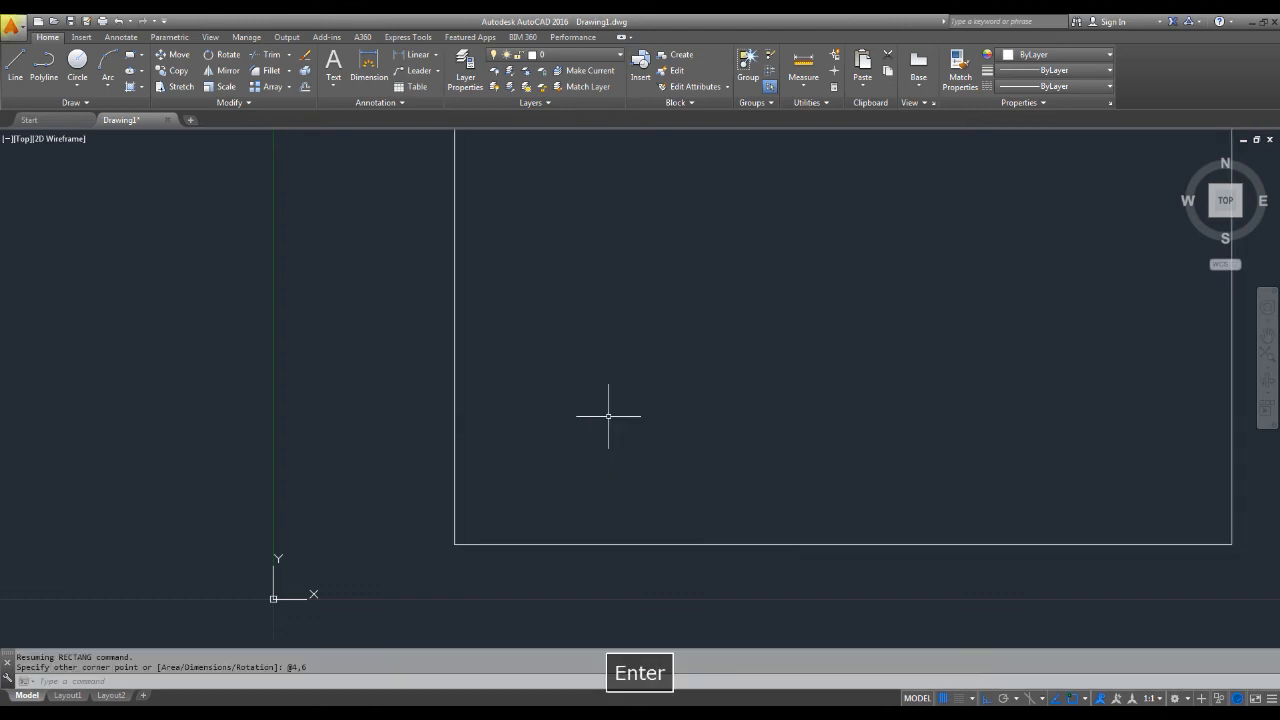
Select the 4 by 6 rectangle with a crossing window over its right edge and erase it.
scroll(840, 343, "down", 3)
middle_click_drag(845, 343, 851, 403)
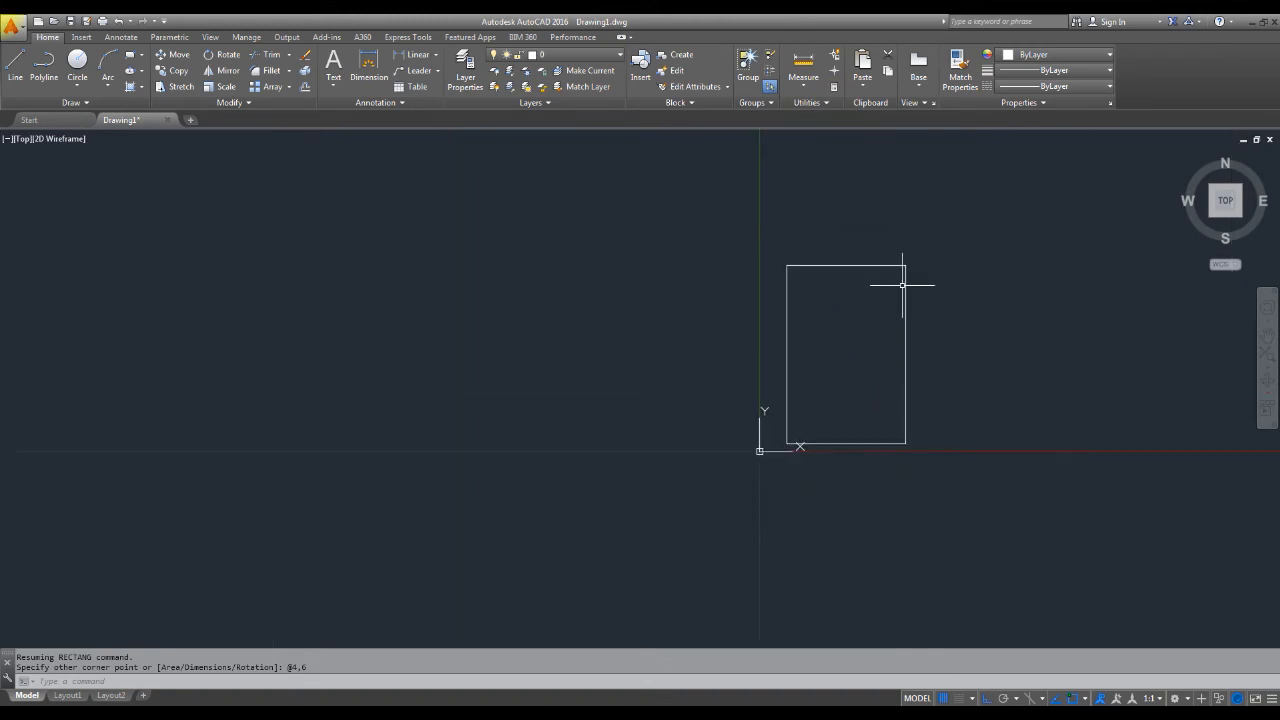
middle_click_drag(929, 402, 904, 412)
scroll(874, 317, "up", 2)
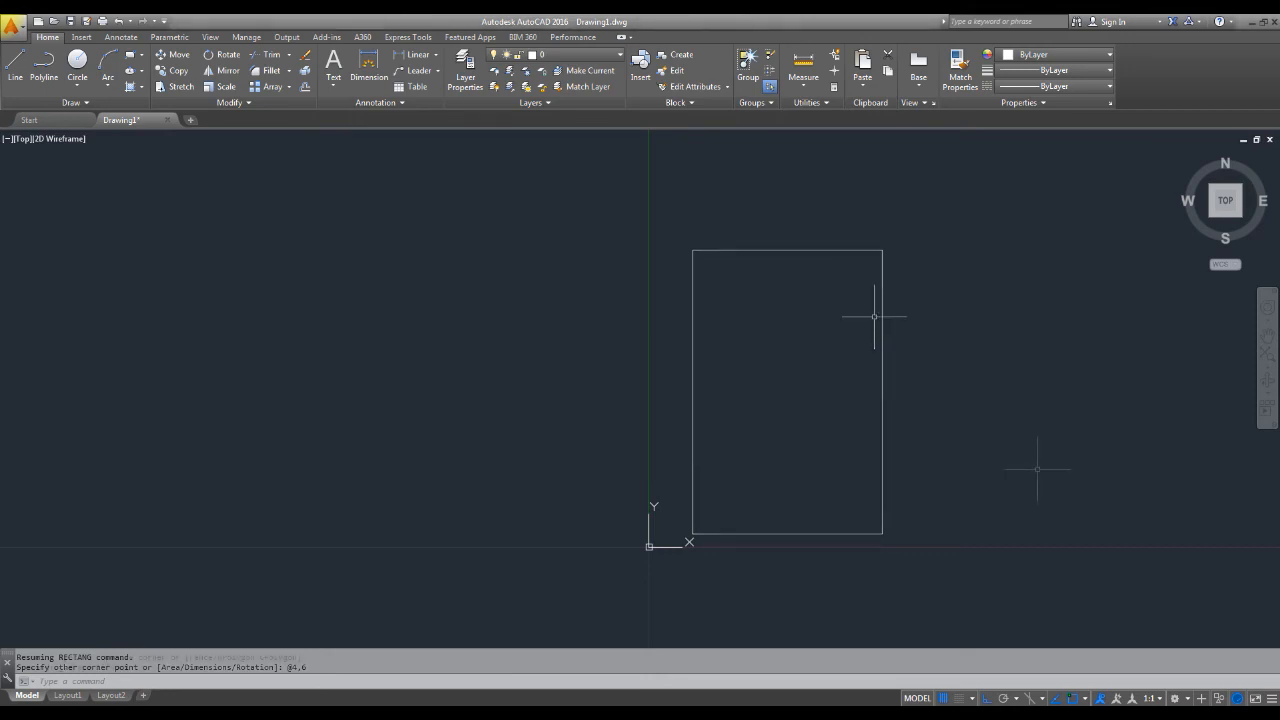
left_click(1189, 354)
left_click(877, 400)
key("Delete")
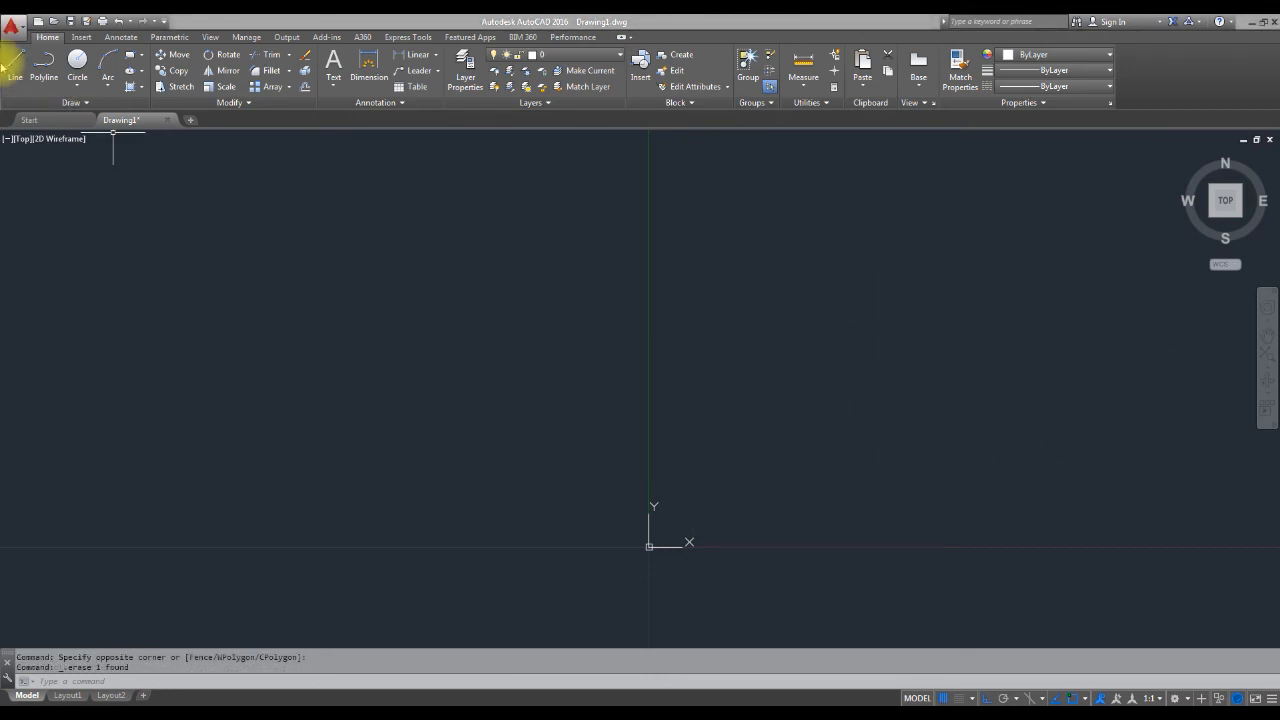